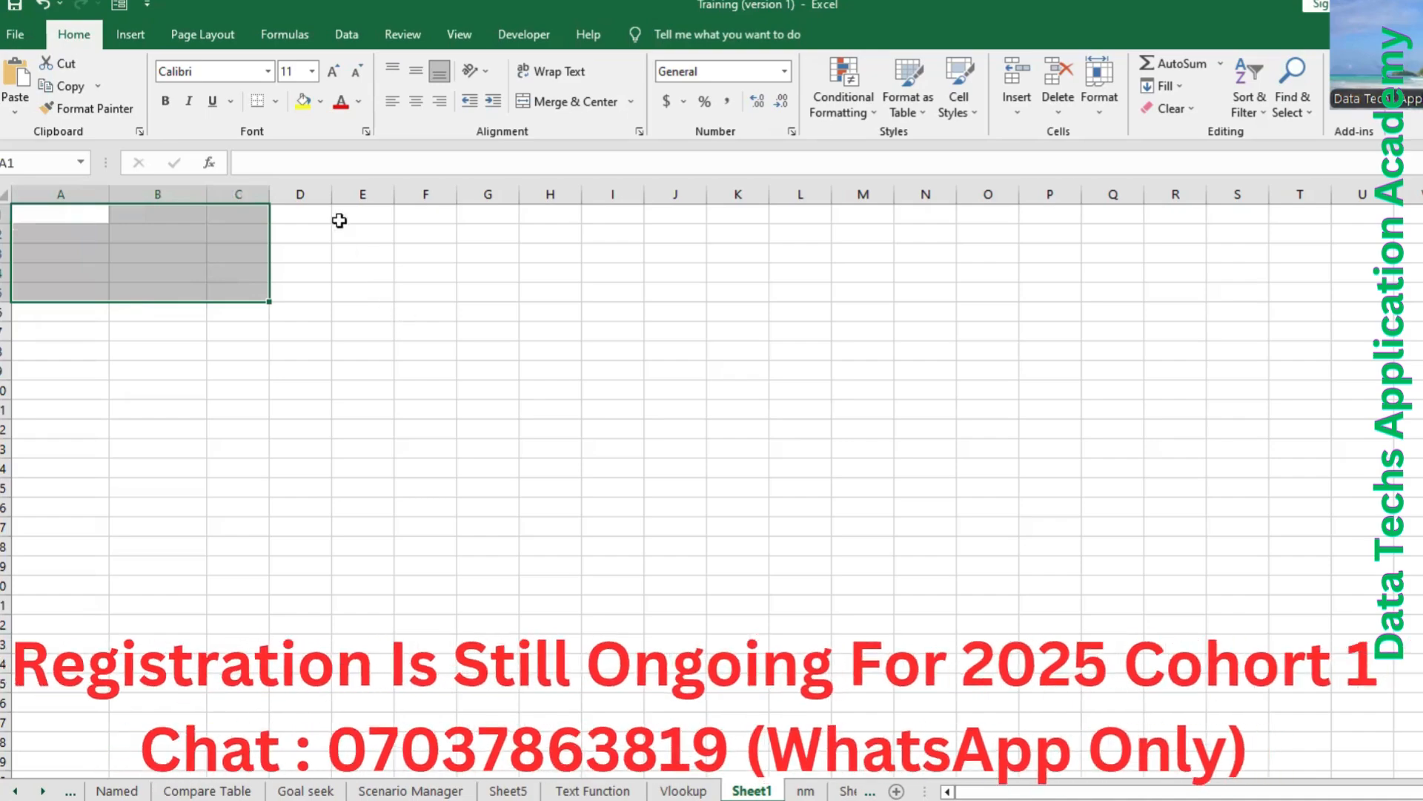
Enter the column headers Name, Score and Age in cells E2, F2 and G2.
left_click(334, 235)
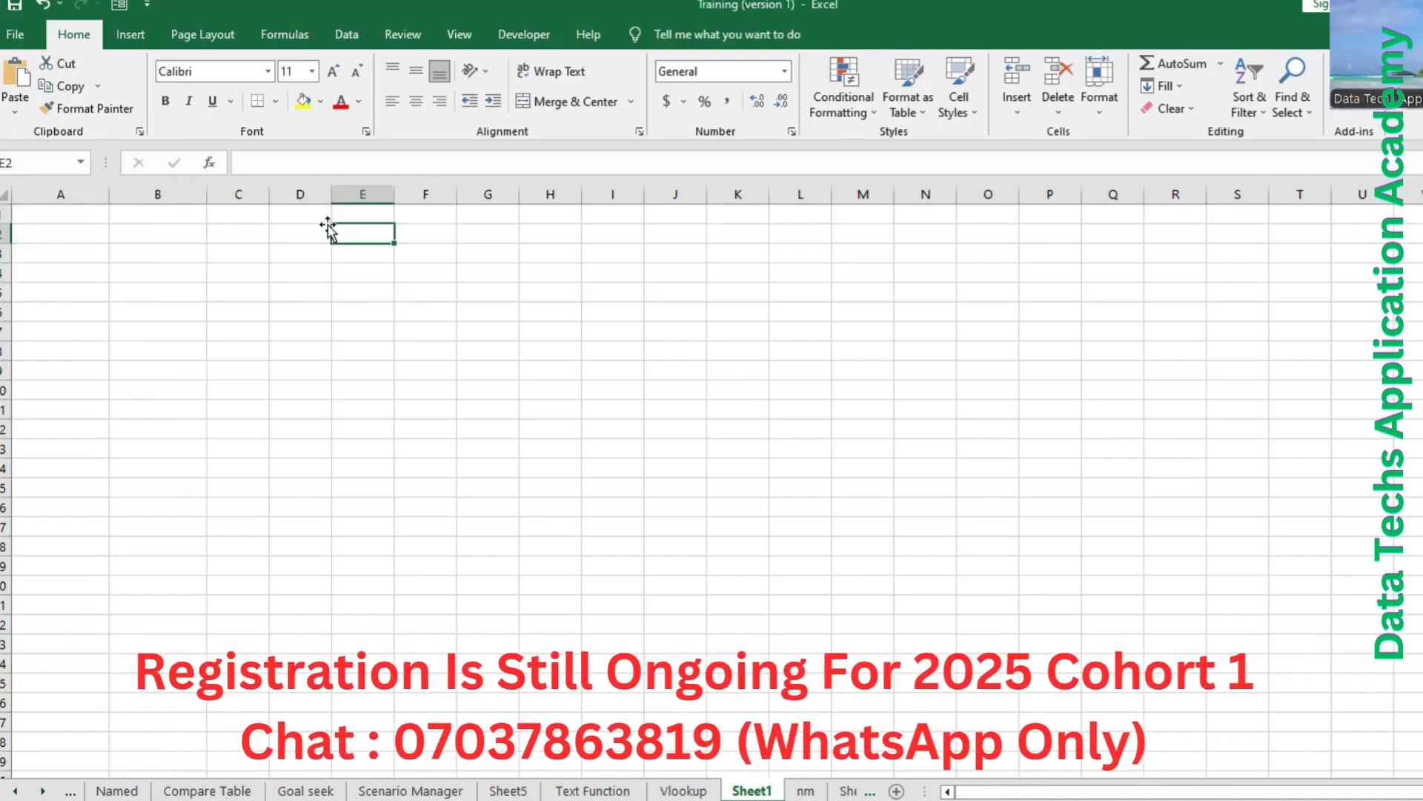
type("Name")
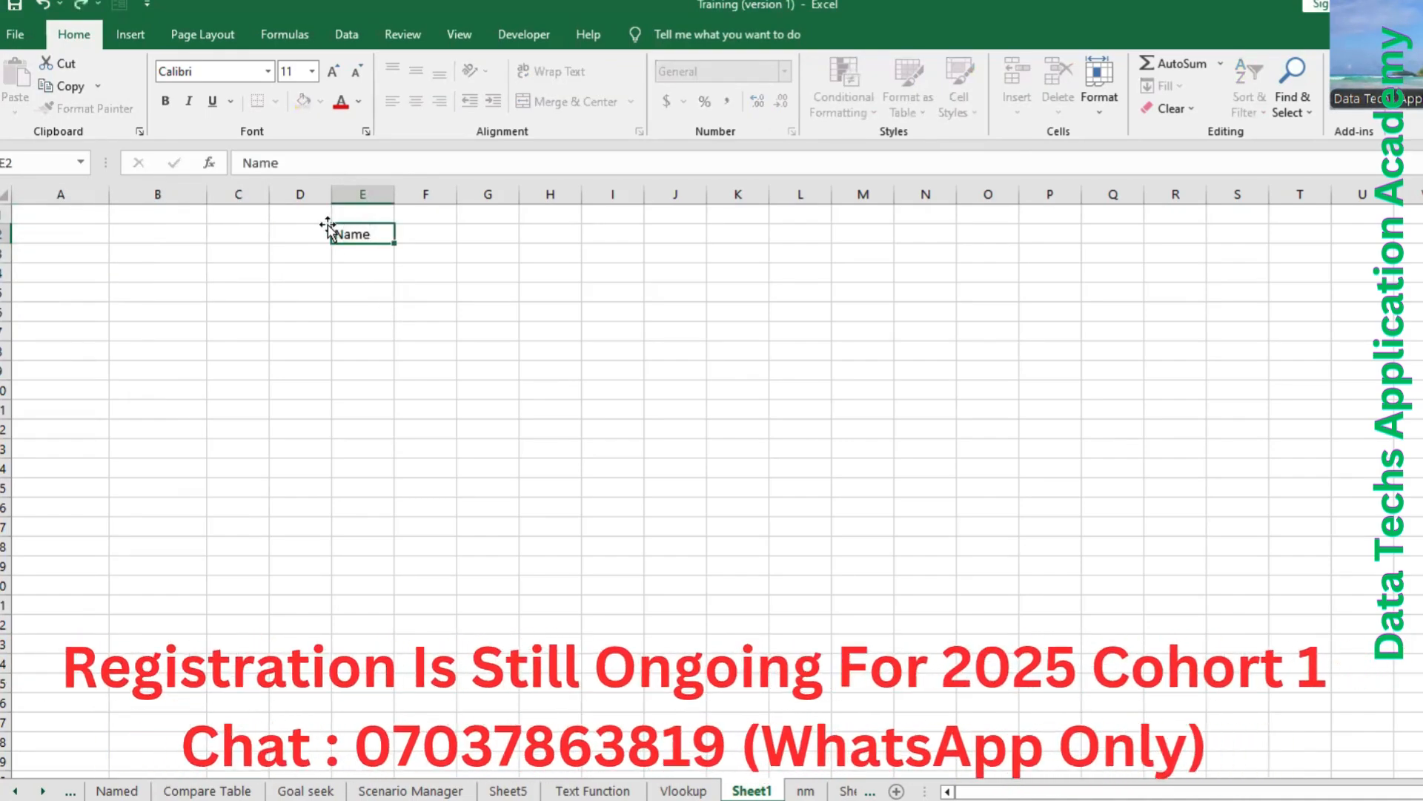
key("Tab")
type("Scoe")
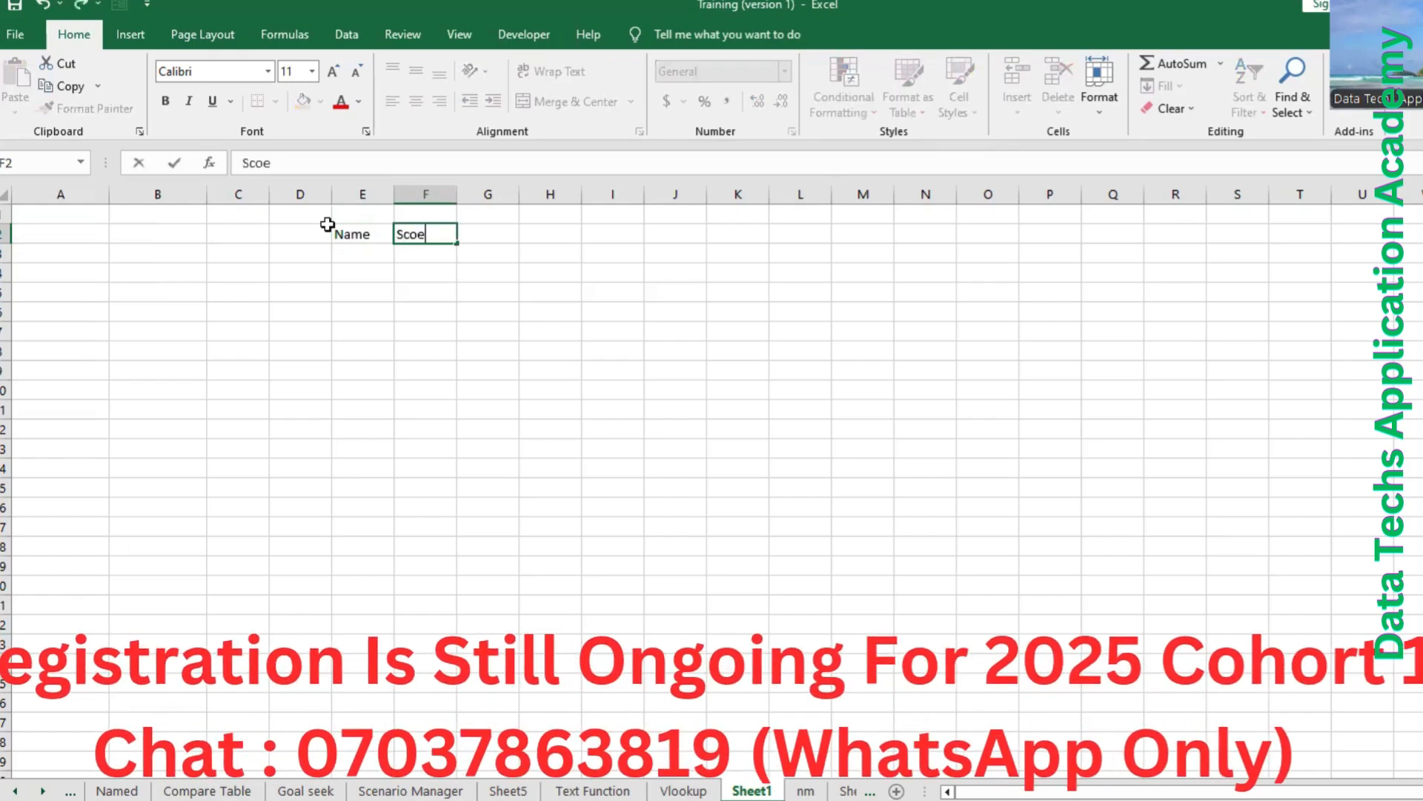
key("Tab")
key("BackSpace")
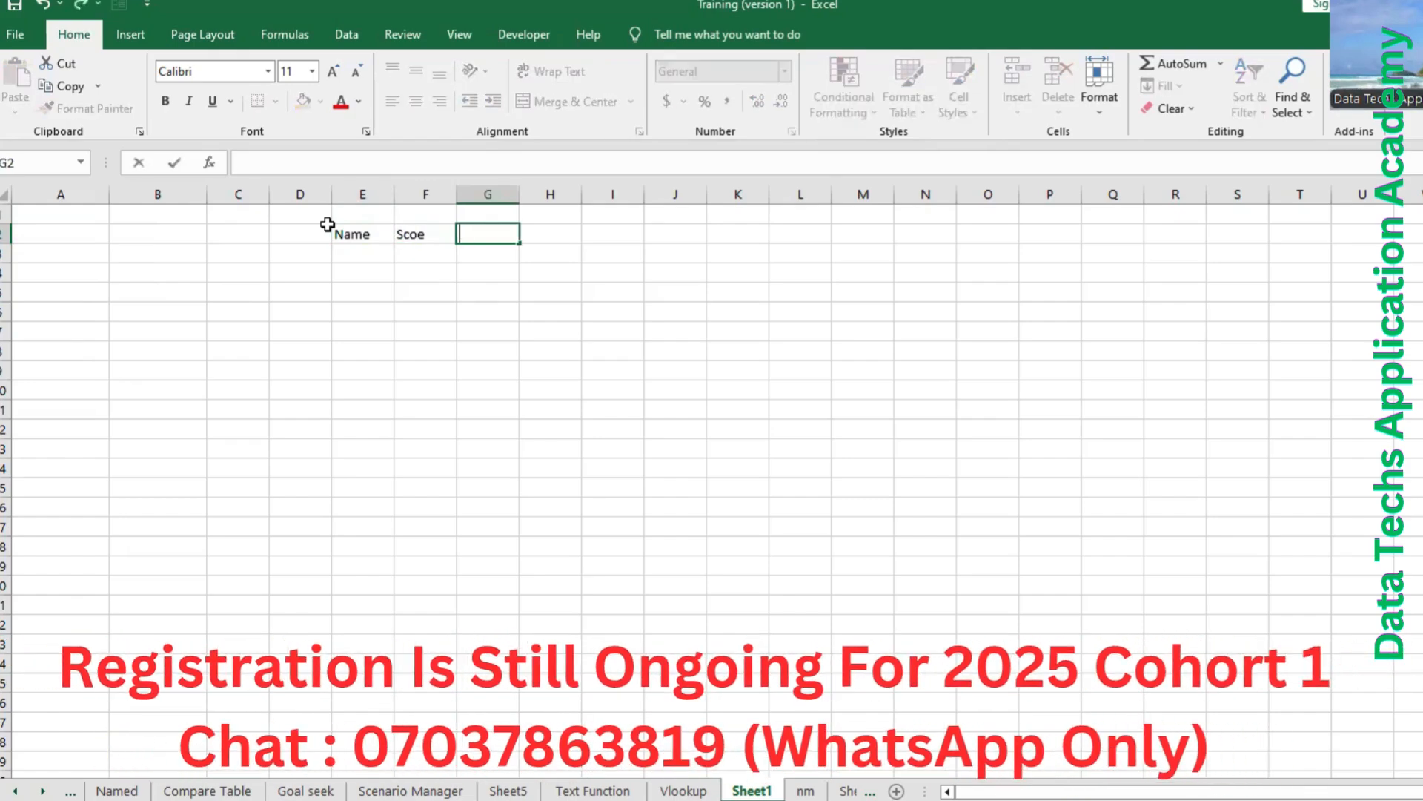
left_click(433, 234)
double_click(433, 234)
key("BackSpace")
type("re")
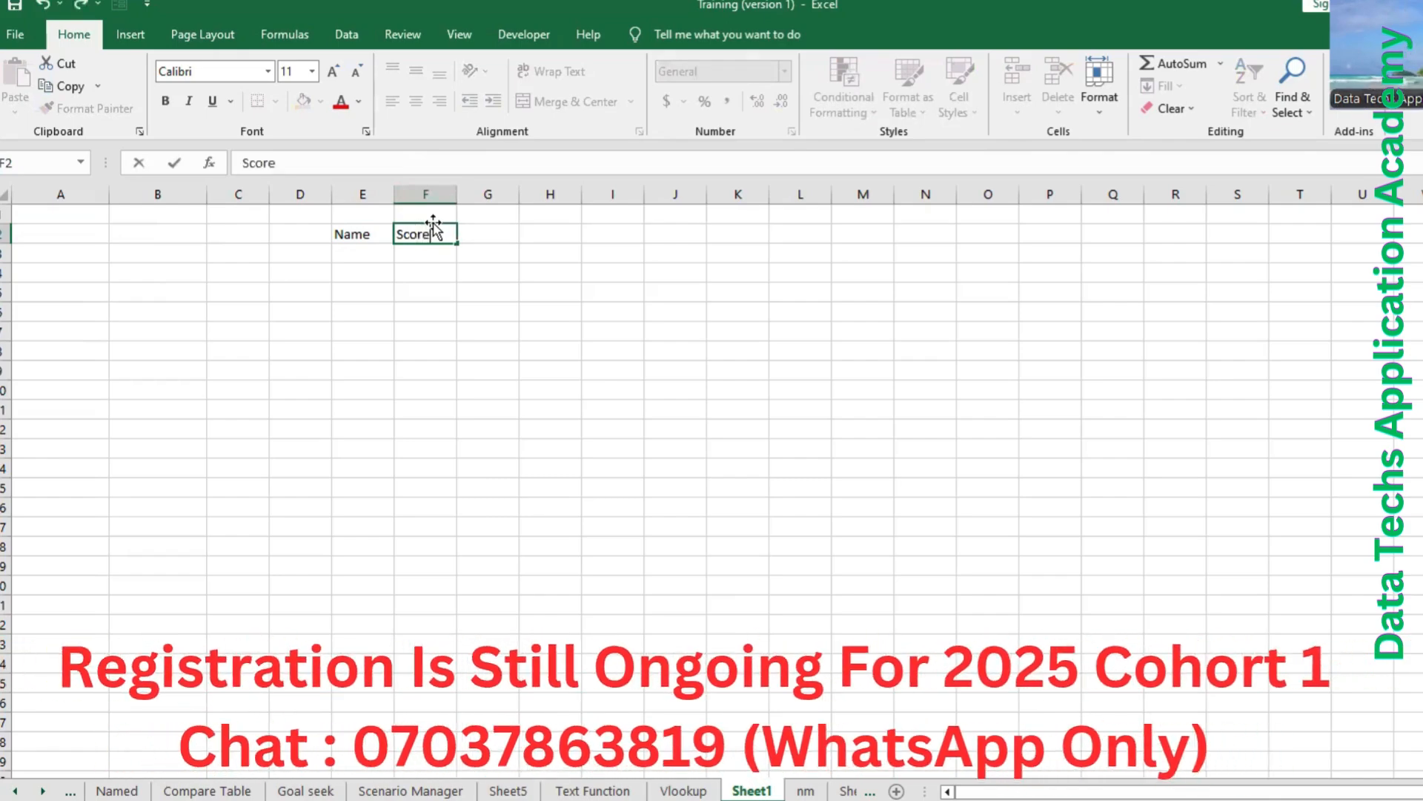
key("Tab")
type("Age")
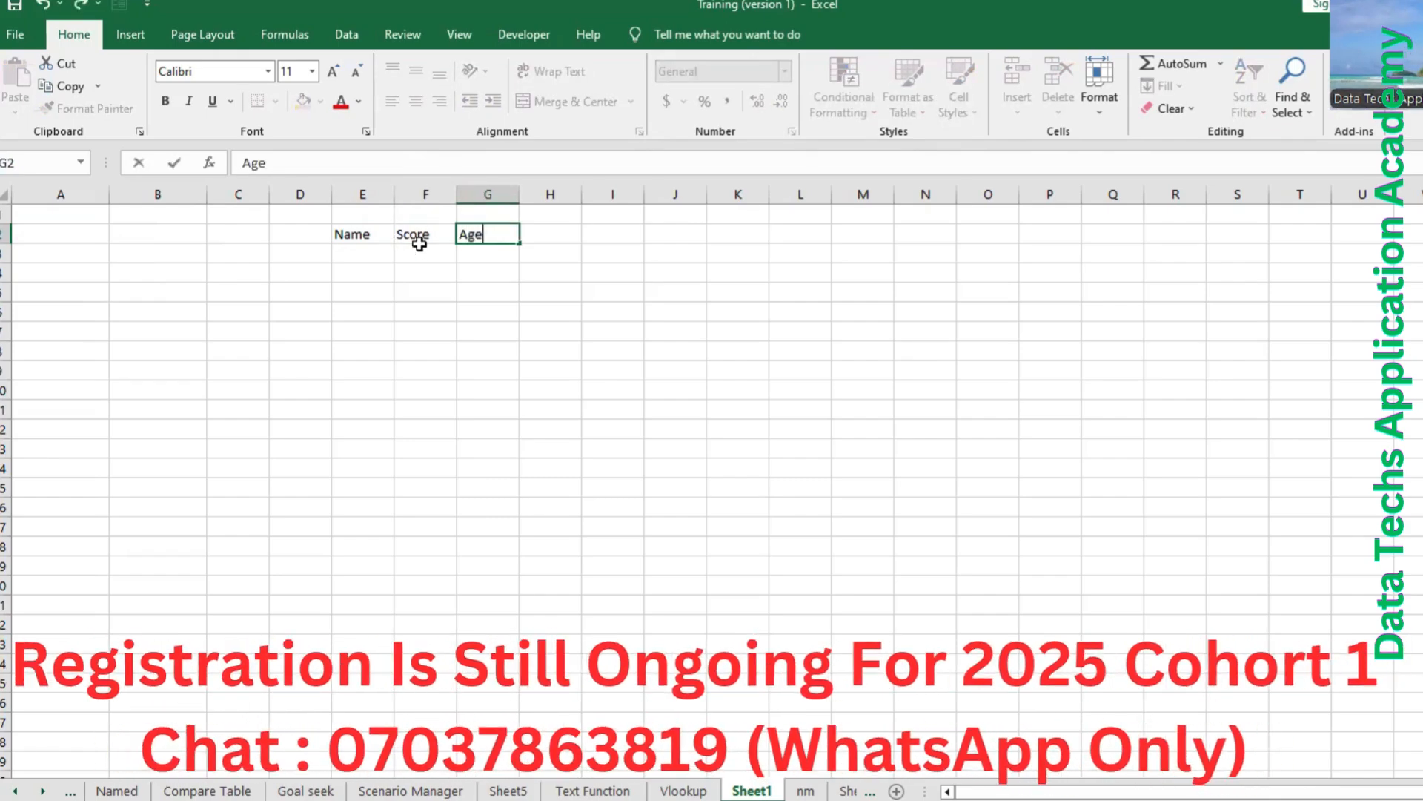
Fill in the first record in row 3 with the person's full name, score 78 and age 25.
left_click(386, 252)
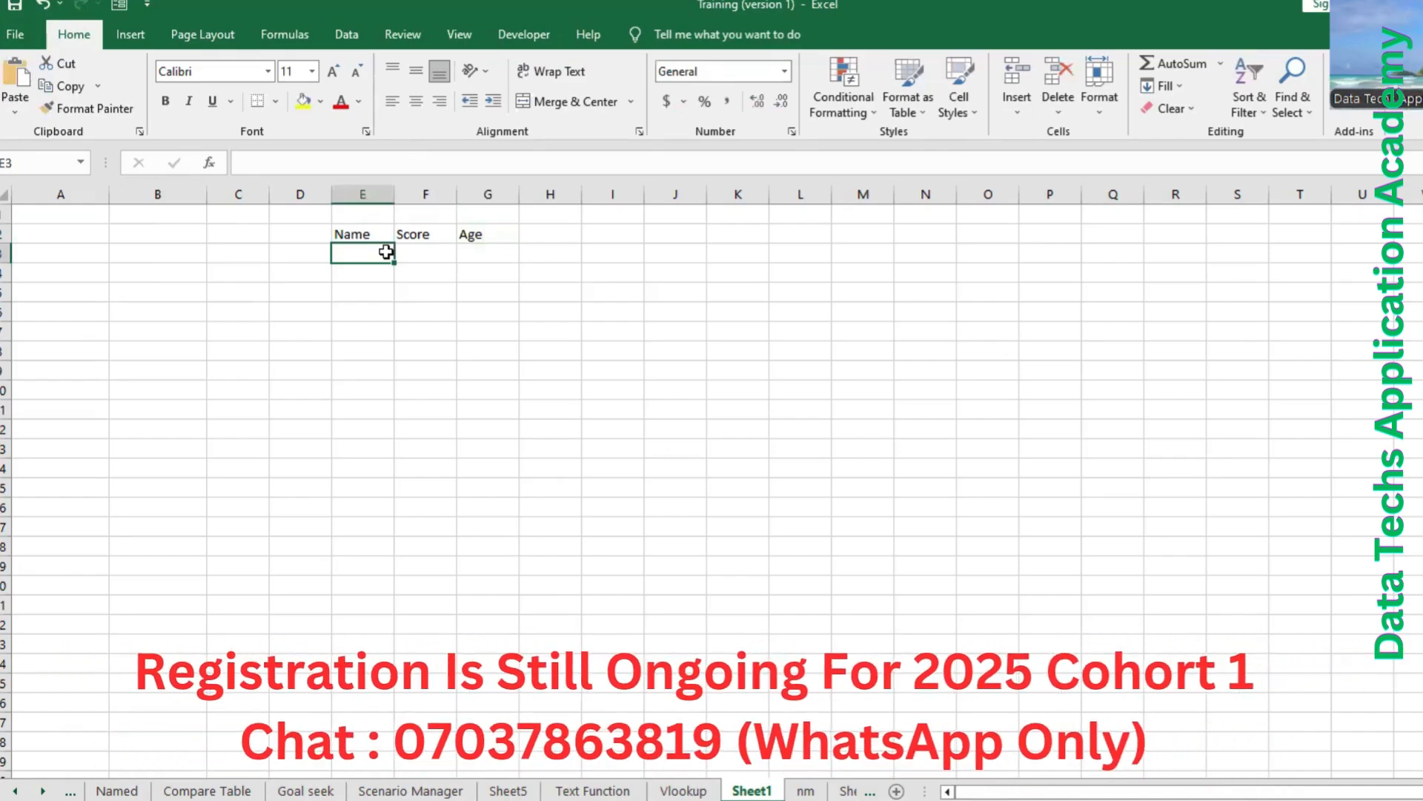
type("Tola")
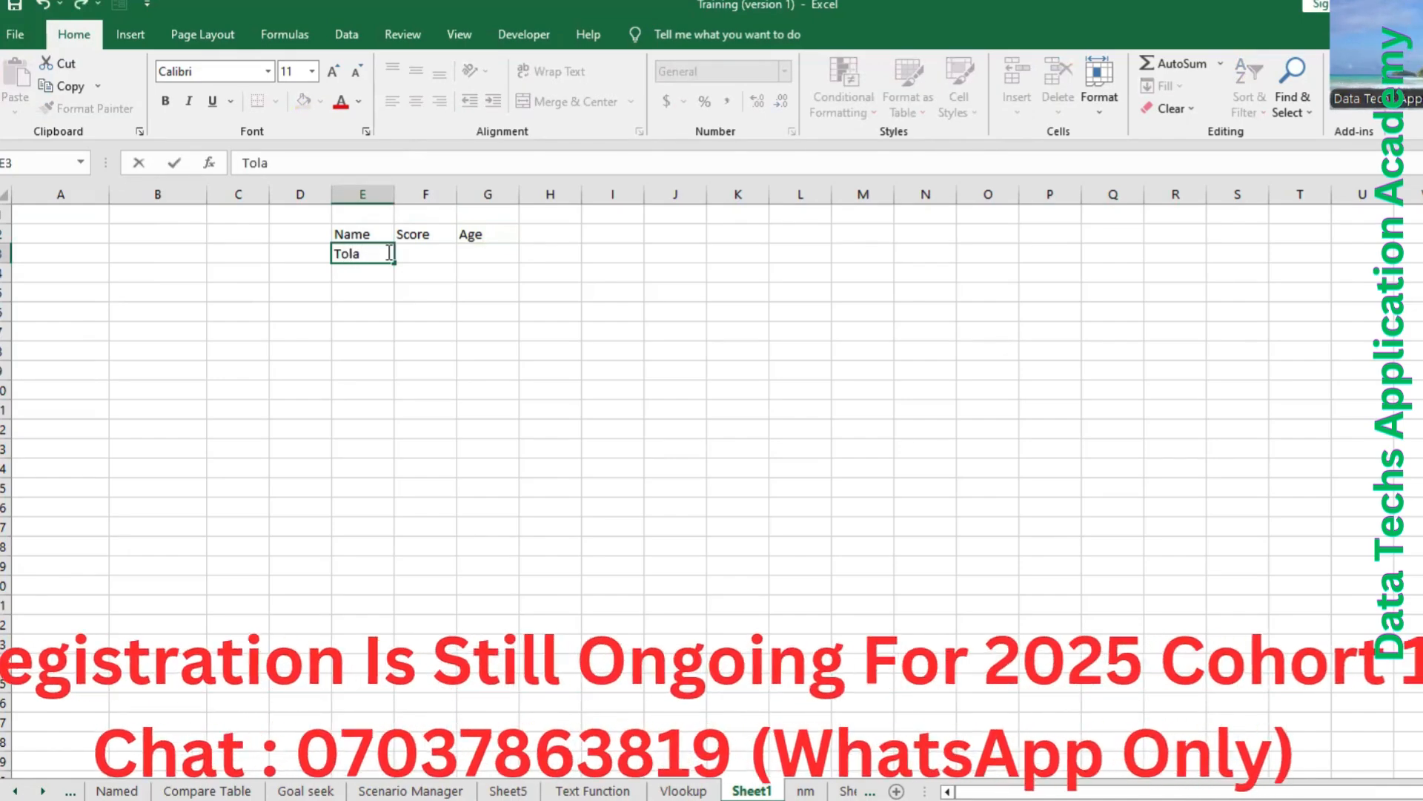
type(" Dani")
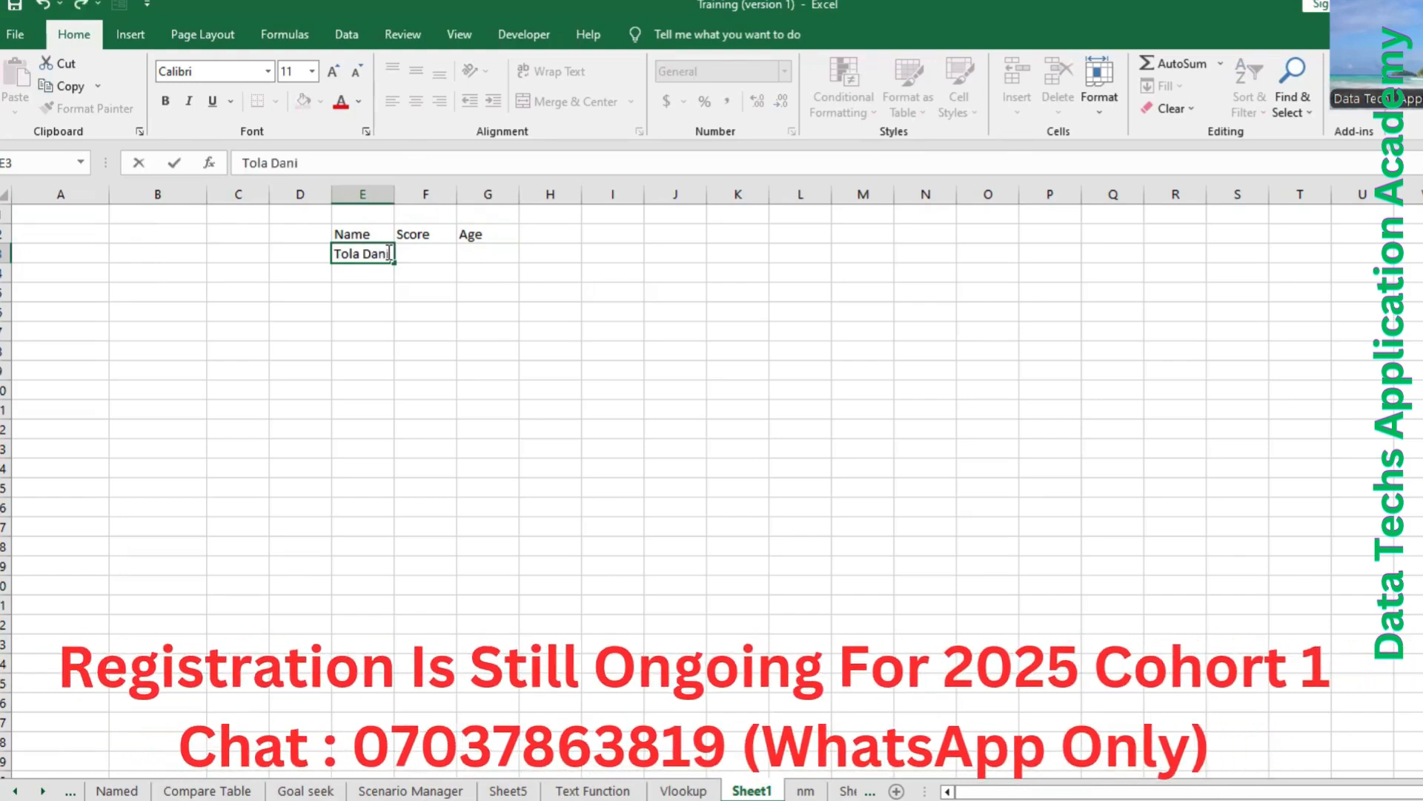
type("els")
key("Tab")
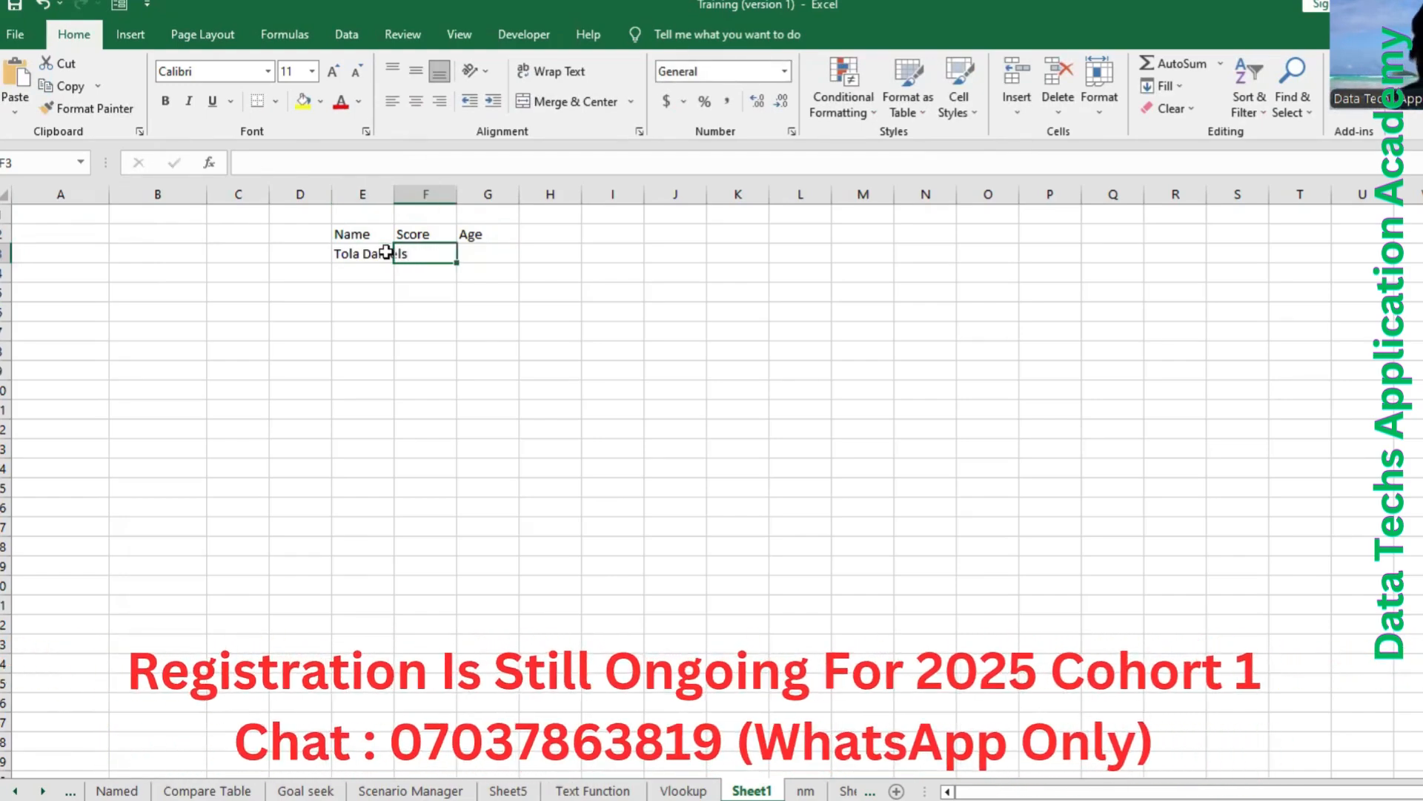
type("78")
key("Tab")
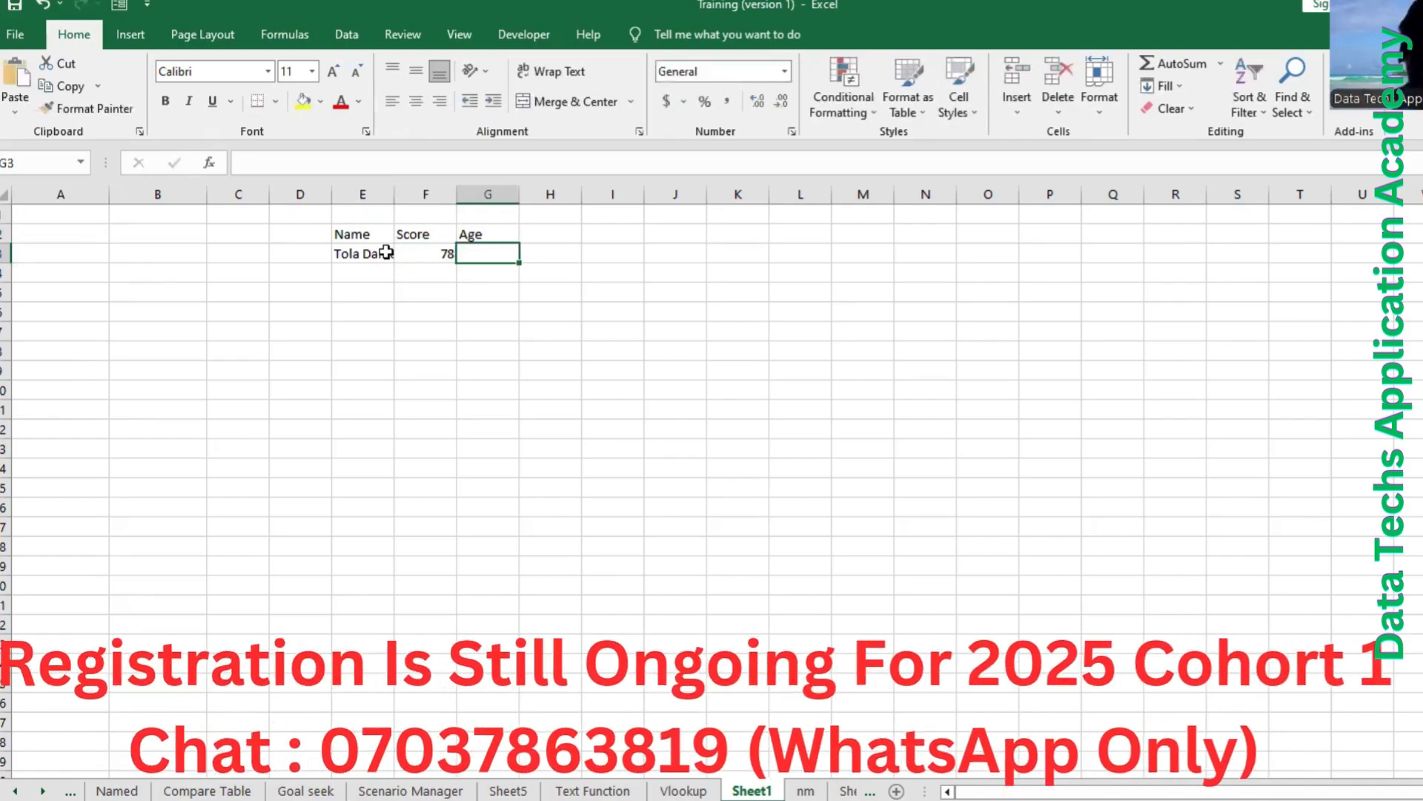
type("25")
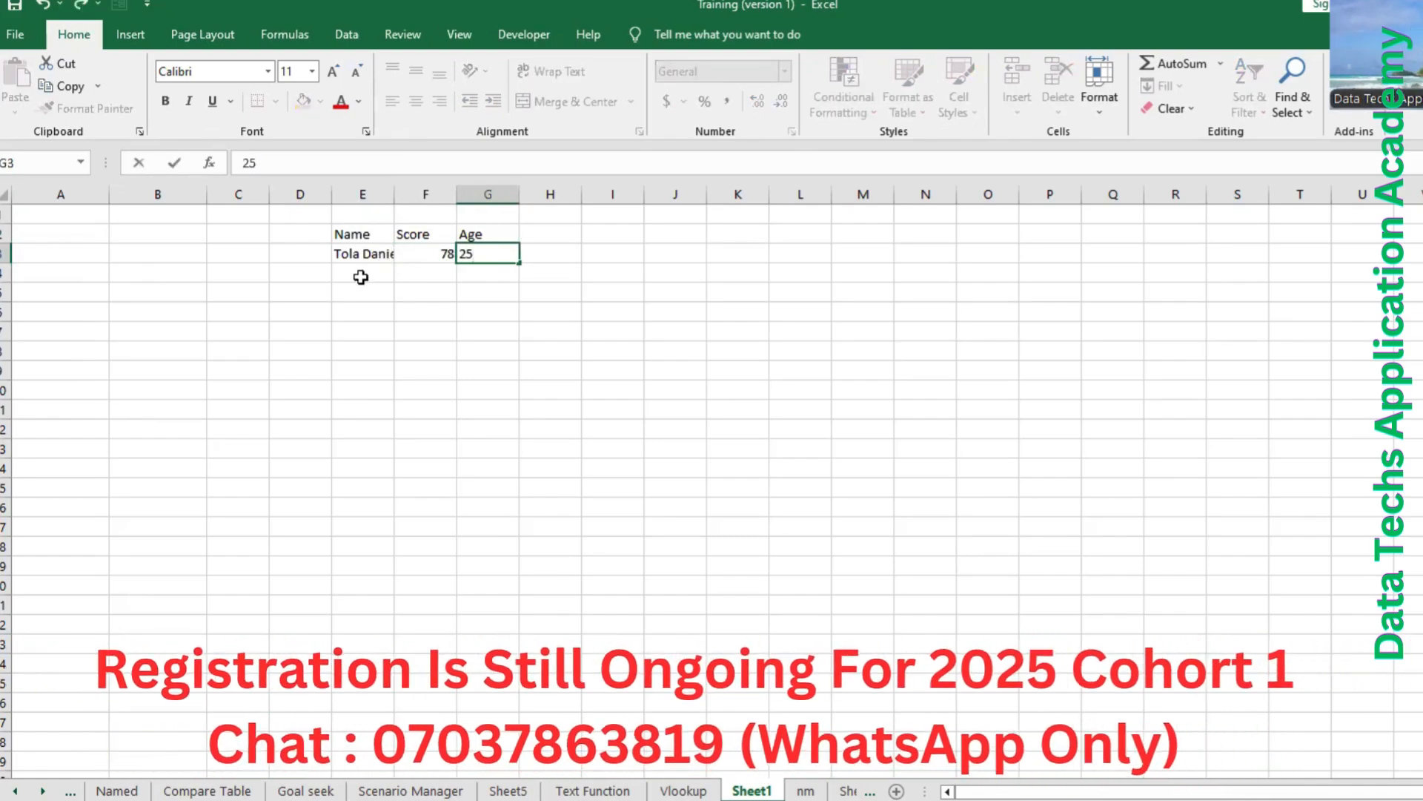
Fill in the second record in row 4 with the person's full name, score 95 and age 27.
left_click(361, 277)
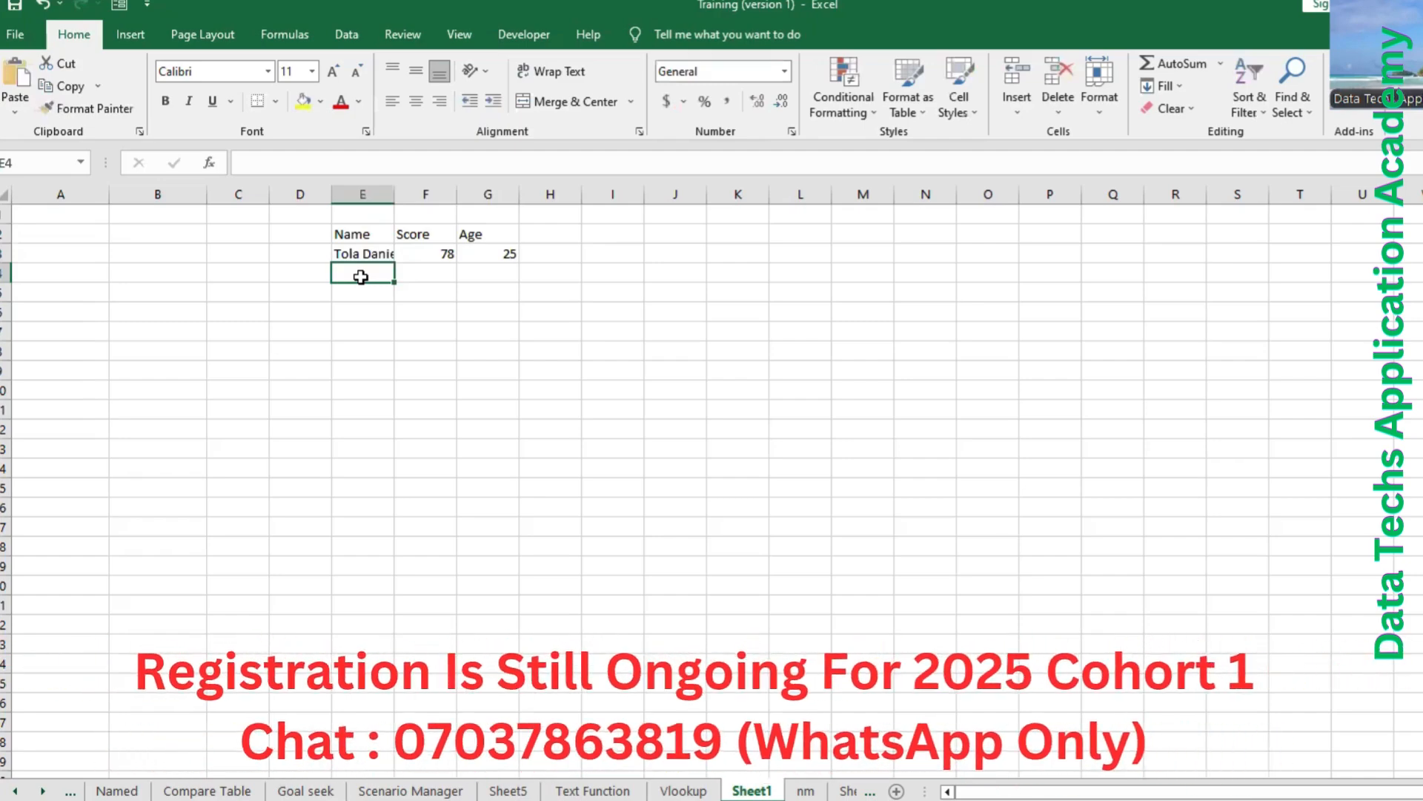
type("W")
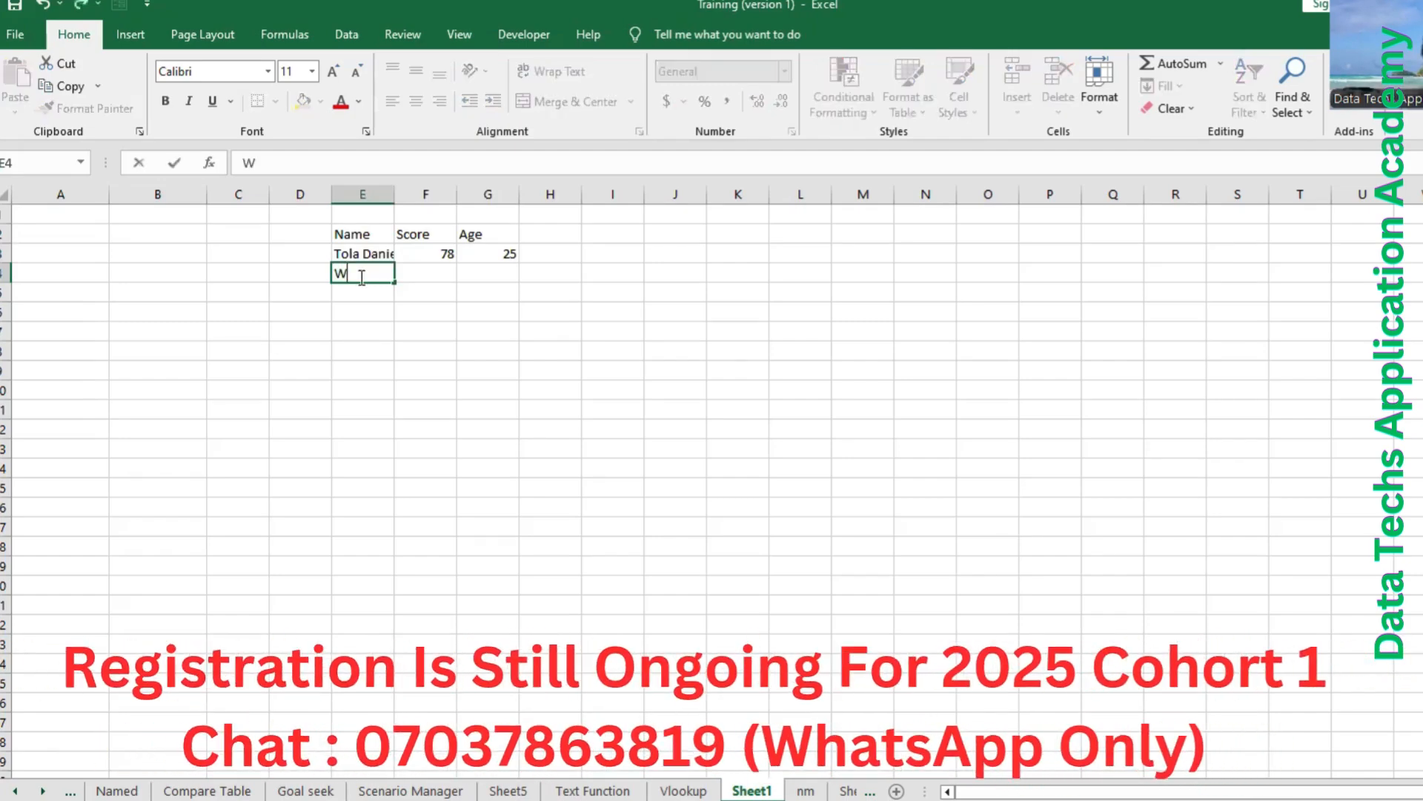
type("illiam")
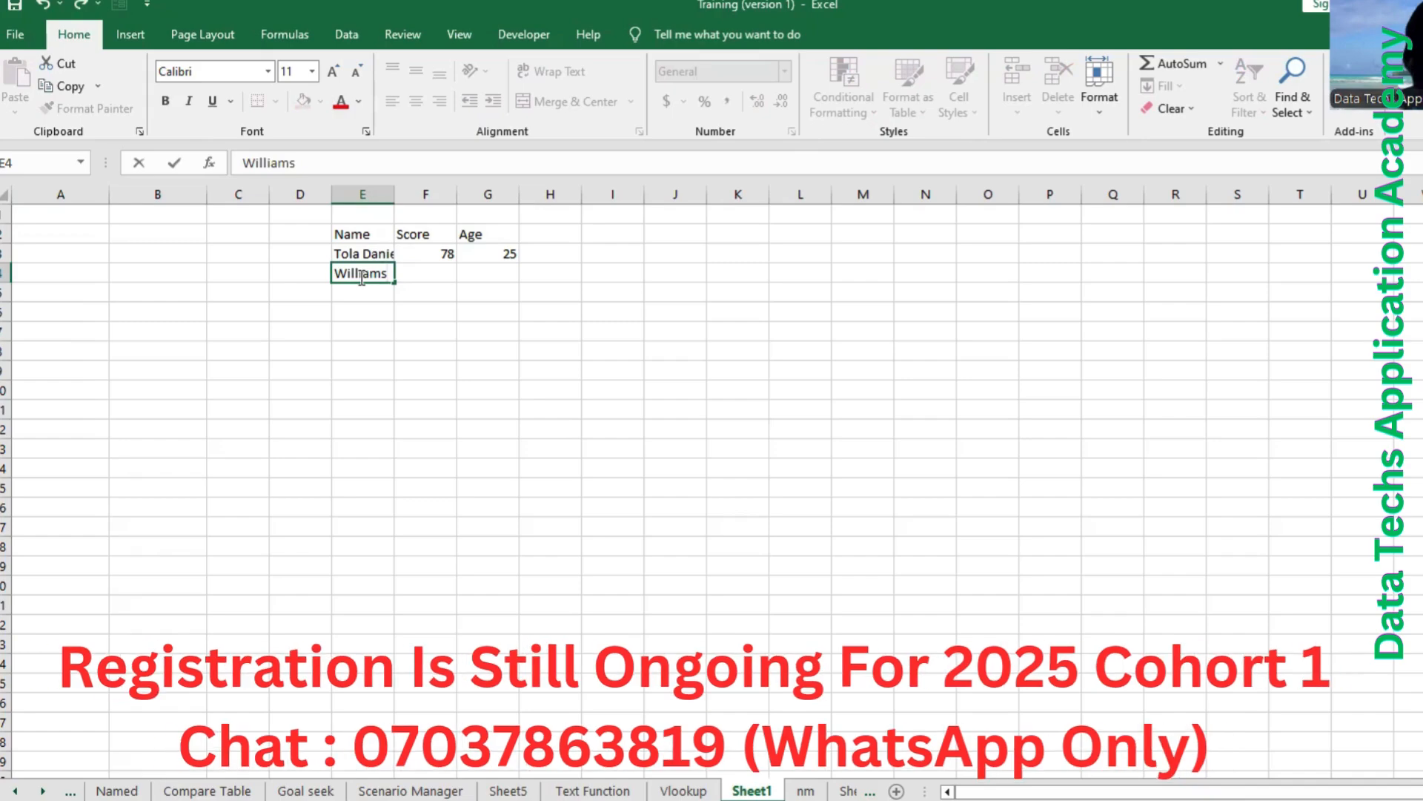
type("s ")
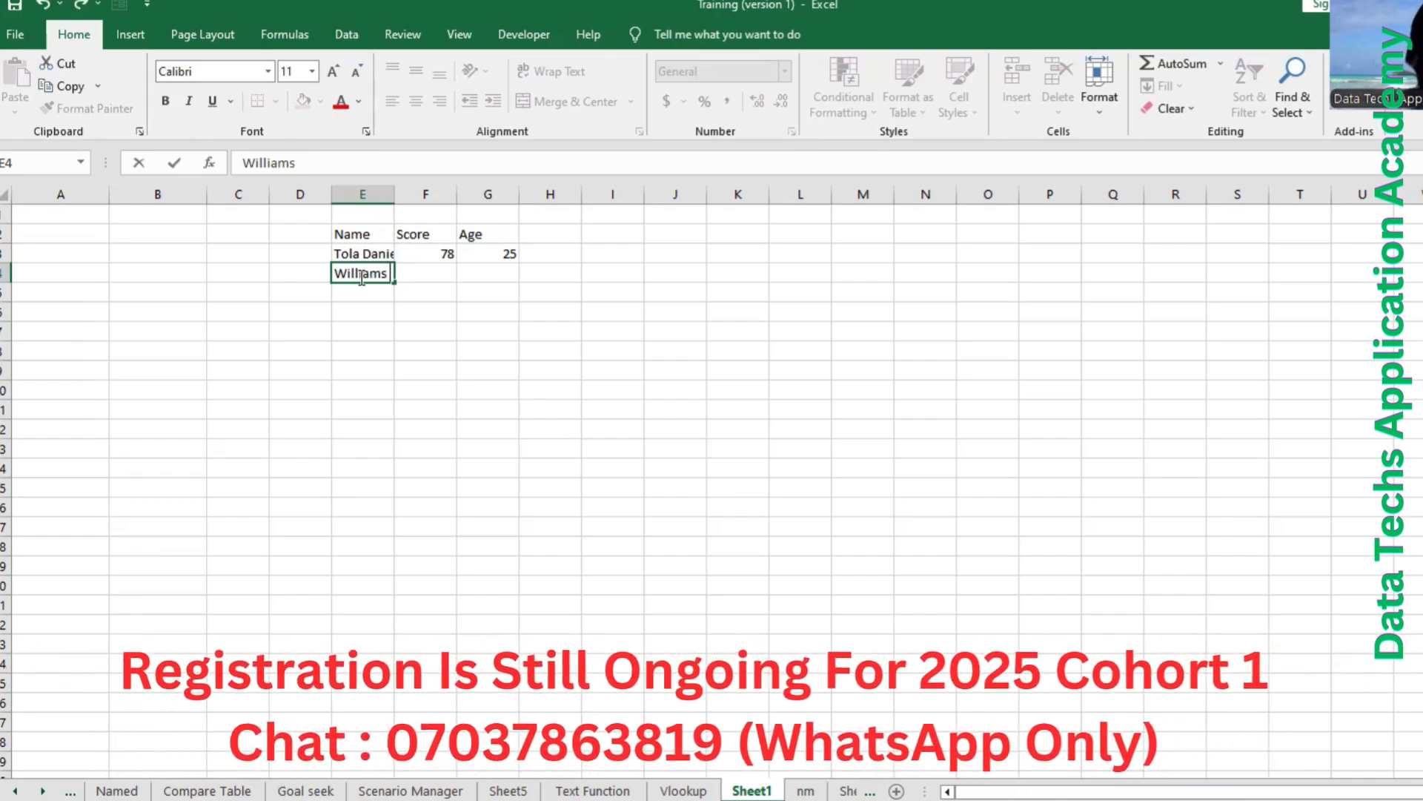
type("Titi")
key("Tab")
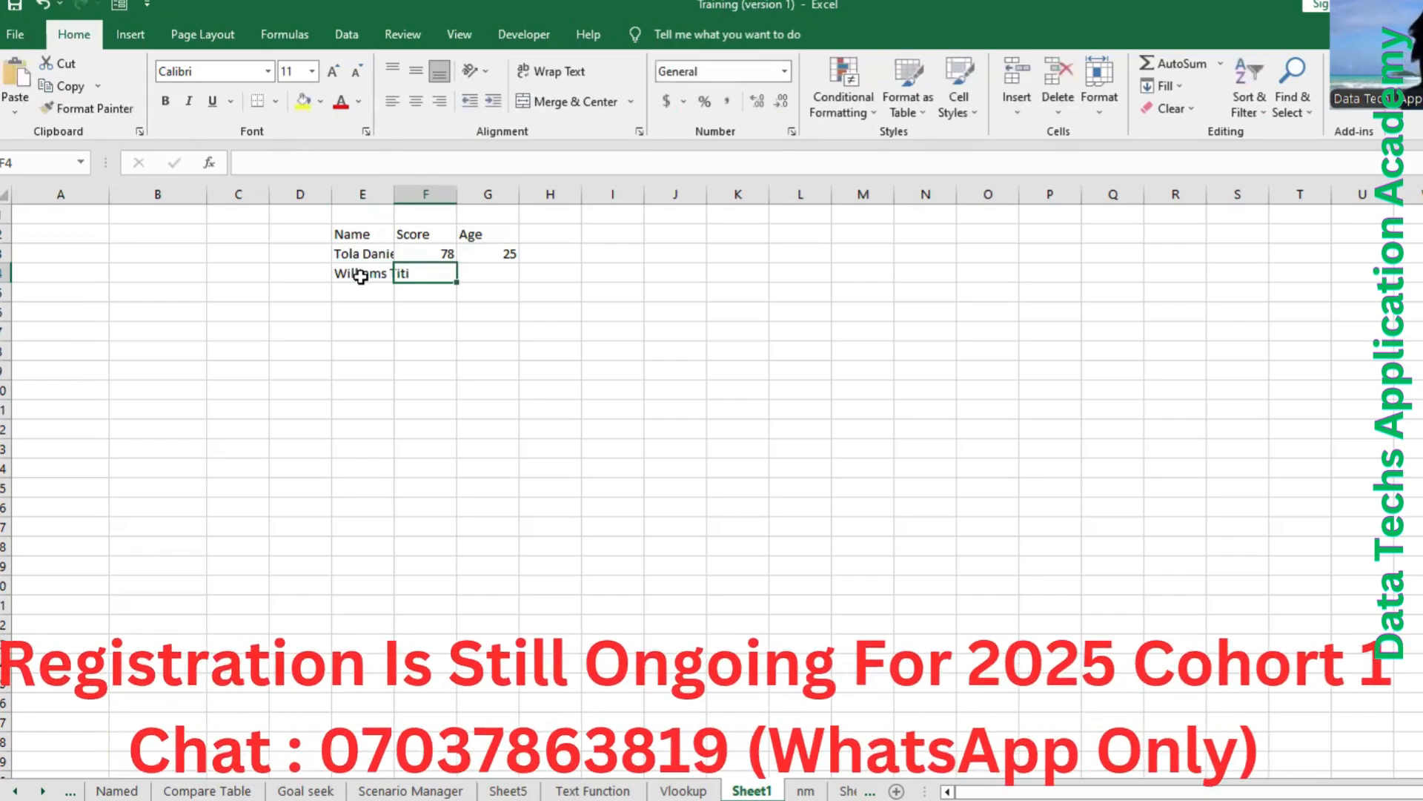
type("95")
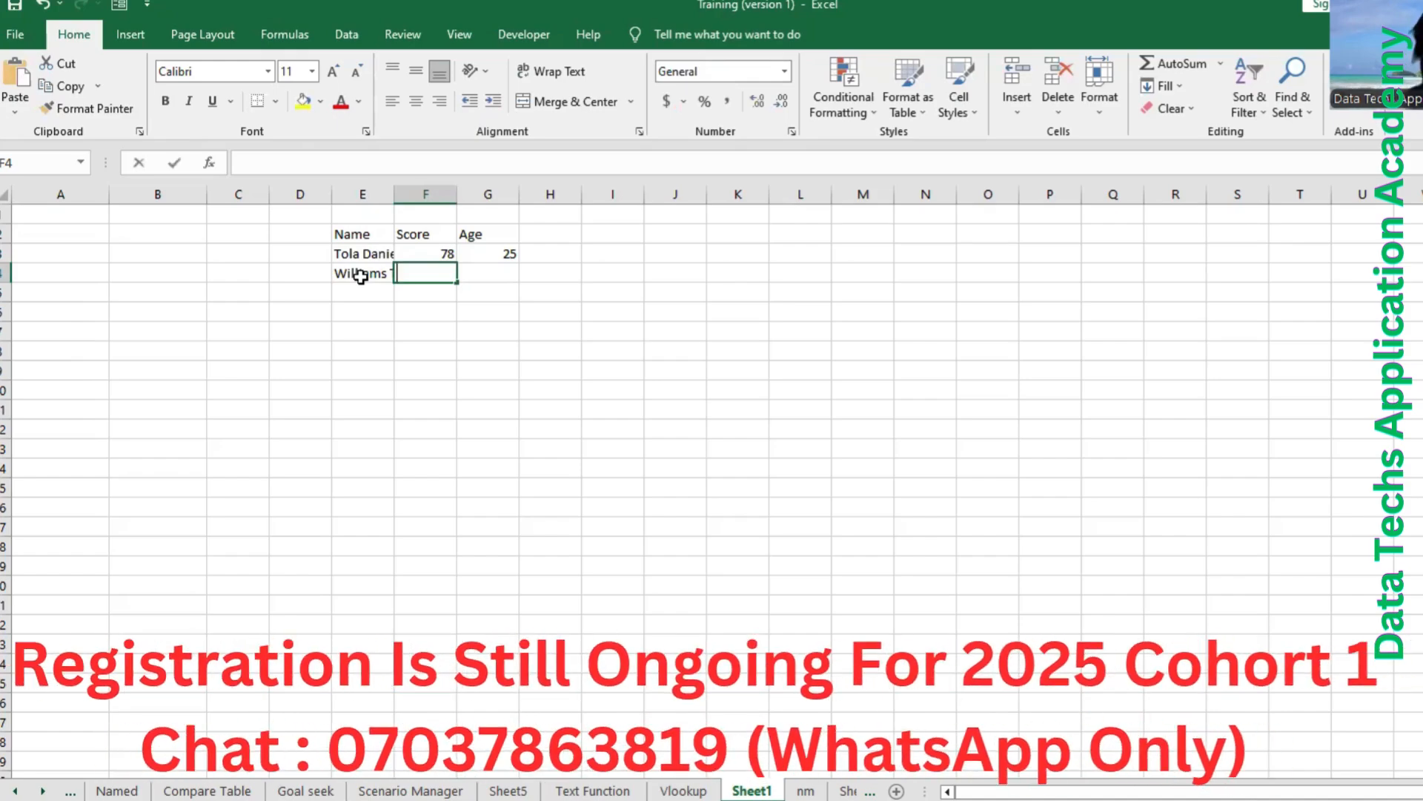
key("Tab")
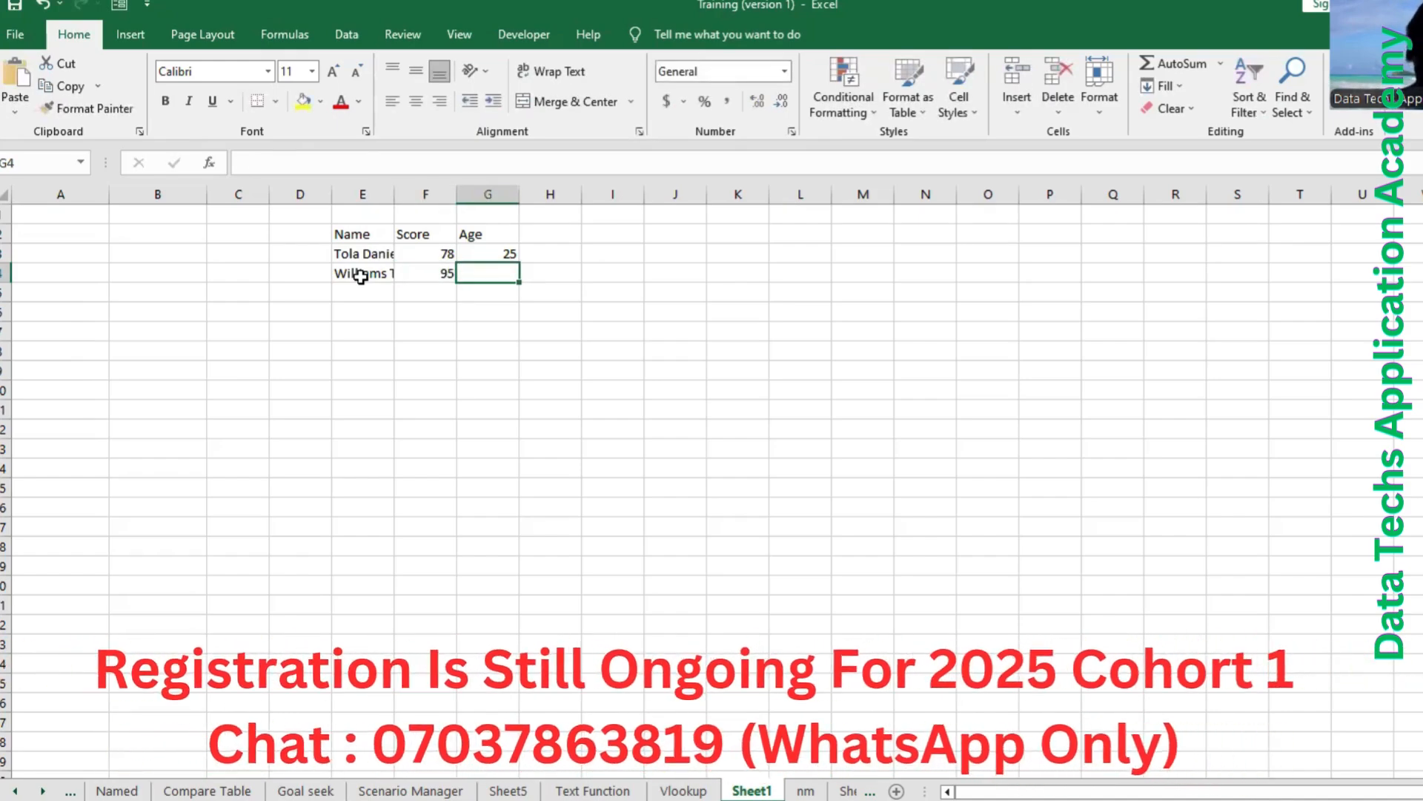
type("2")
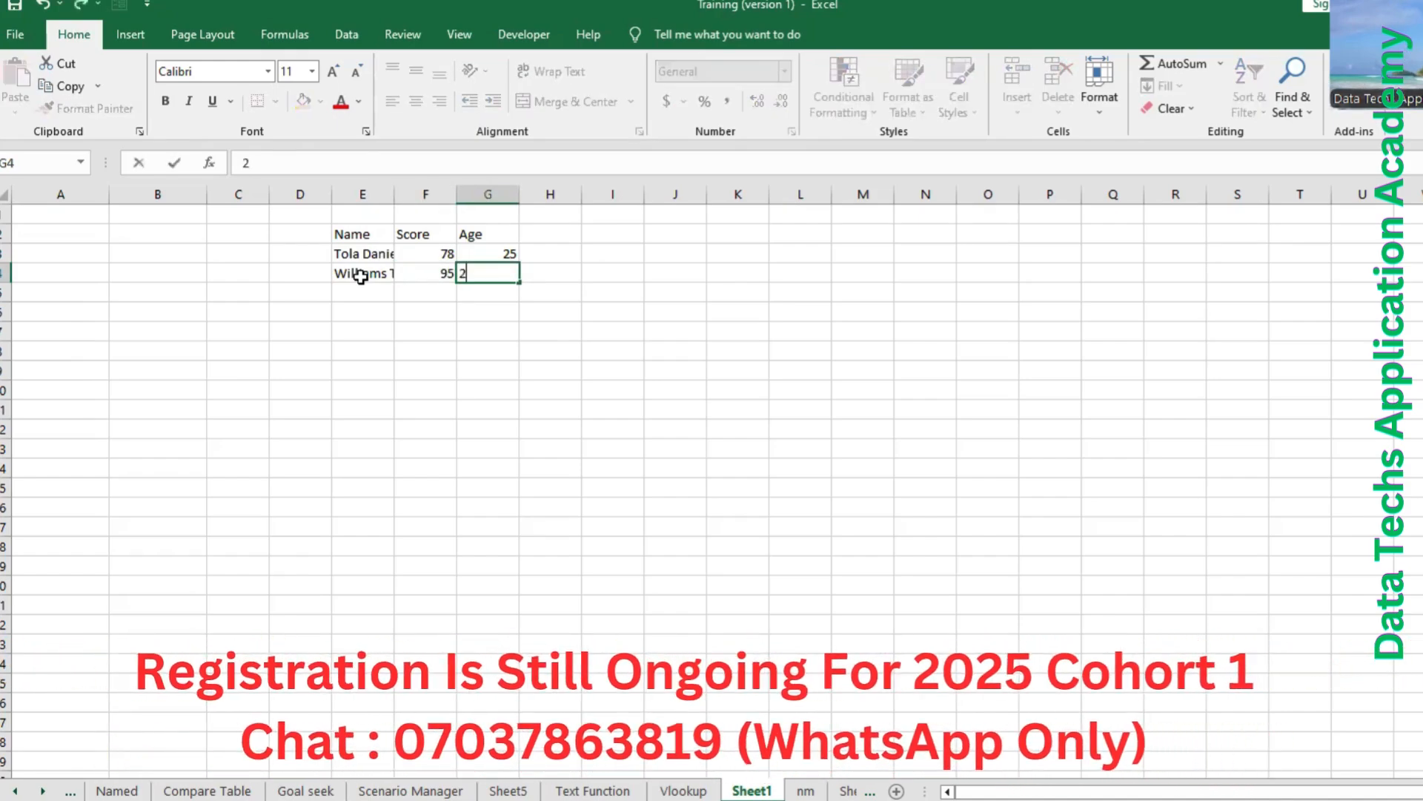
type("7")
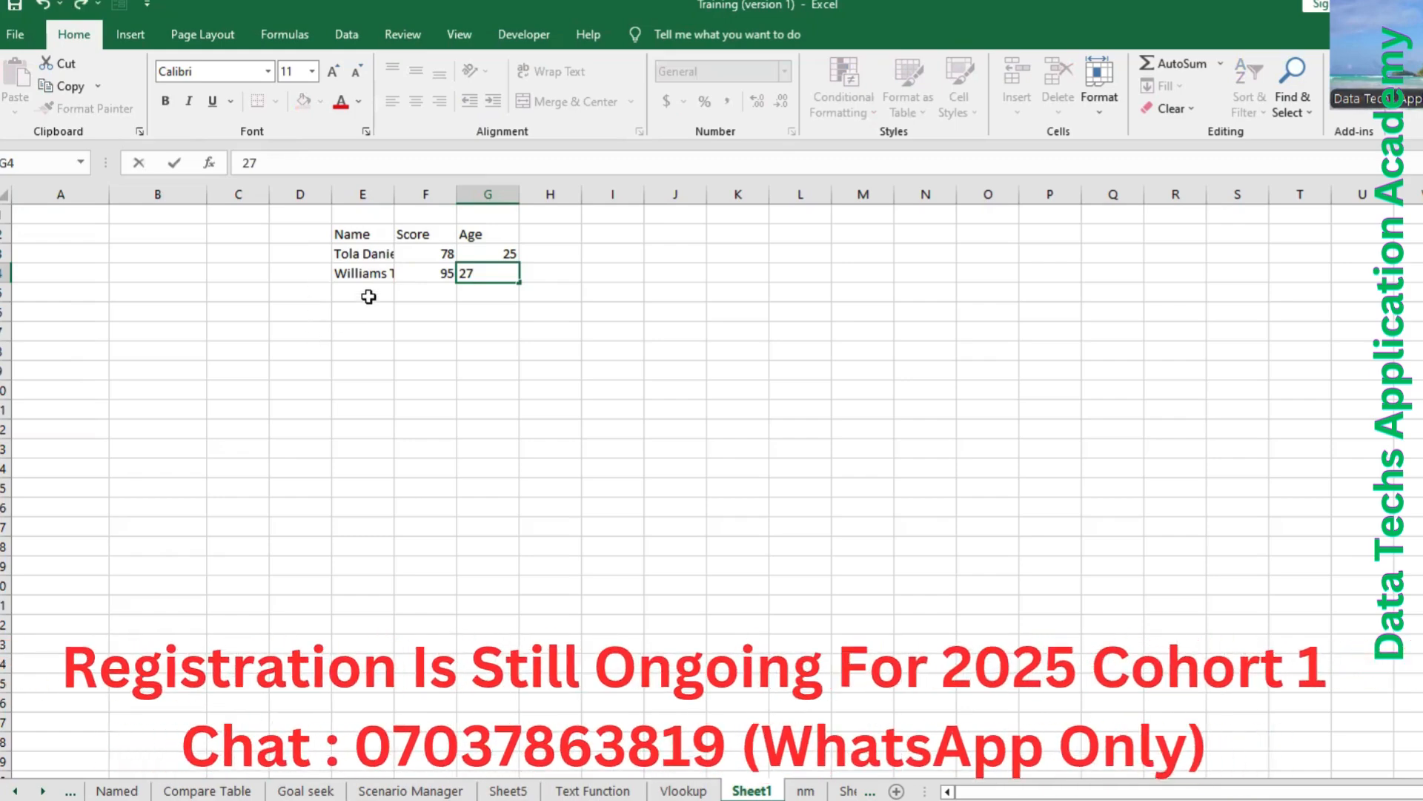
Fill in the third record in row 5 with the person's full name, score 88 and age 25.
left_click(370, 294)
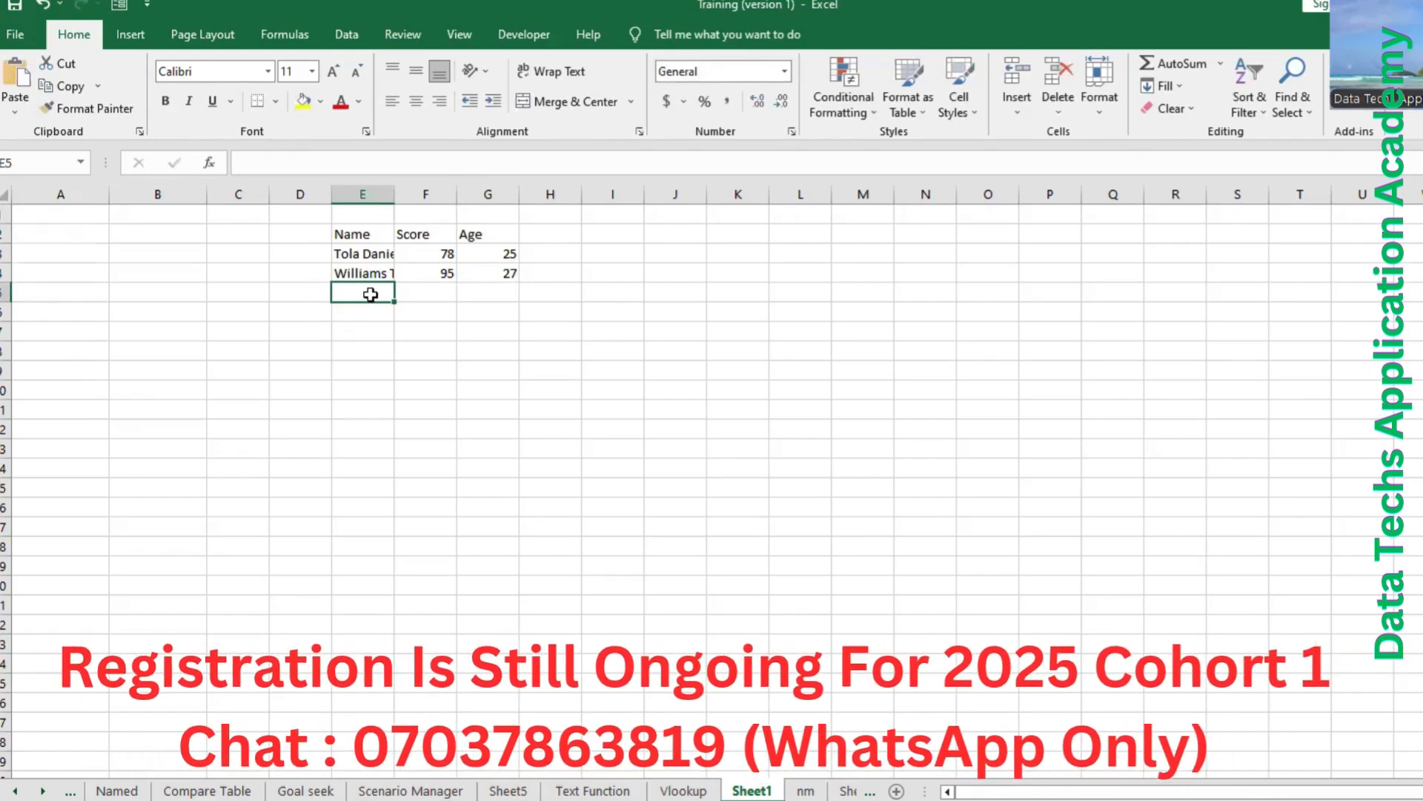
type("Timot")
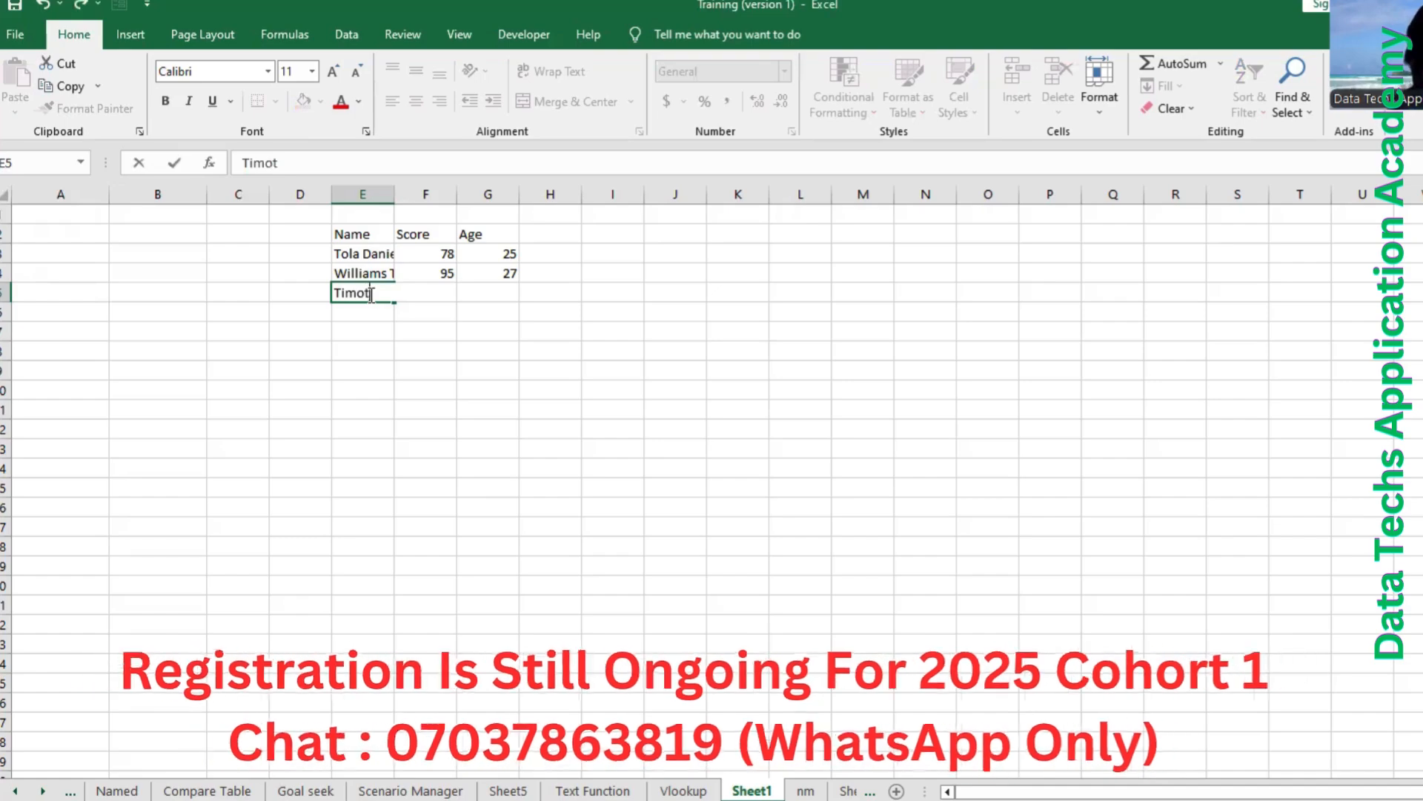
type("hy")
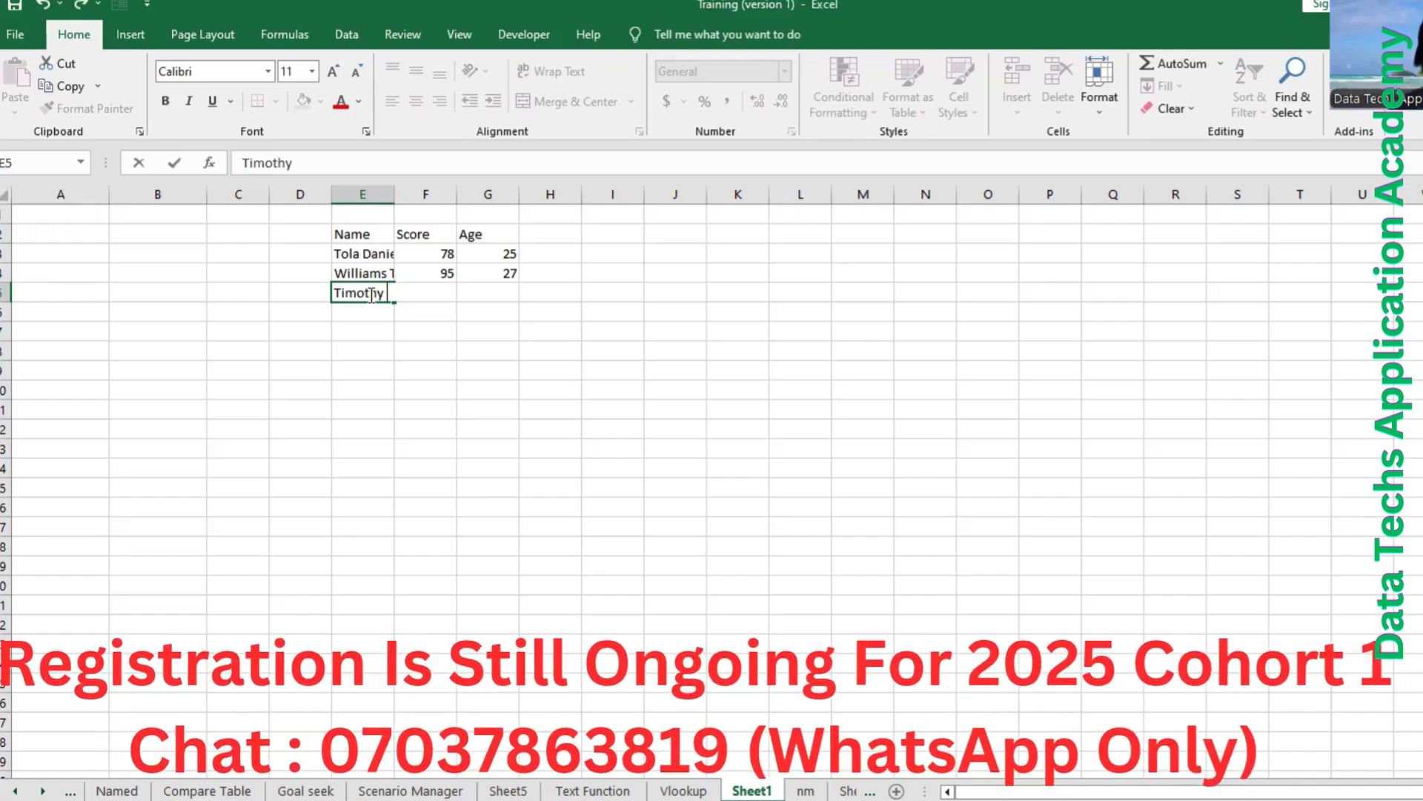
type(" Ola")
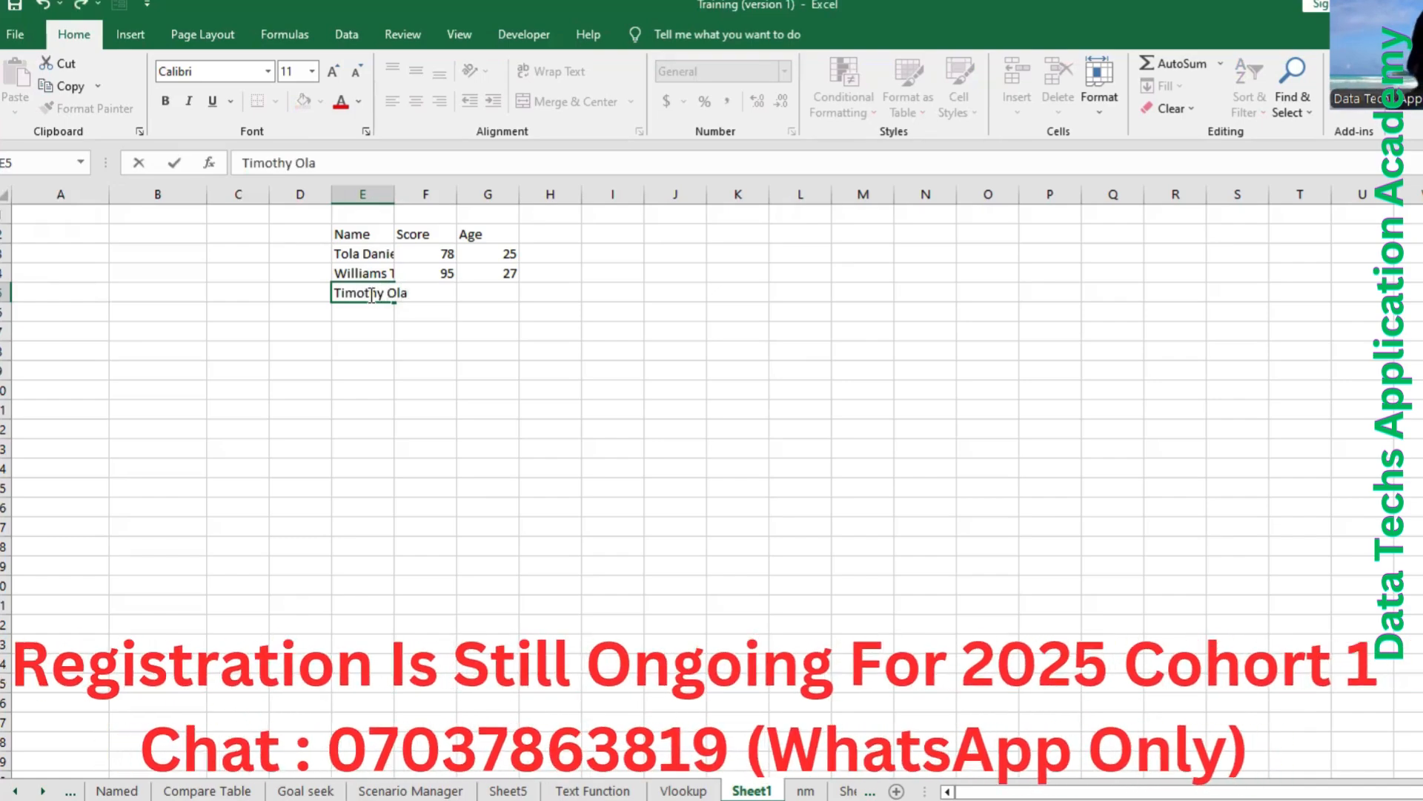
key("Tab")
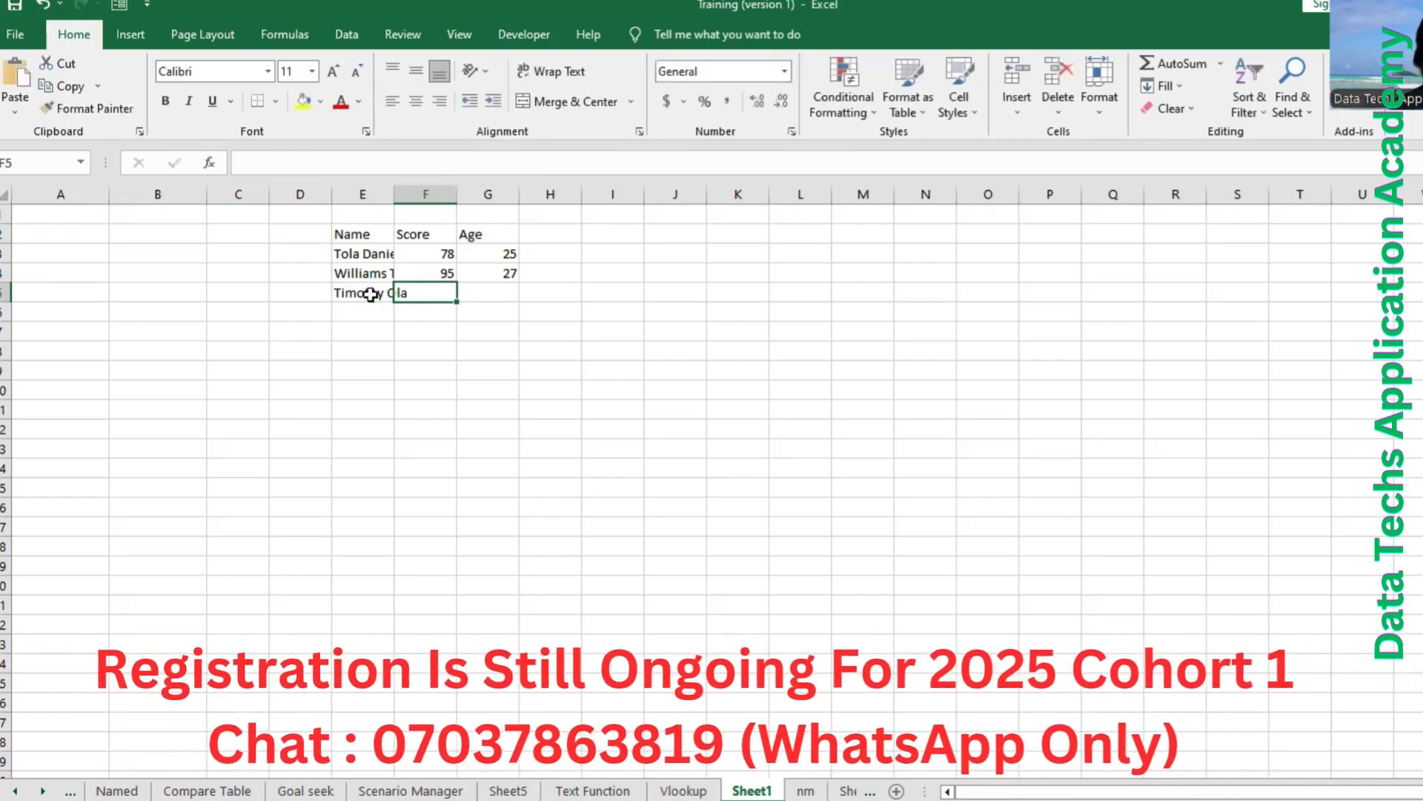
type("88")
key("Tab")
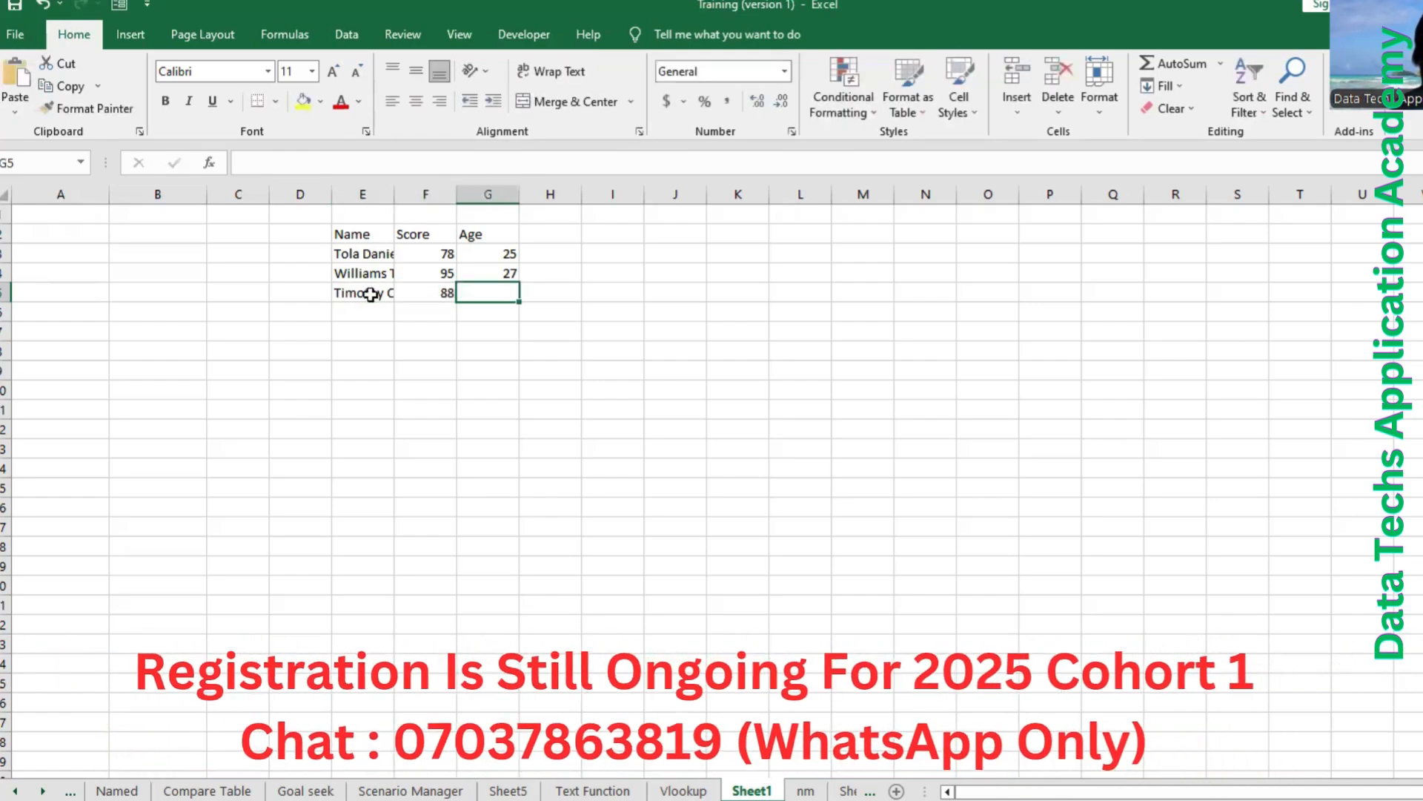
type("25")
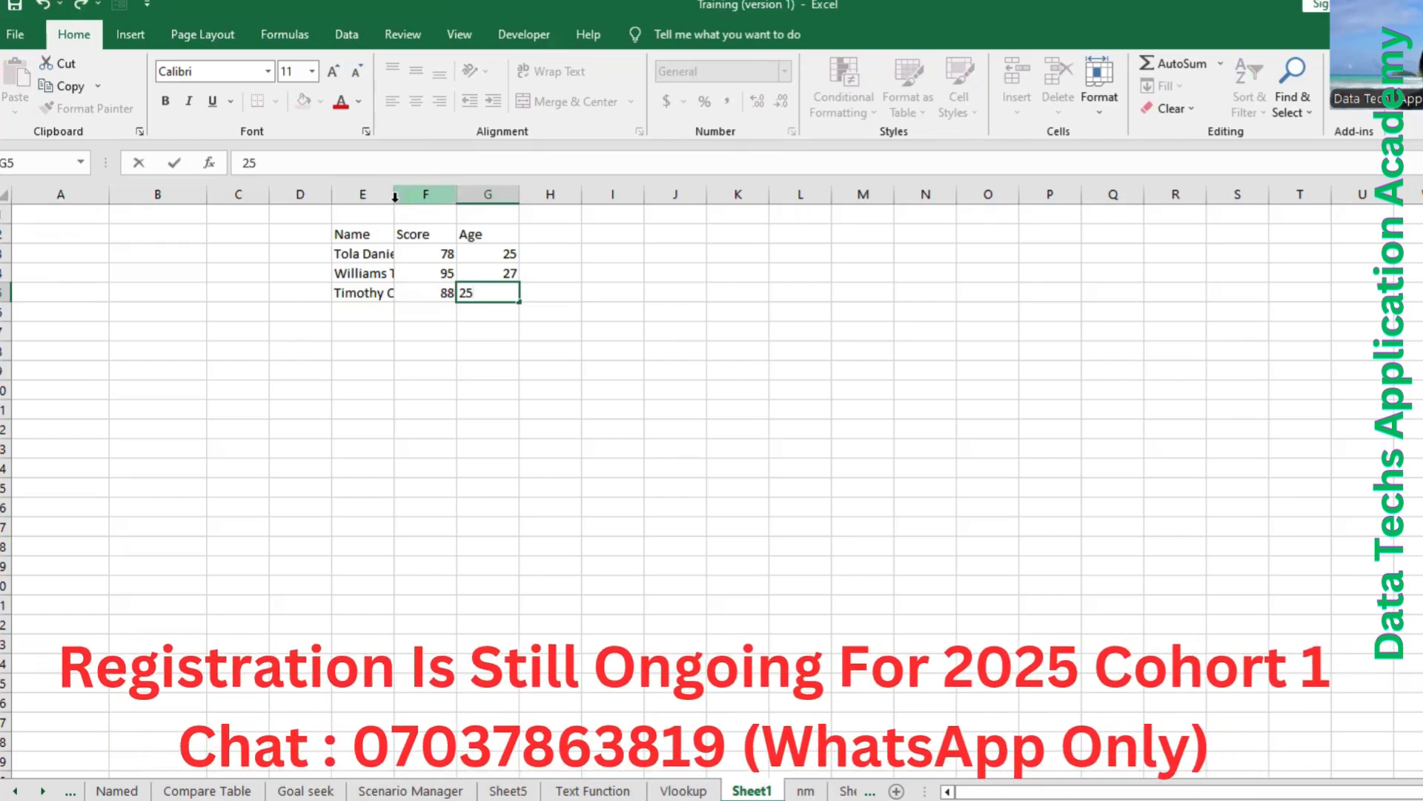
Widen column E so that the full names fit inside their cells.
left_click(395, 197)
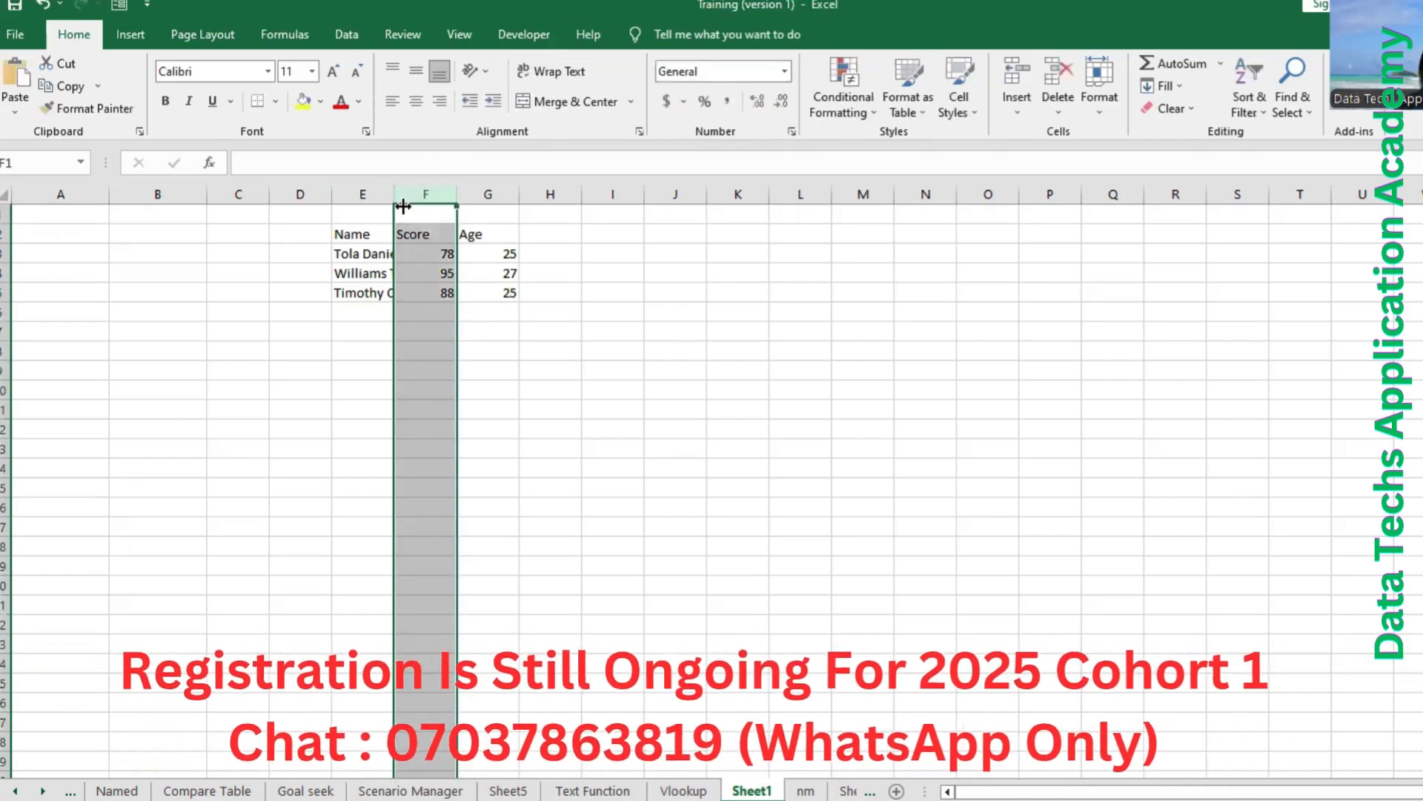
left_click_drag(394, 198, 439, 234)
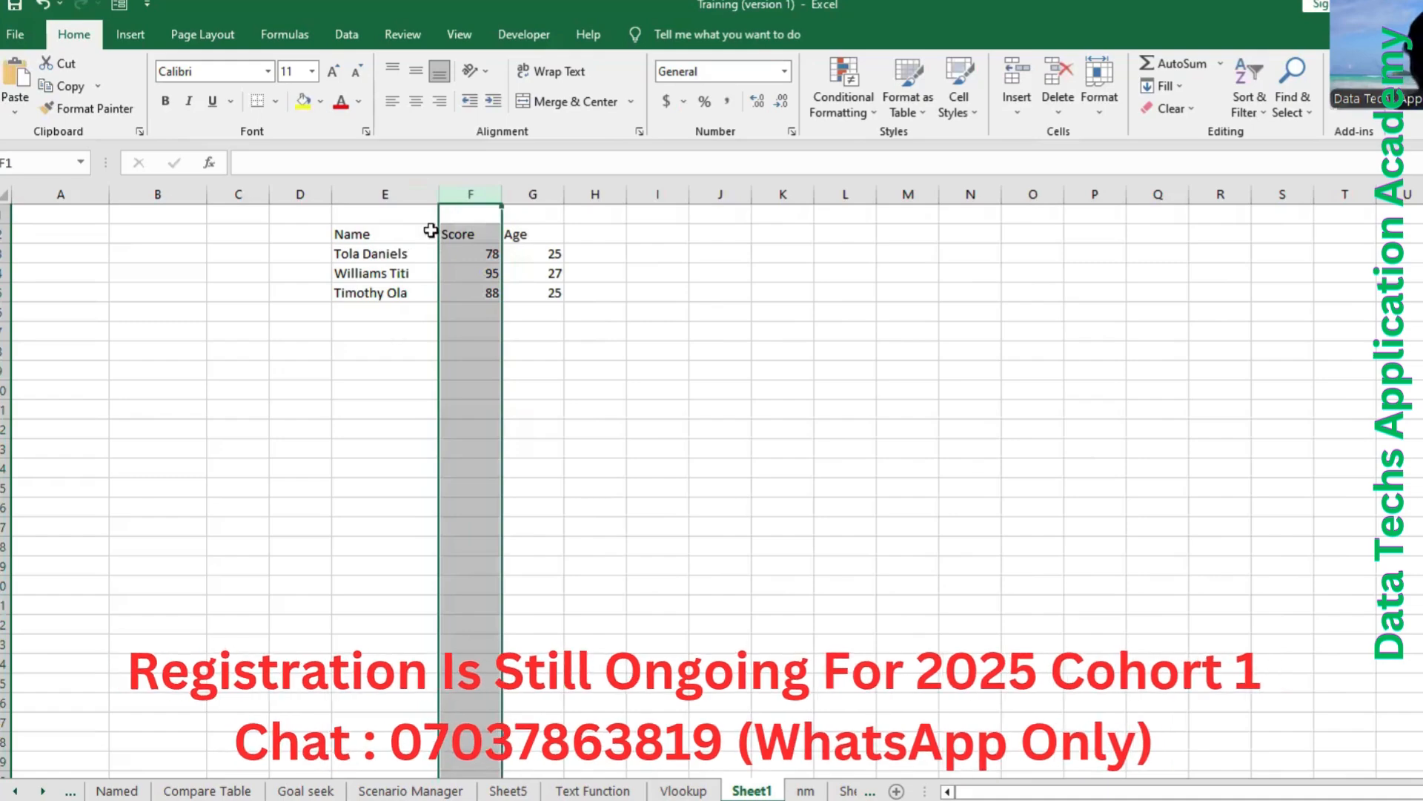
left_click_drag(572, 269, 574, 255)
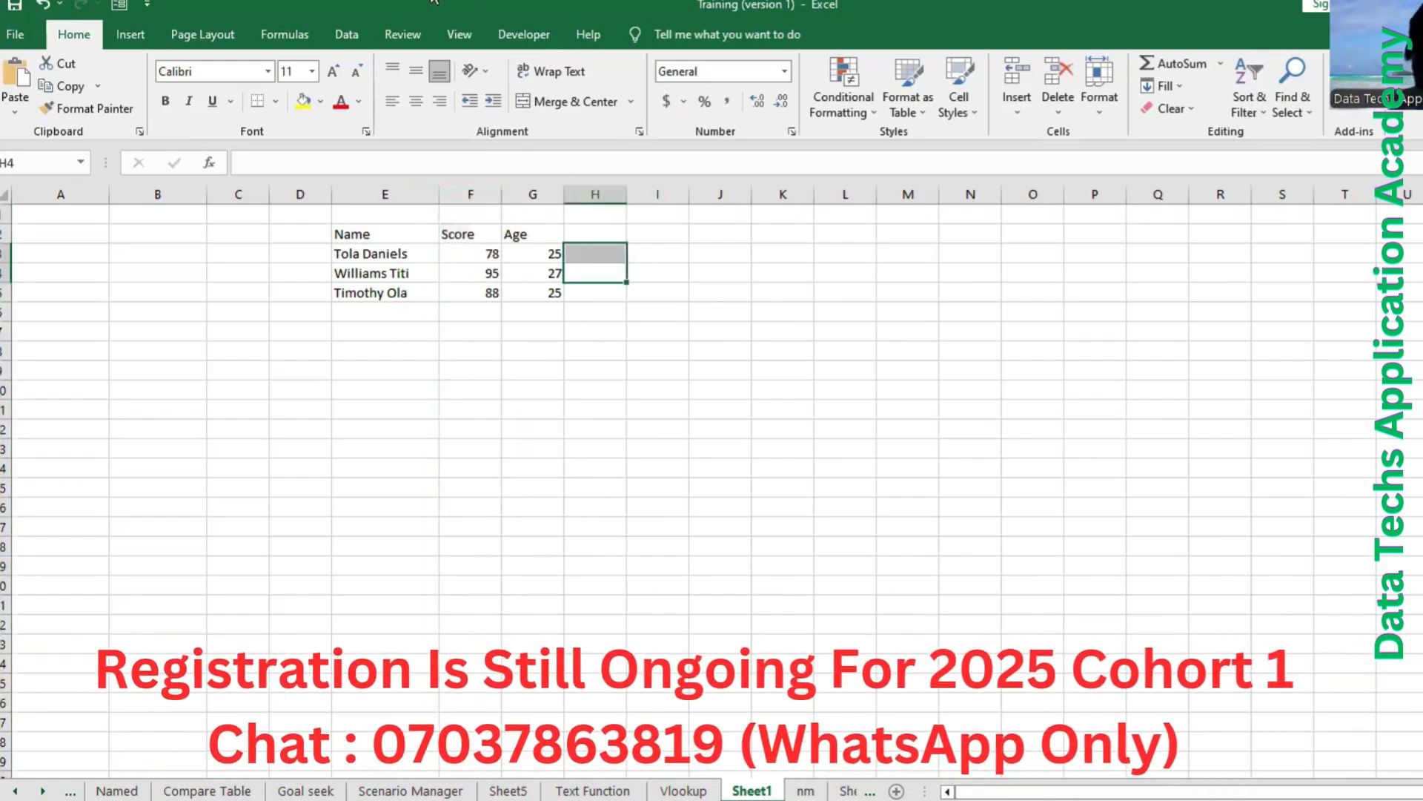
Remove the custom command after Redo from the Quick Access Toolbar.
left_click(369, 332)
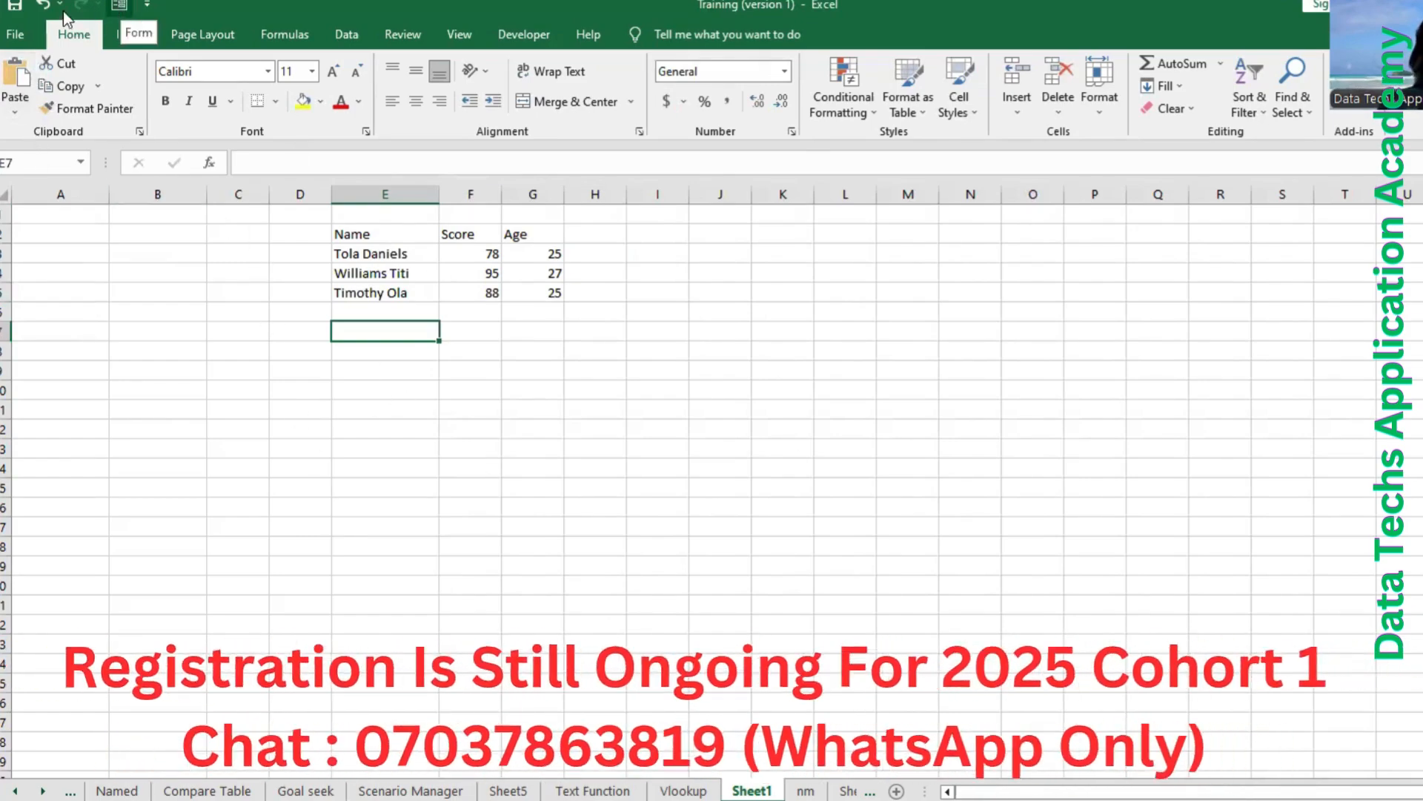
right_click(119, 9)
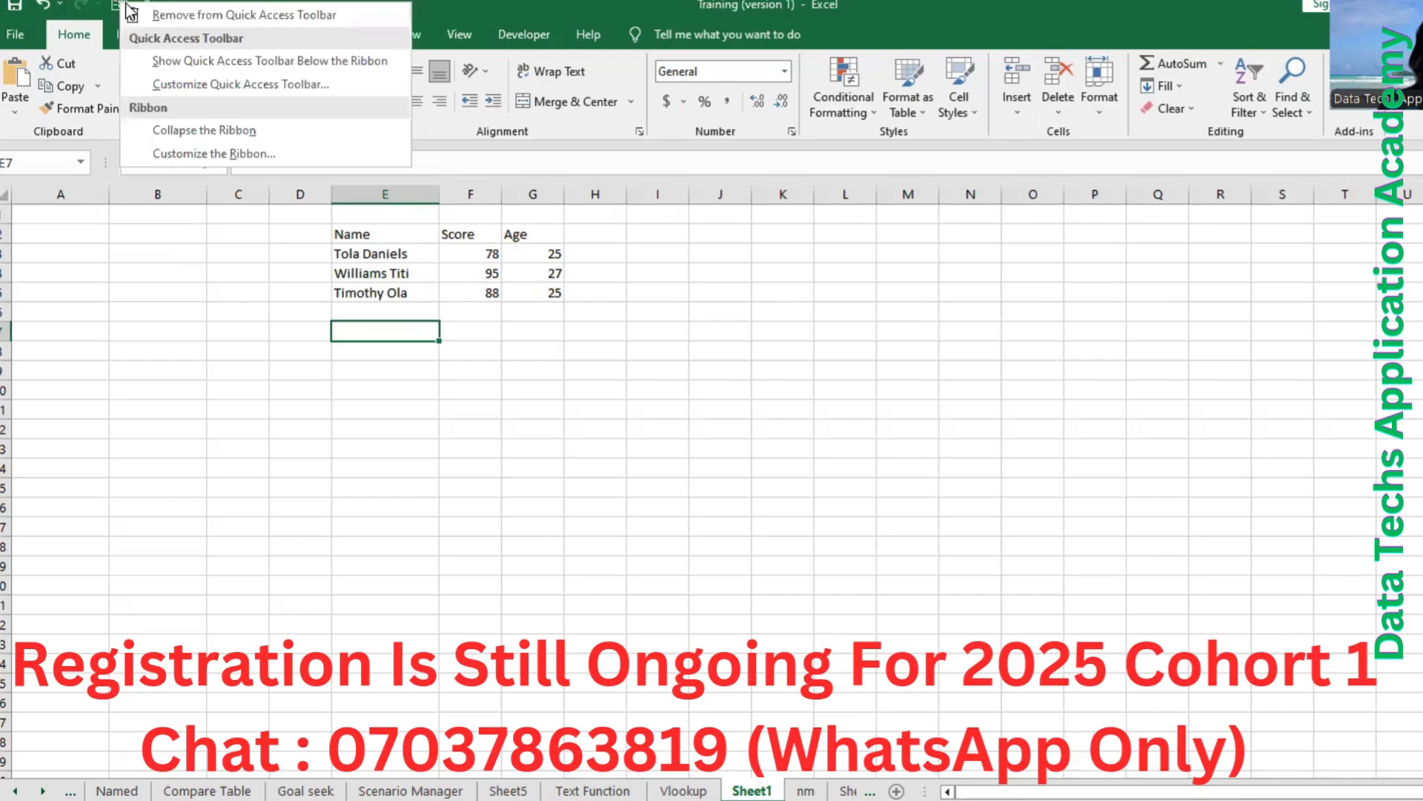
left_click(193, 15)
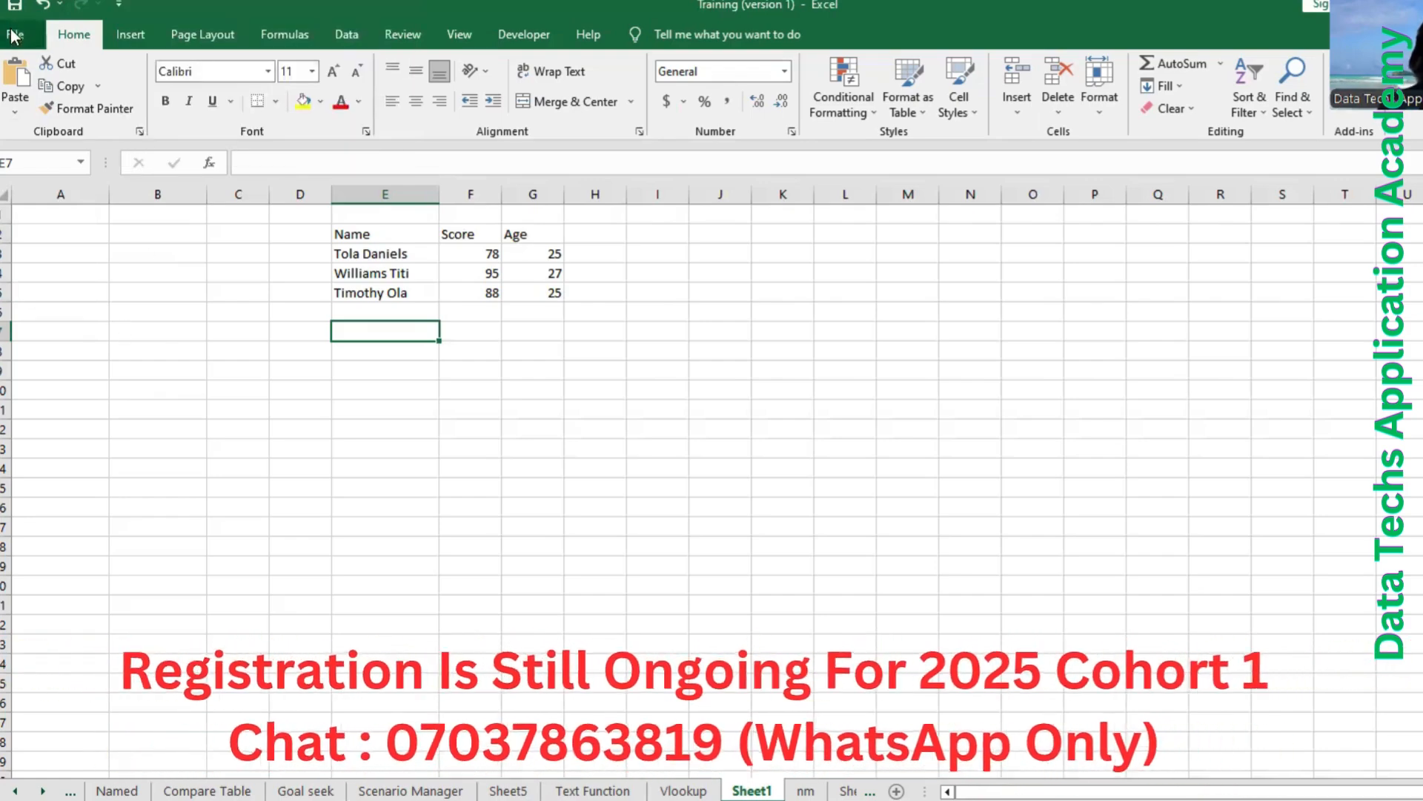
Open the Quick Access Toolbar customization in the Excel options and list commands from All Commands.
left_click(13, 33)
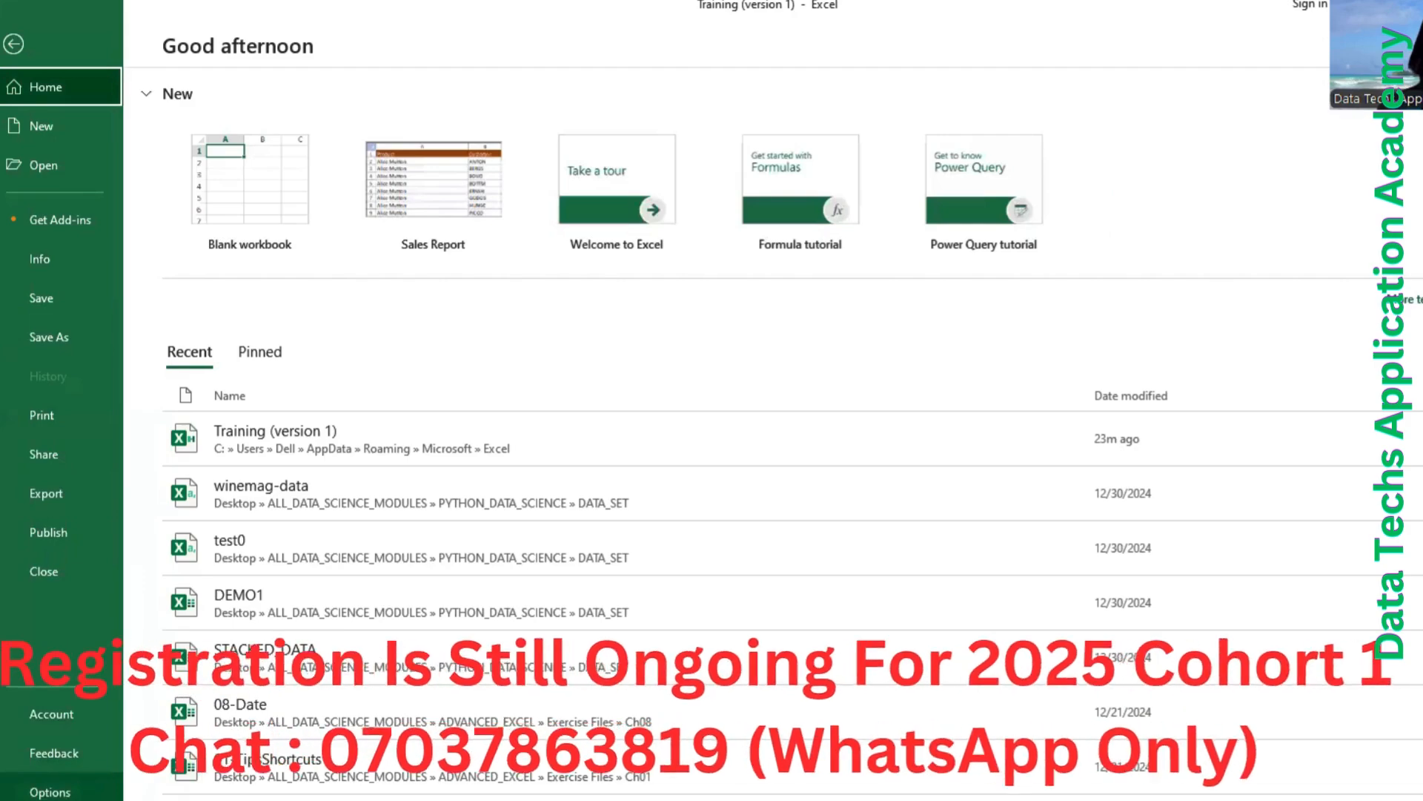
key("Escape")
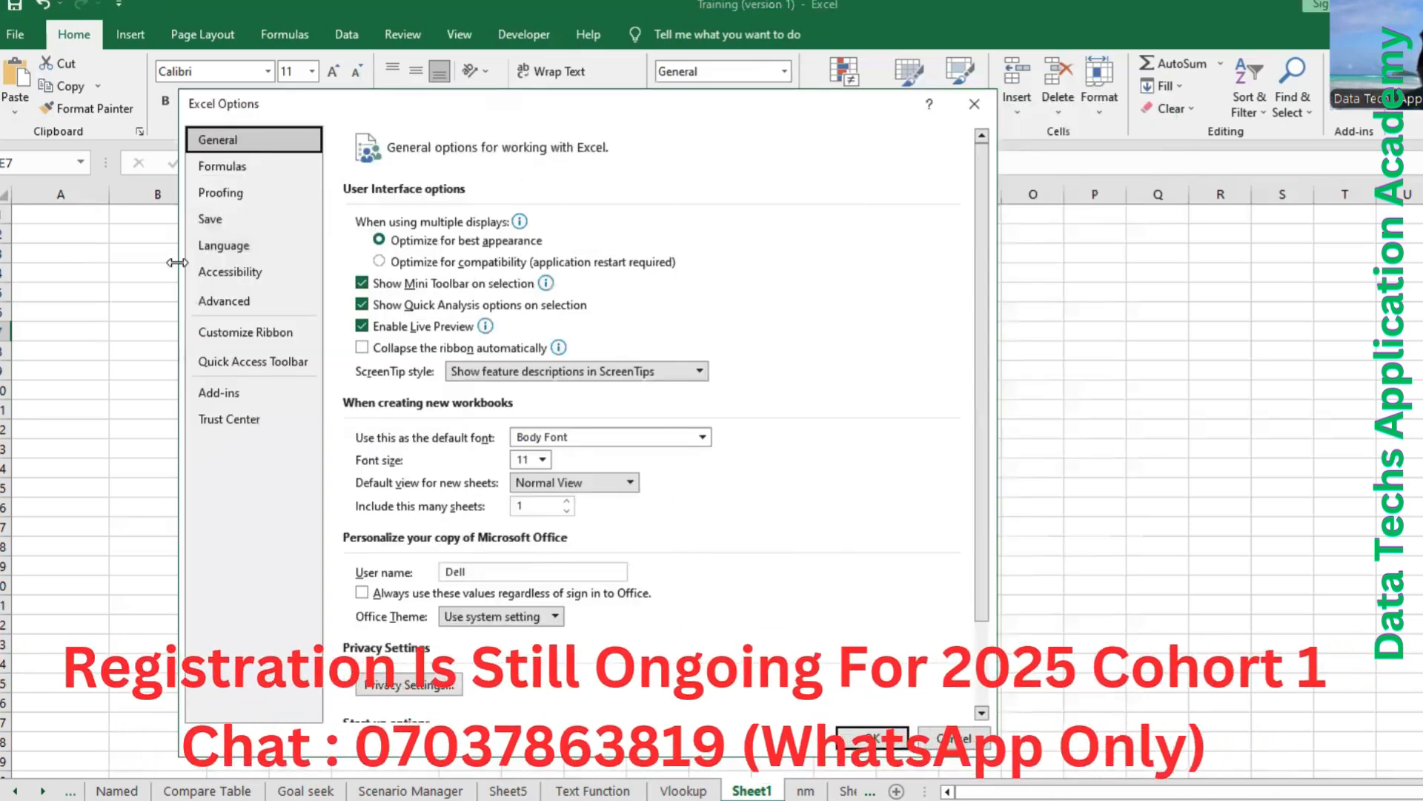
left_click(225, 362)
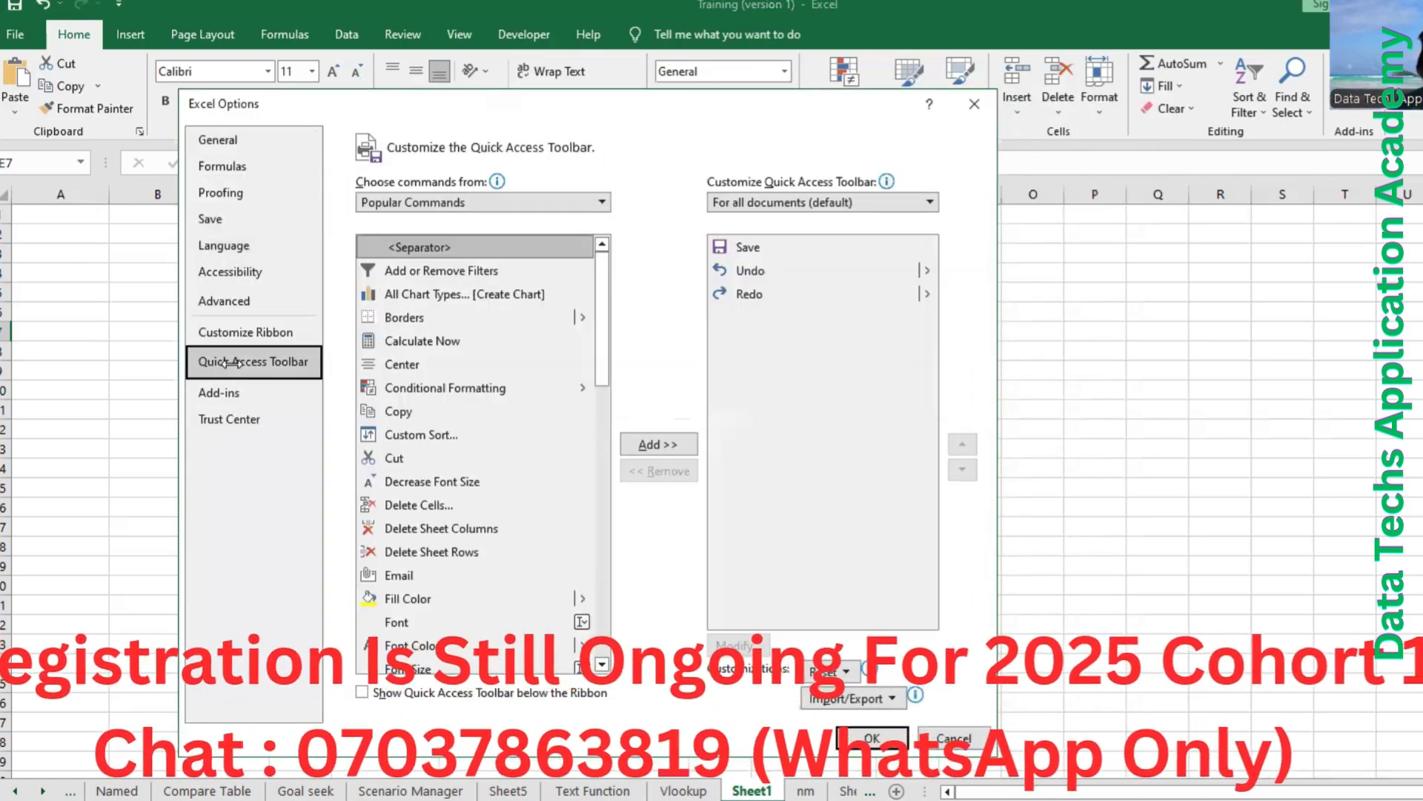
left_click(584, 207)
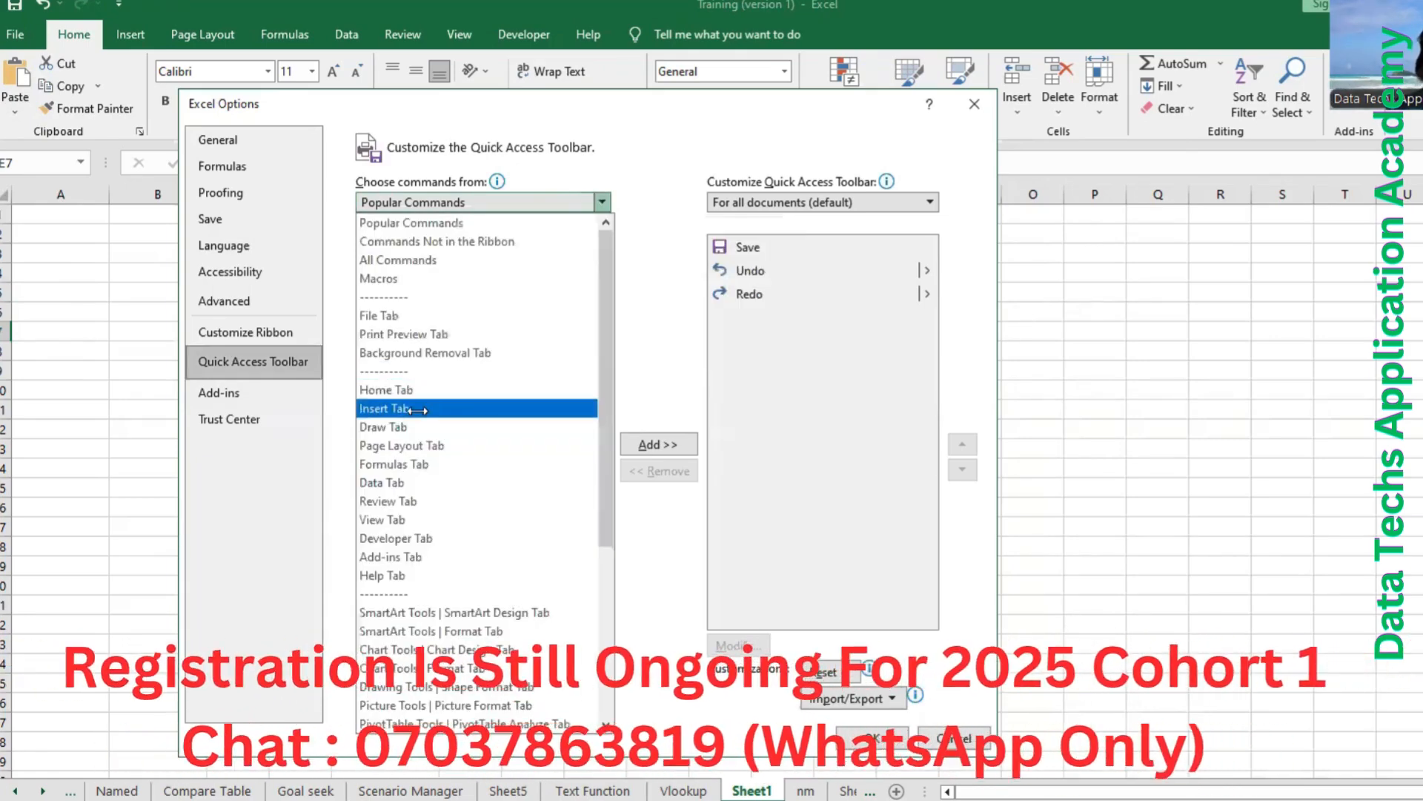
left_click(449, 262)
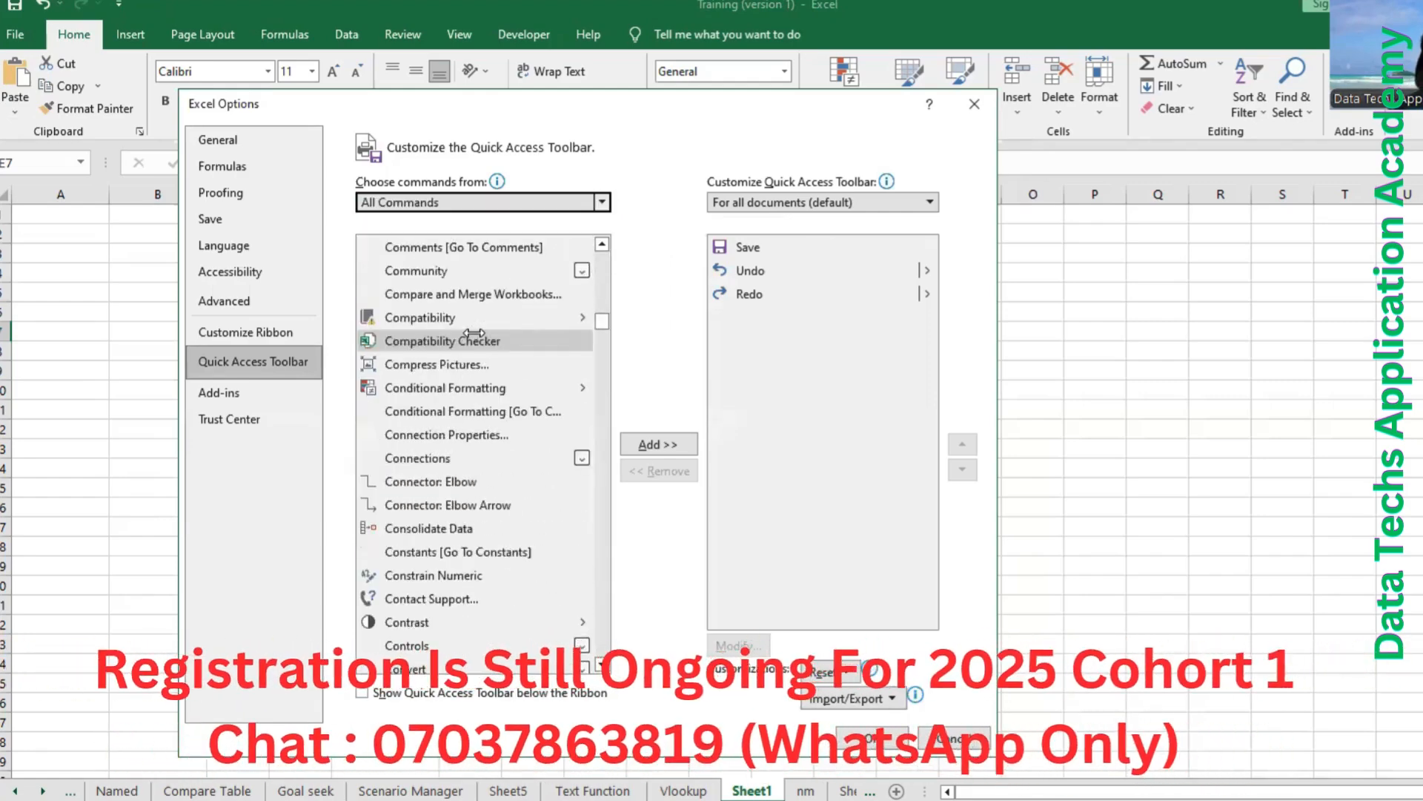
Find the Form... command in the full command list and add it to the Quick Access Toolbar for all documents.
scroll(474, 333, "down", 10)
scroll(474, 333, "down", 20)
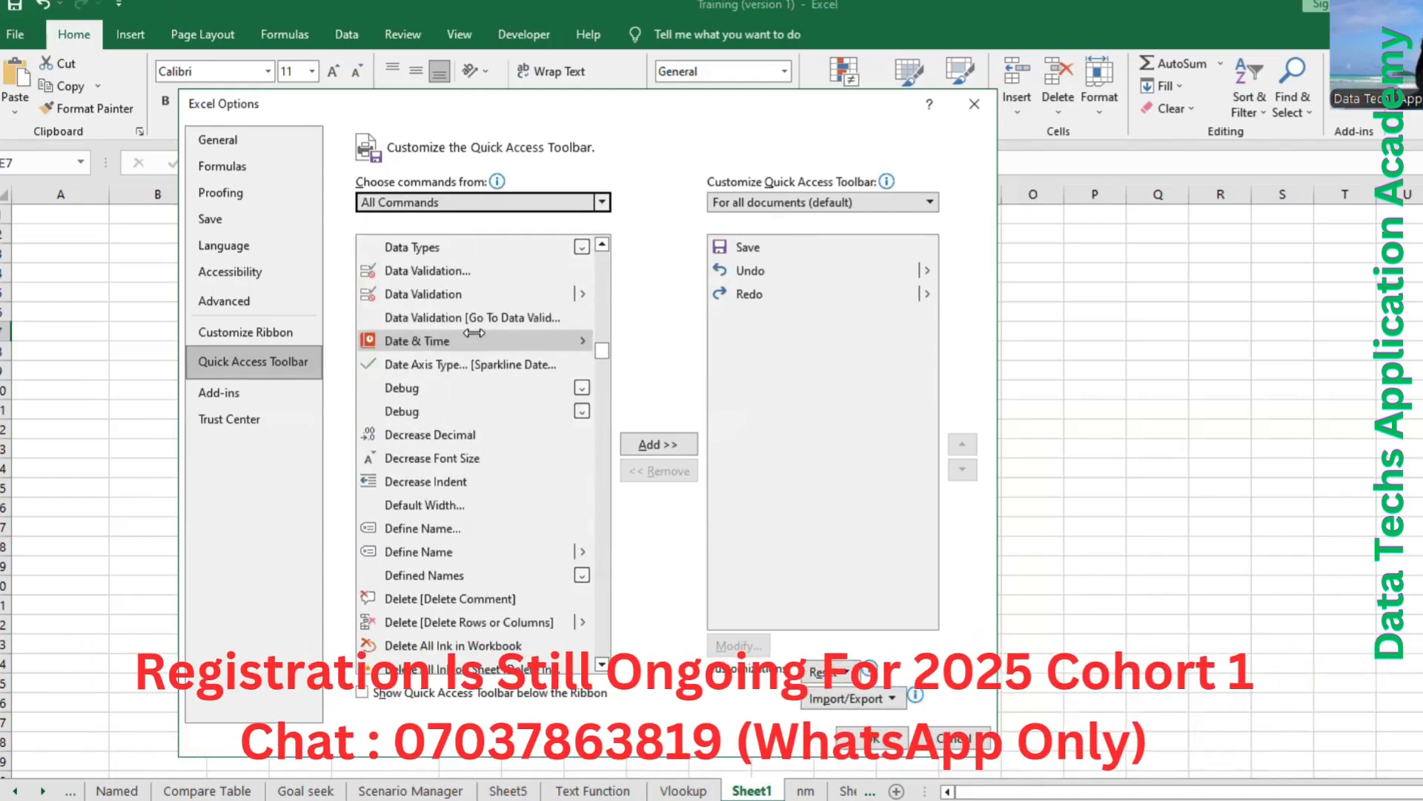
scroll(474, 333, "down", 6)
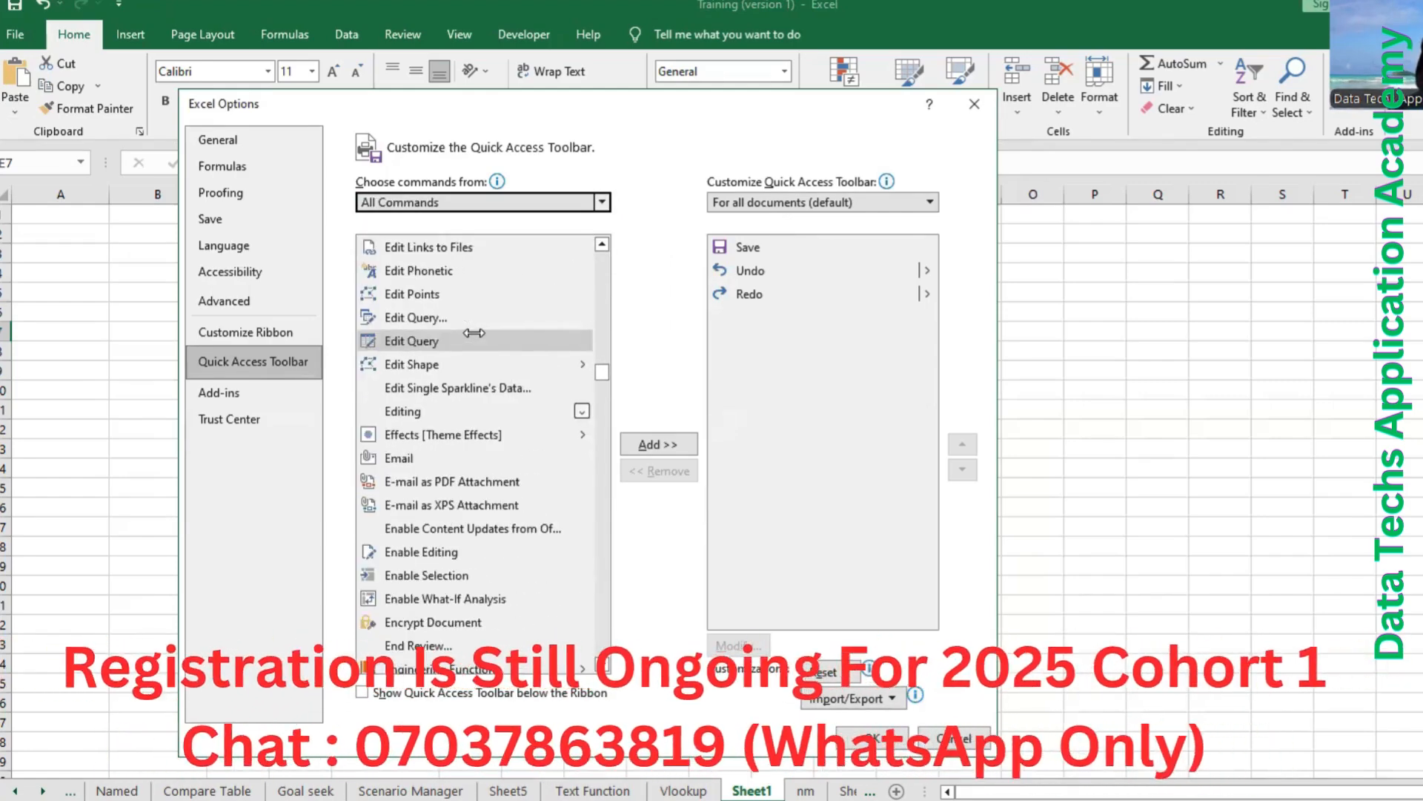
scroll(475, 333, "down", 3)
scroll(472, 333, "down", 12)
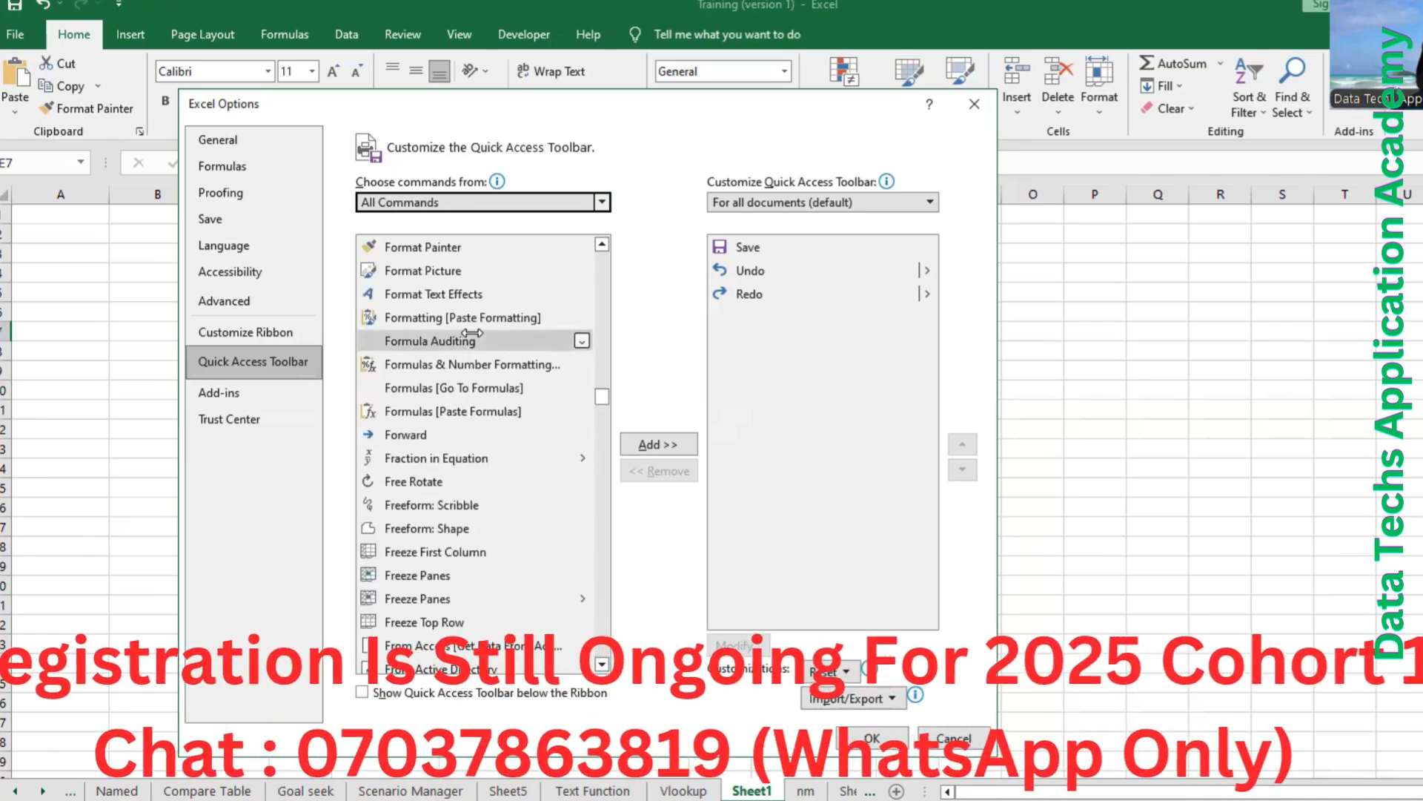
scroll(472, 333, "down", 3)
scroll(472, 333, "down", 10)
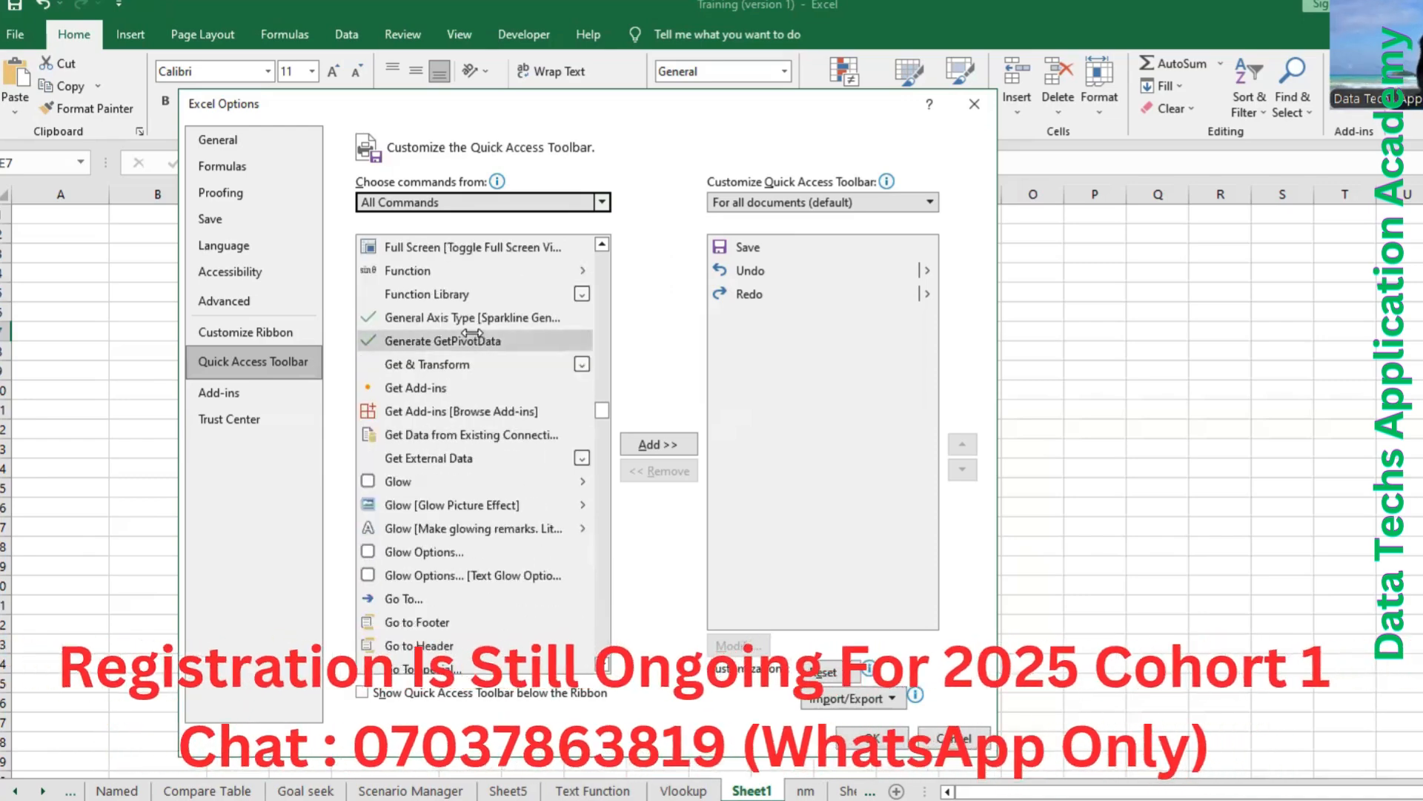
scroll(472, 332, "up", 3)
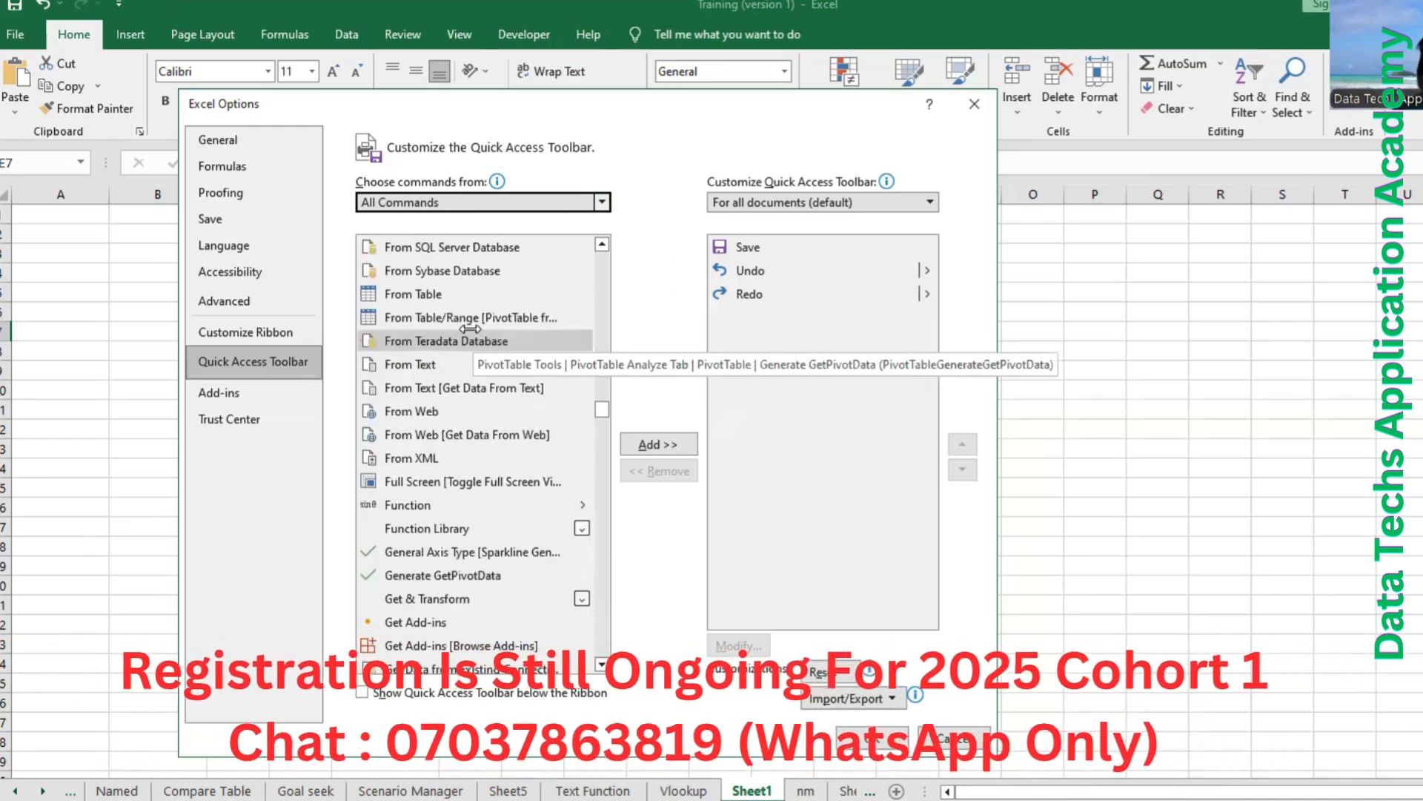
scroll(470, 329, "up", 6)
scroll(460, 326, "up", 3)
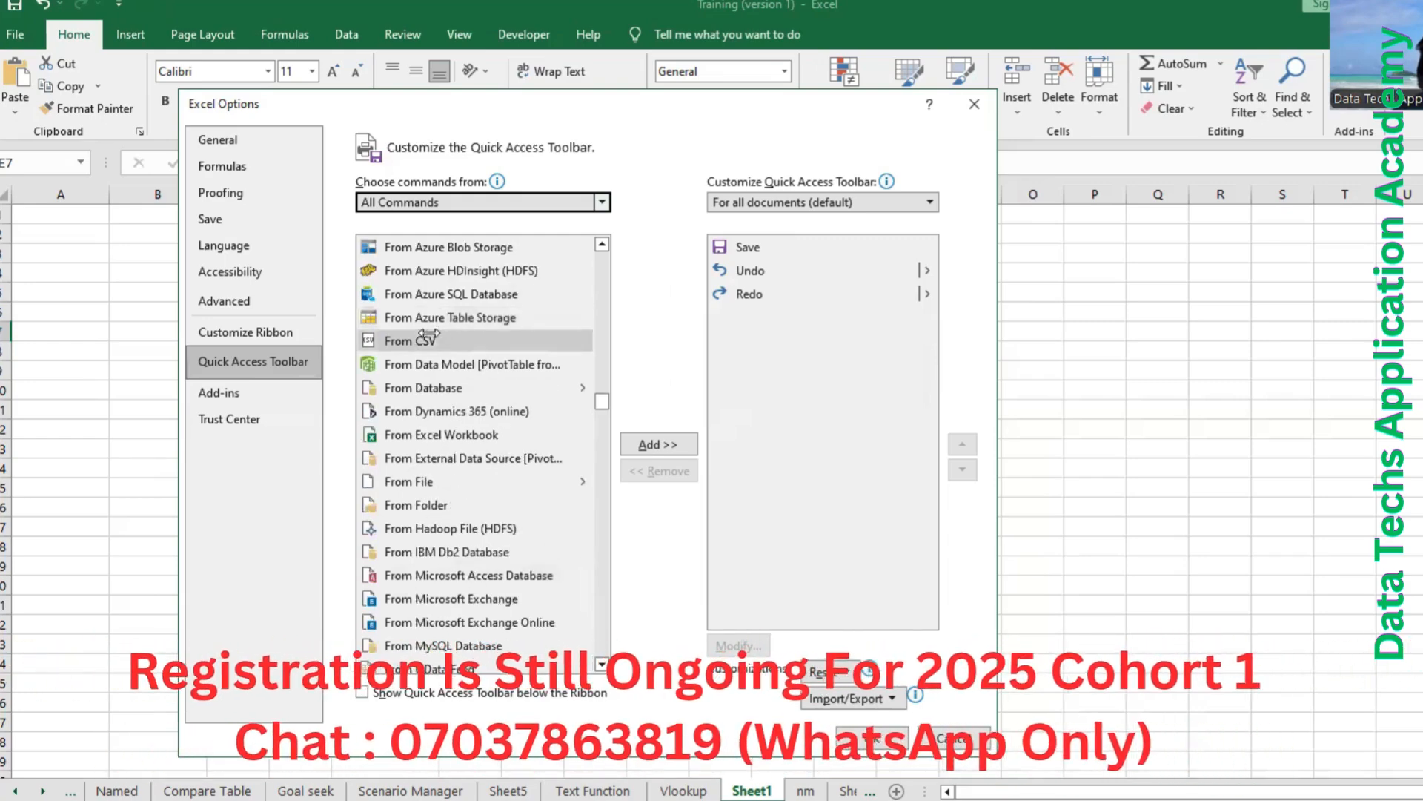
scroll(419, 387, "up", 6)
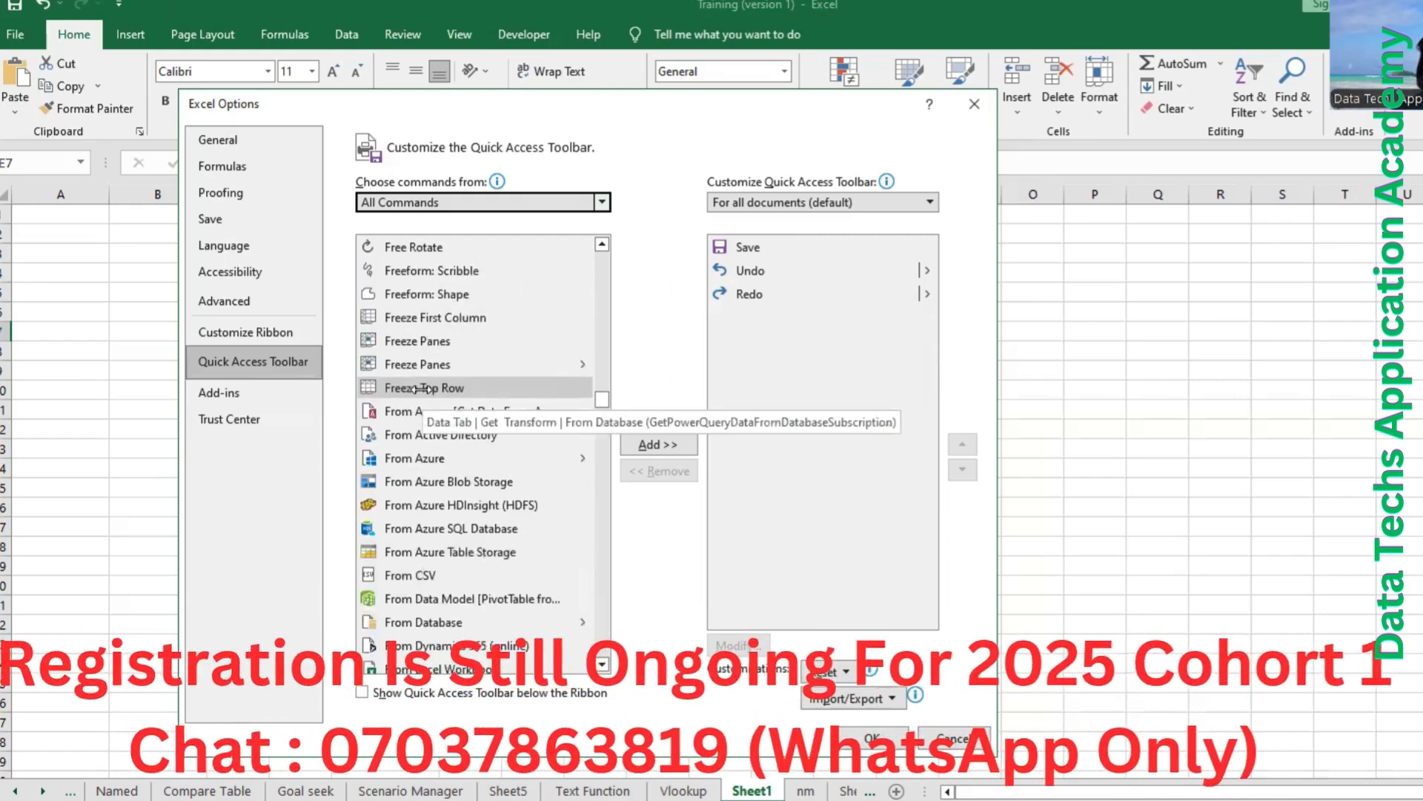
scroll(420, 387, "up", 7)
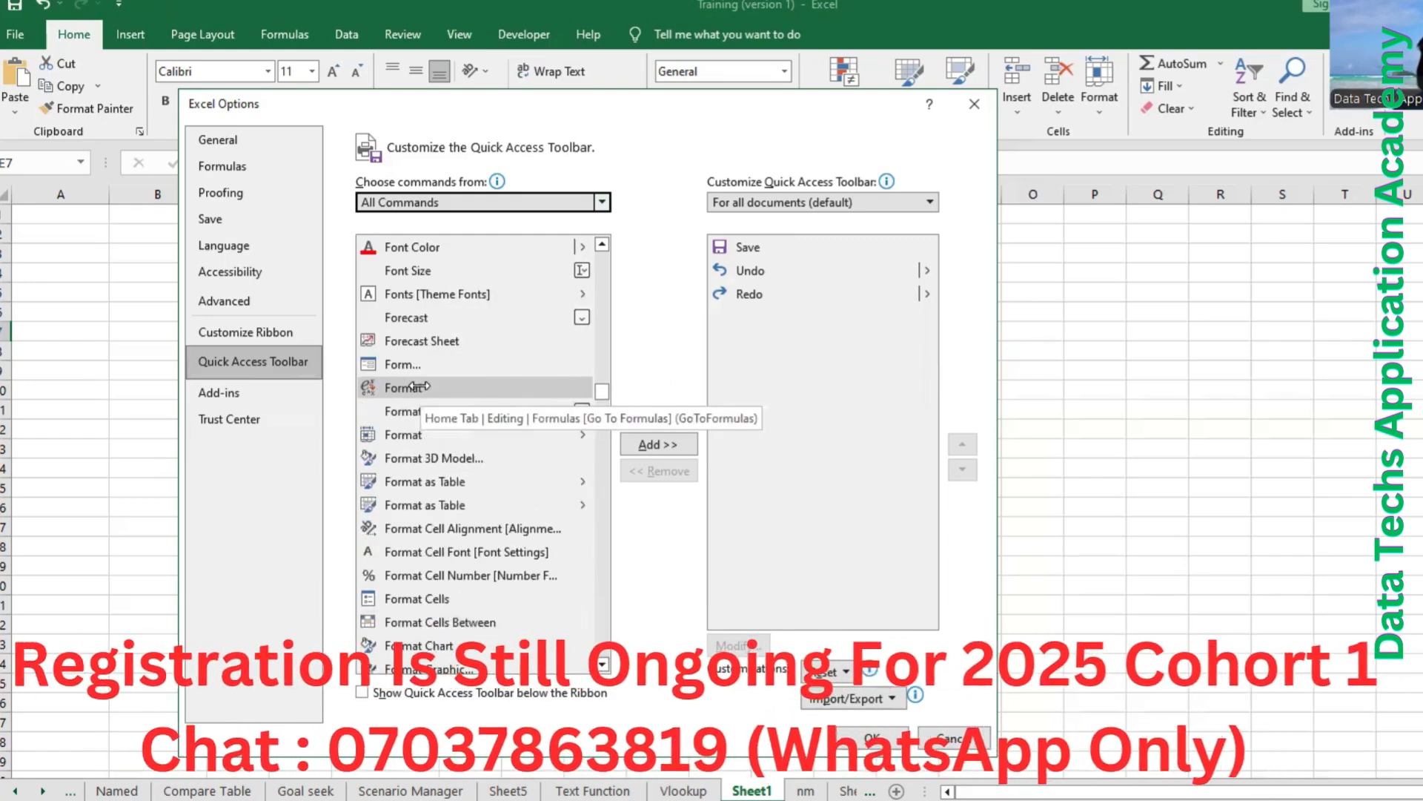
left_click(406, 365)
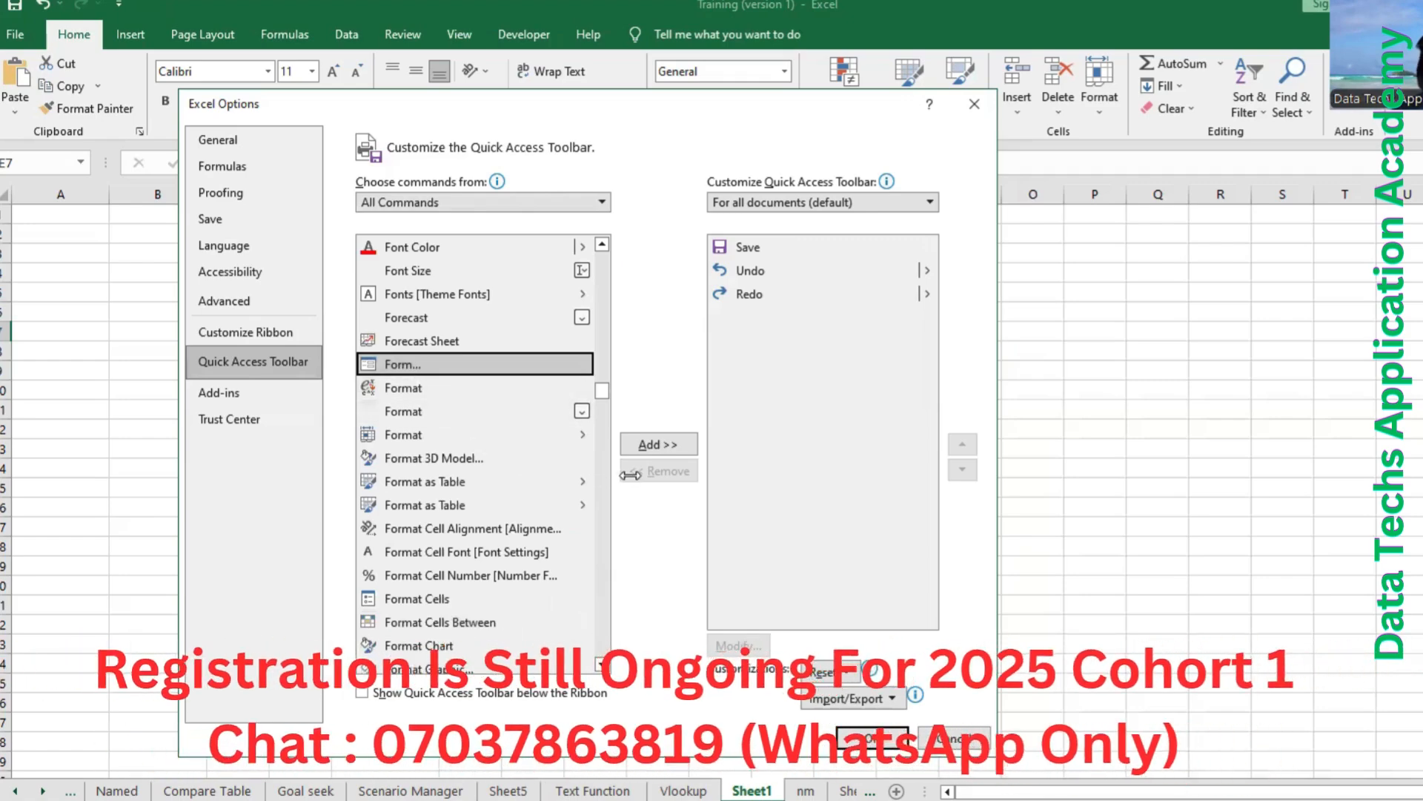
left_click(653, 443)
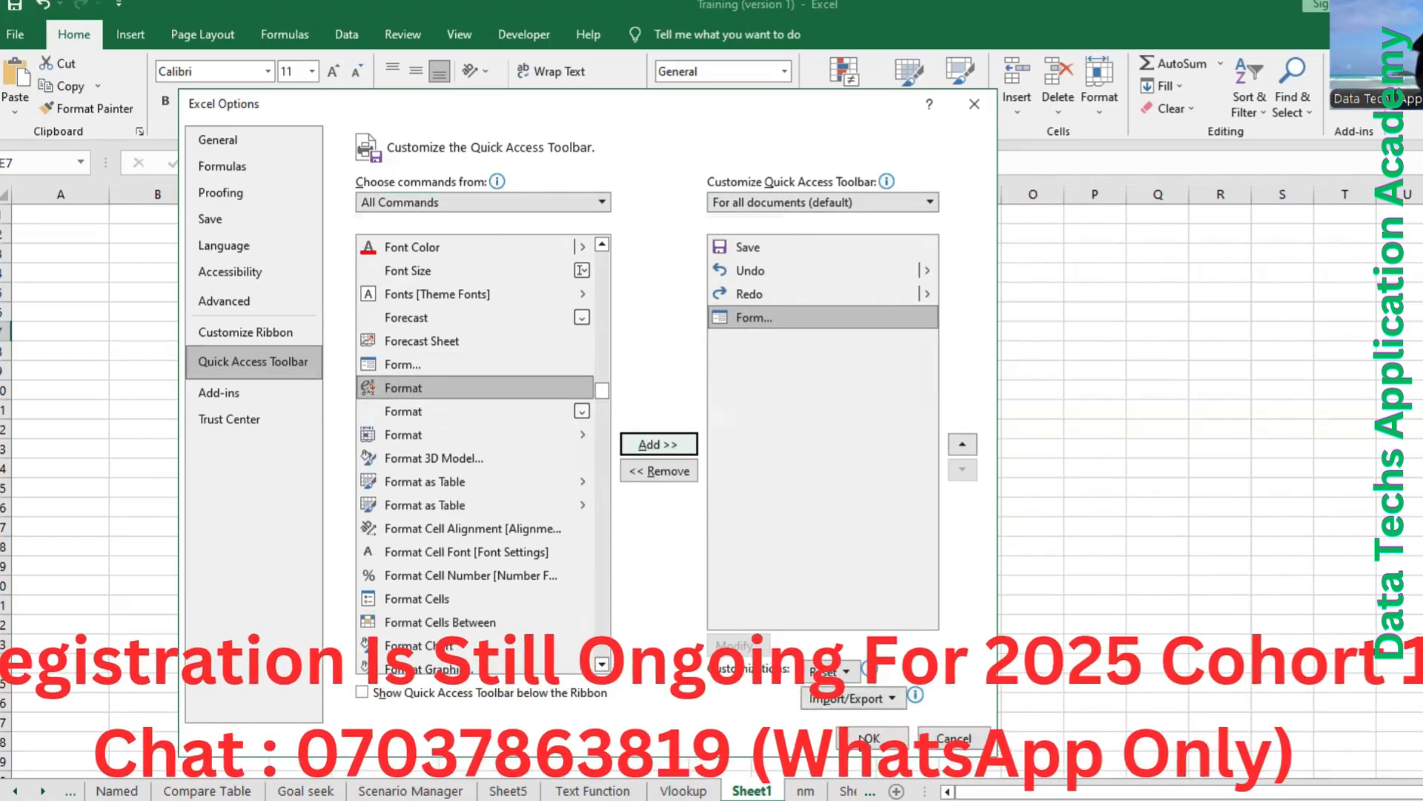
left_click(872, 738)
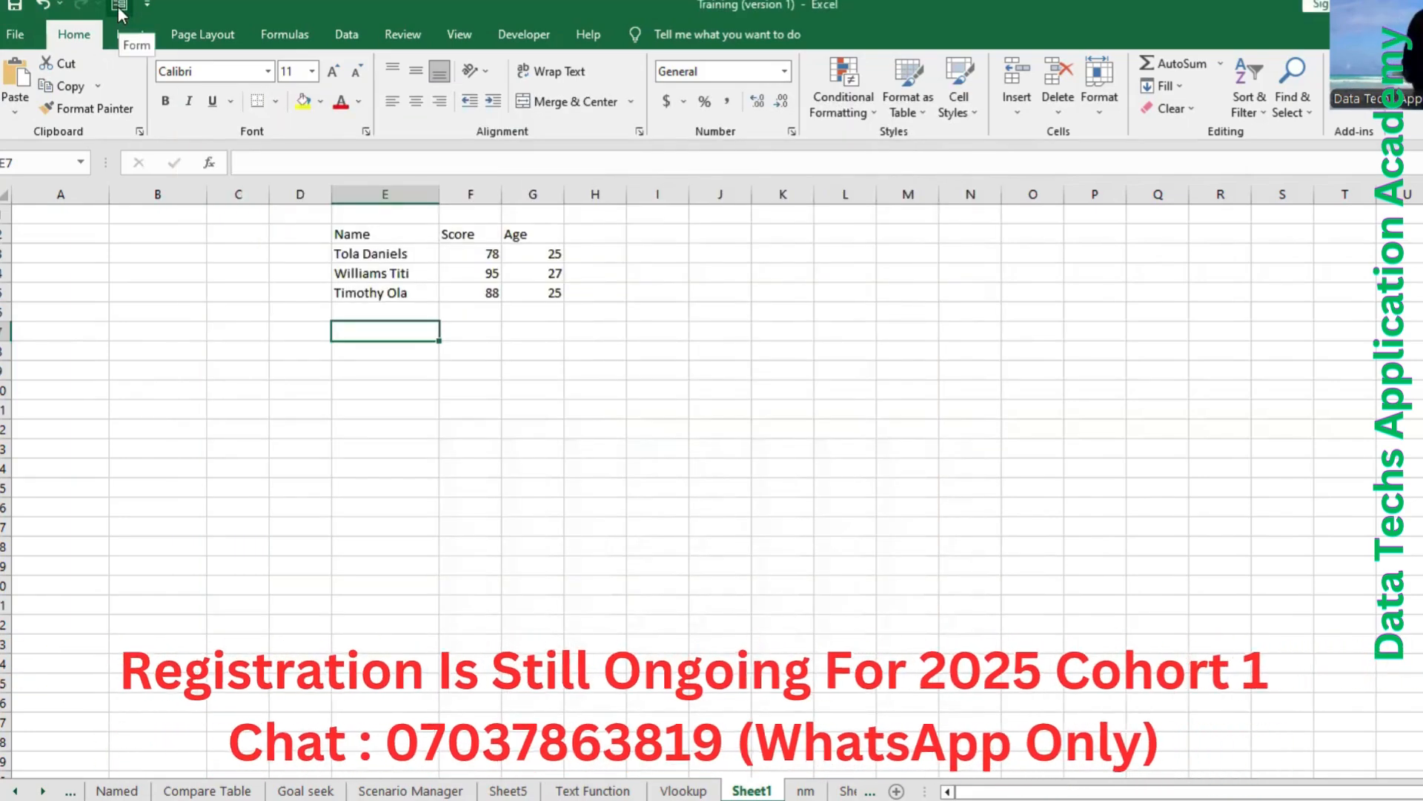
Clear the three records below the headers in E3:G5, keeping the Name, Score and Age headers.
left_click(362, 258)
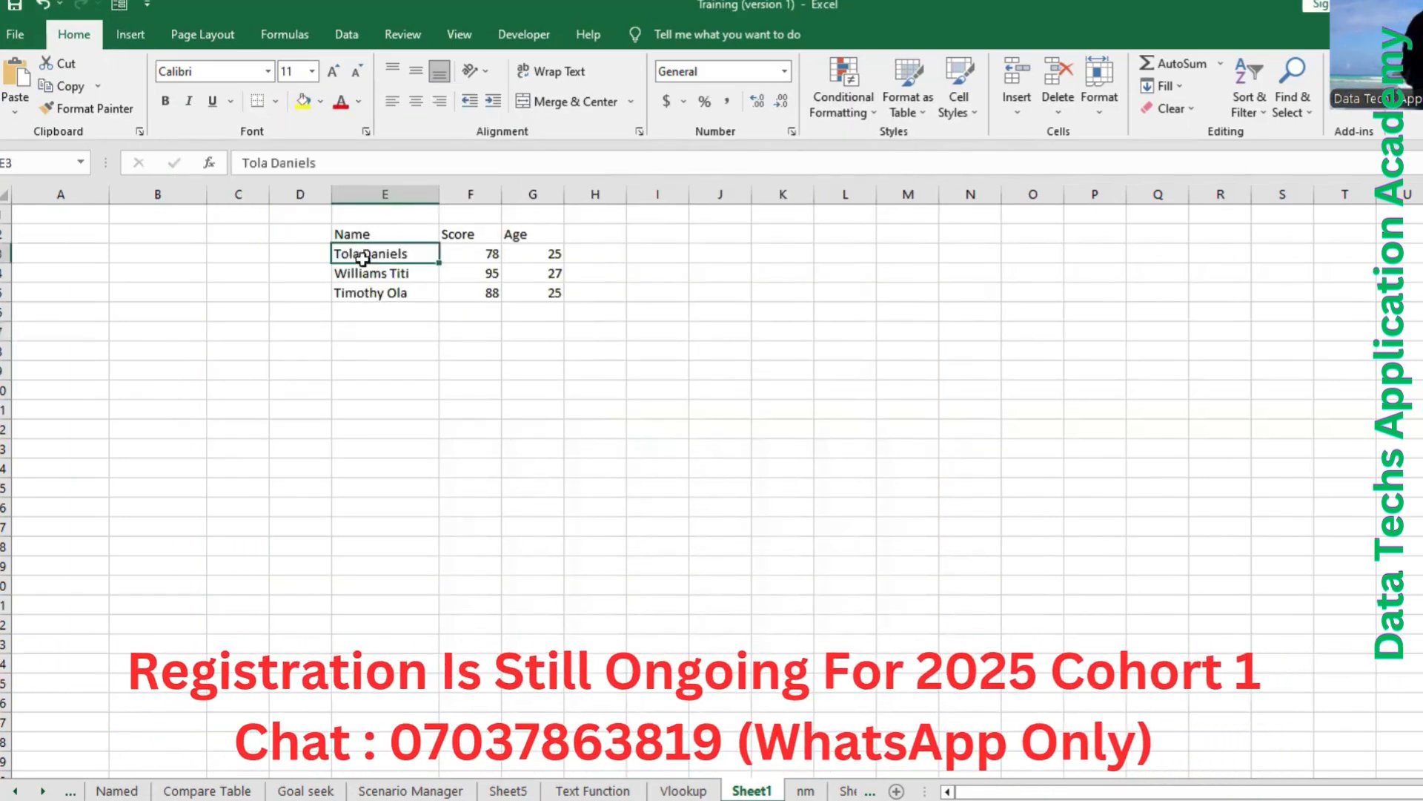
left_click_drag(363, 258, 556, 289)
key("Delete")
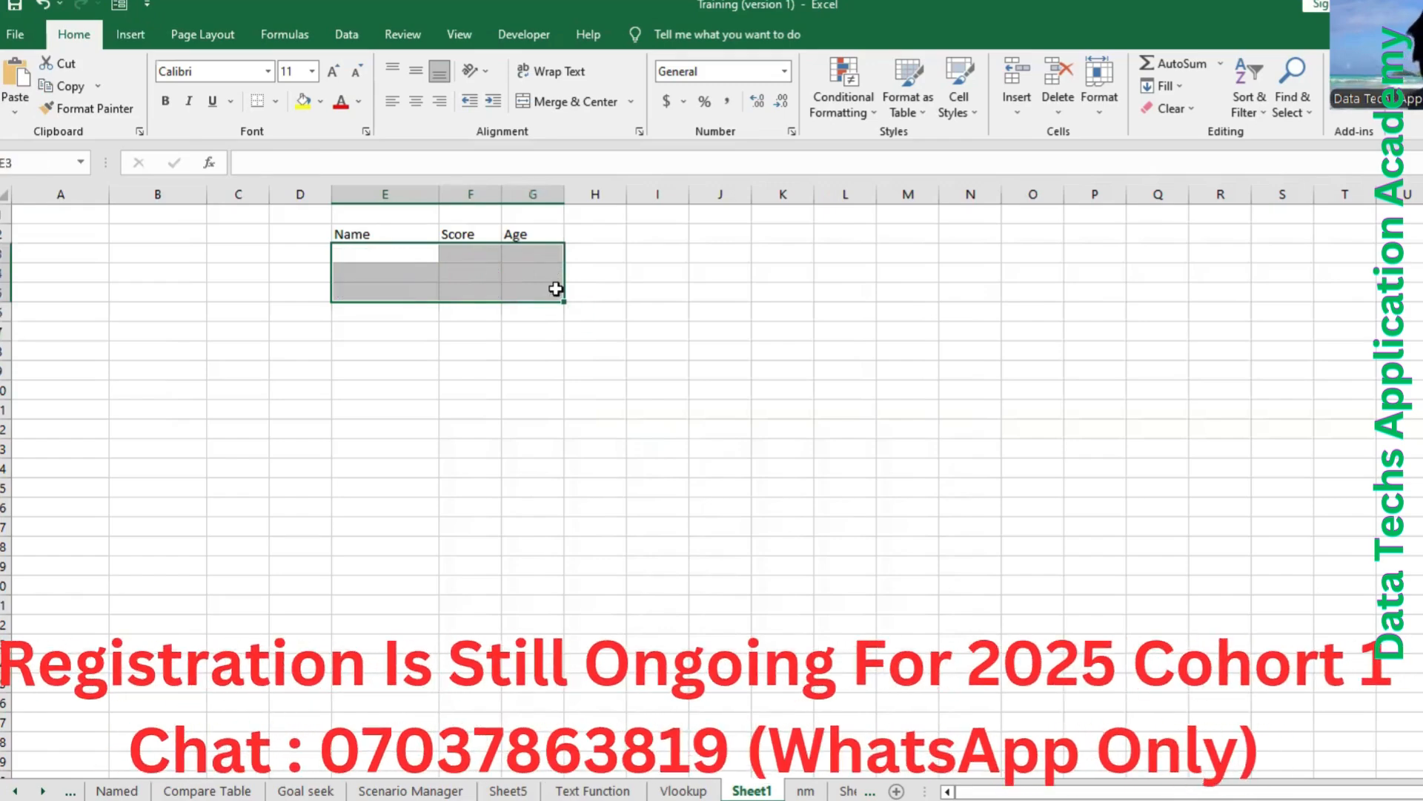
left_click(385, 292)
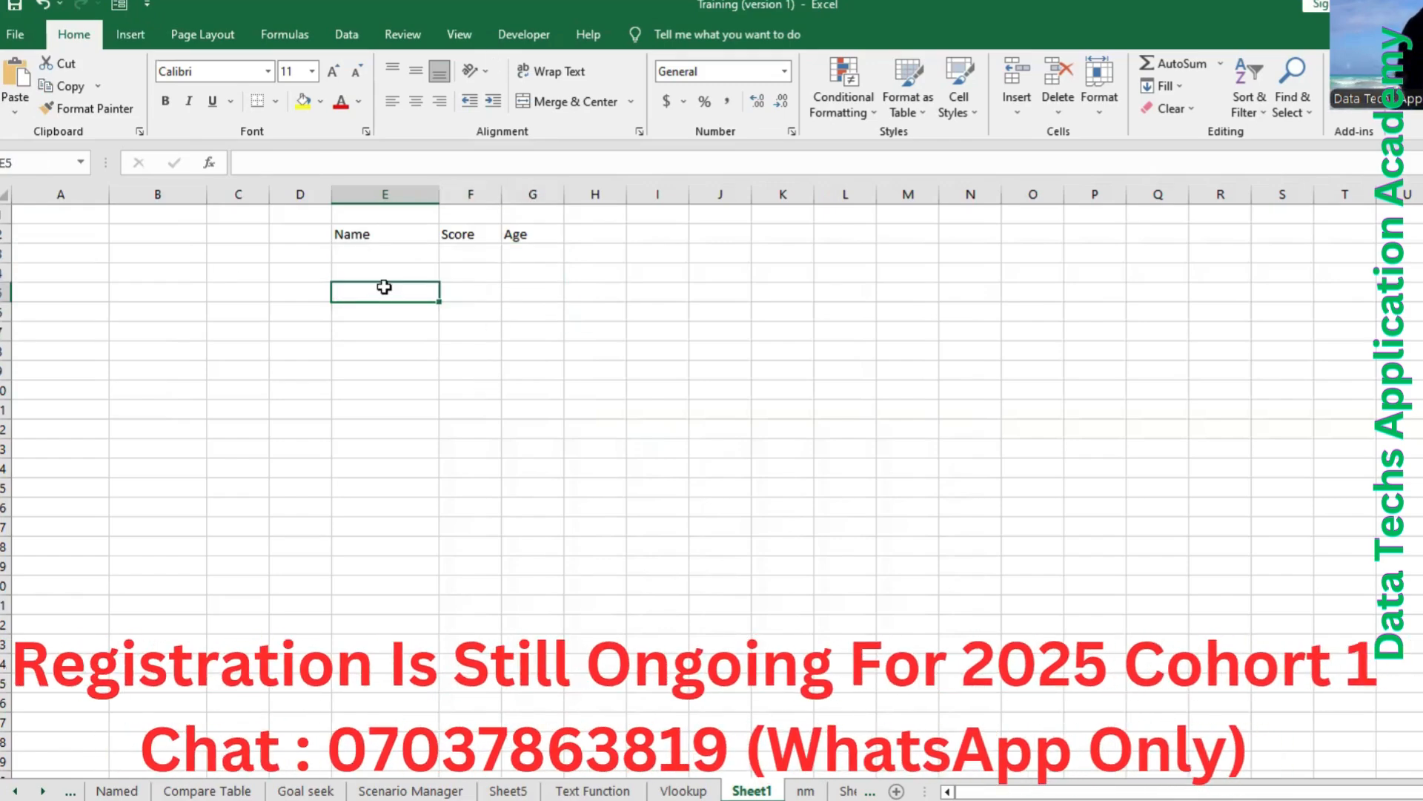
Open the data entry form for the headers in E2:G2, using the first row as labels, and move it below the table.
left_click_drag(361, 241, 520, 233)
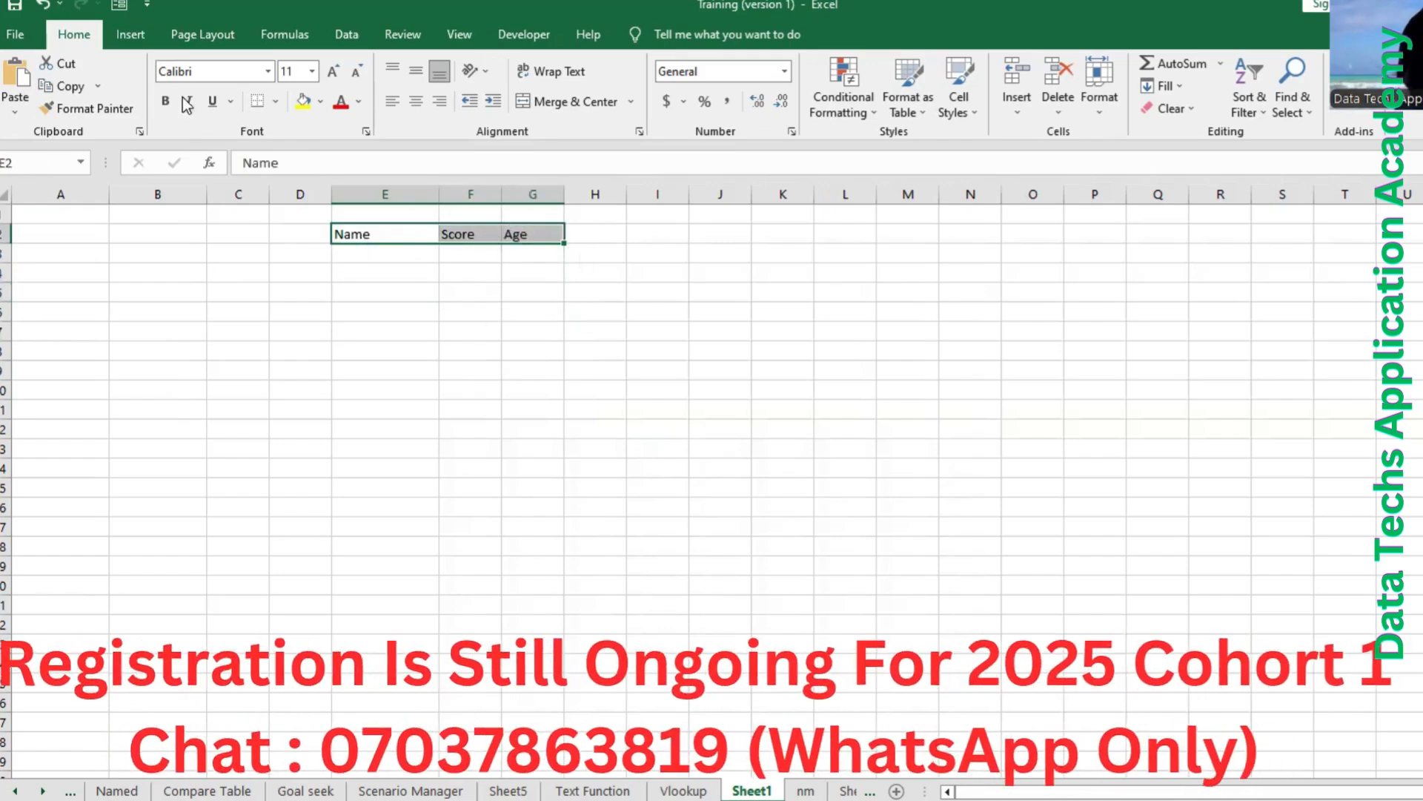
left_click(119, 5)
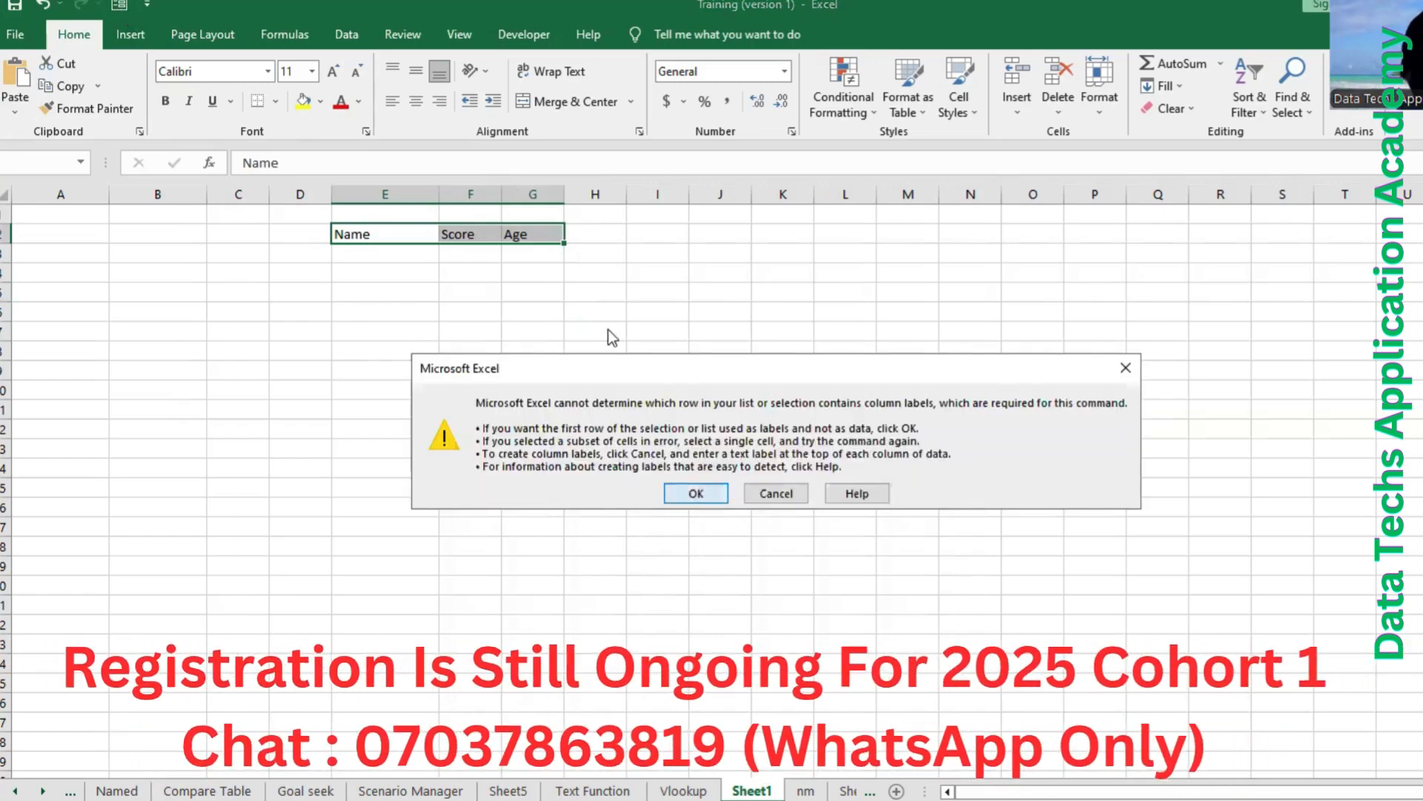
key("Return")
left_click_drag(610, 249, 628, 349)
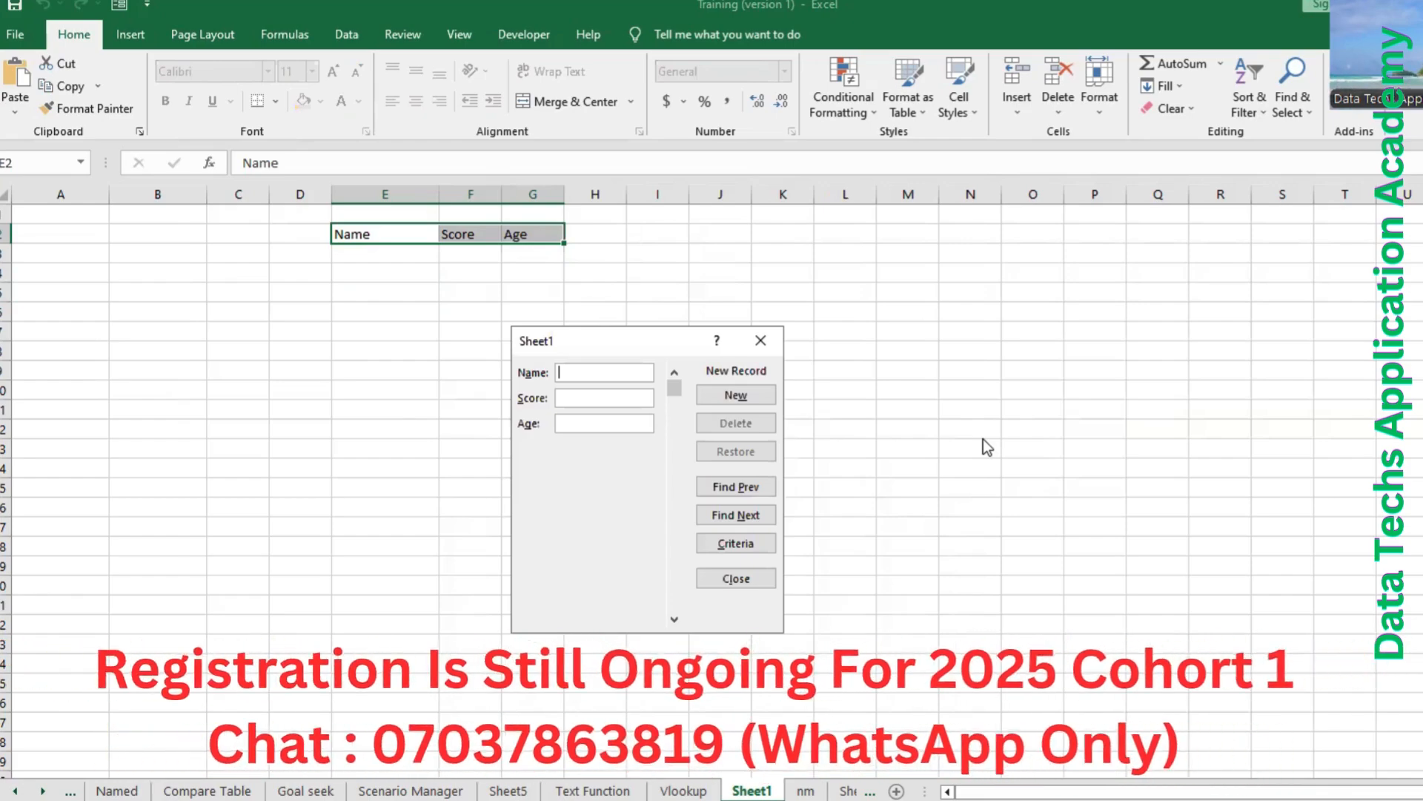
Add the first record through the data form with the person's full name, score 90 and age 23.
type("Daniels")
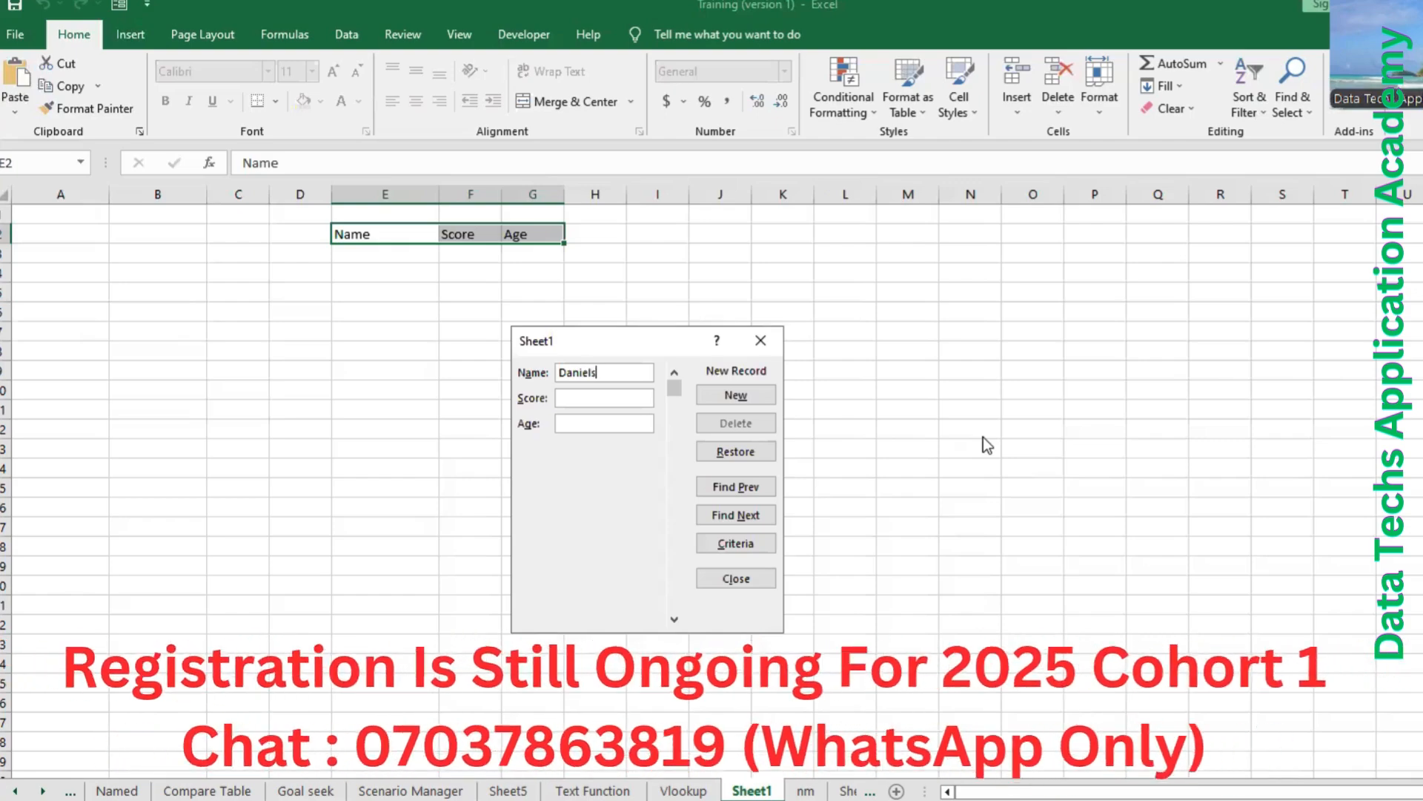
type(" Ola")
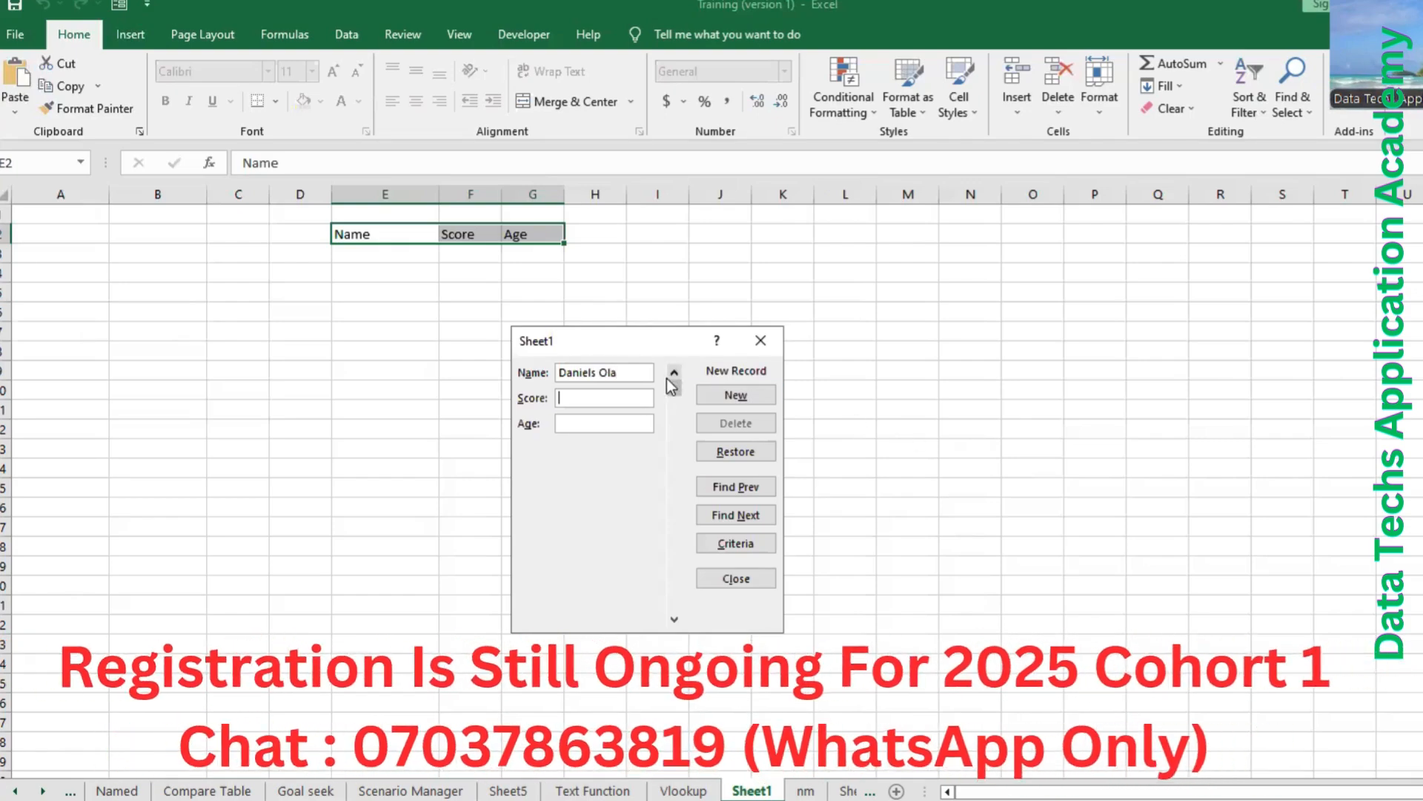
key("Tab")
type("90")
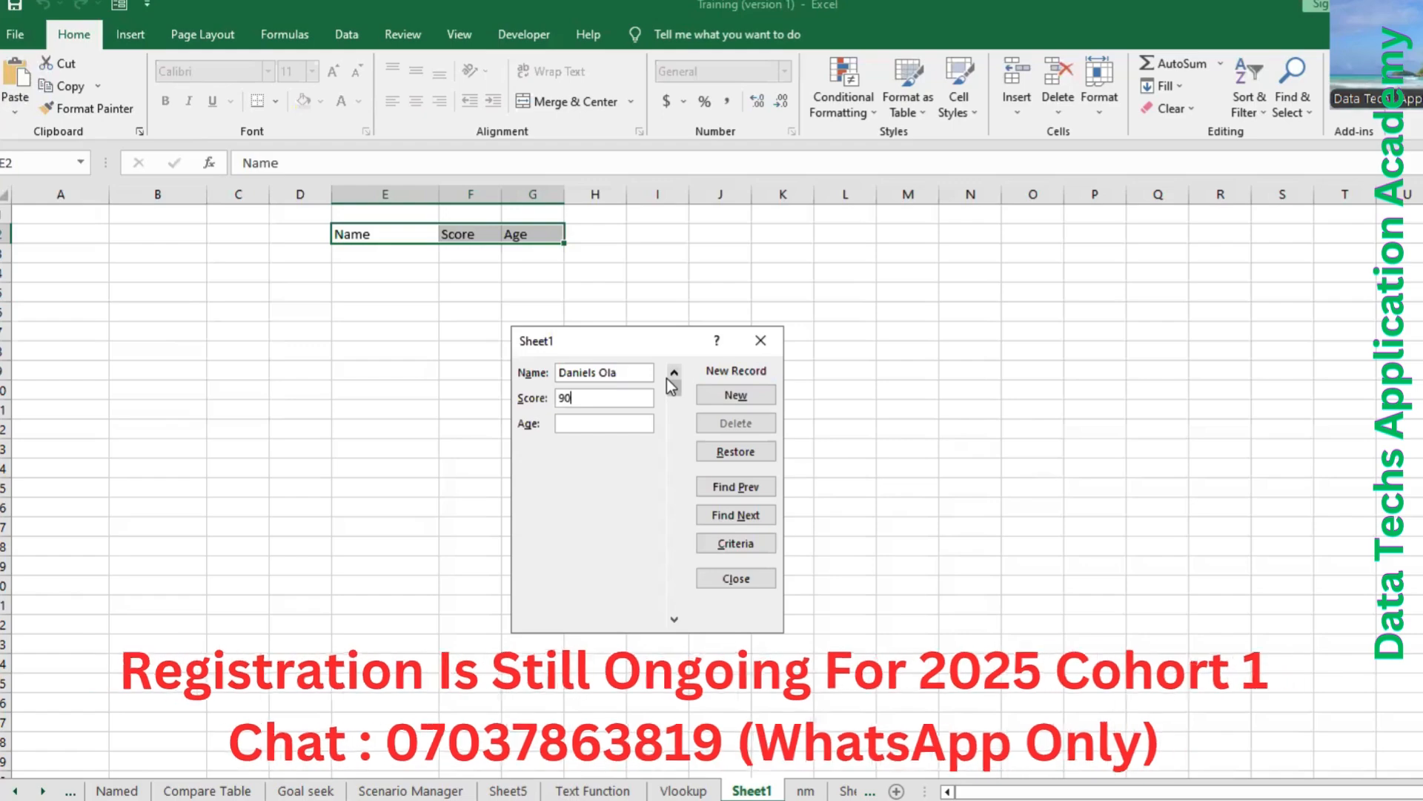
key("Tab")
type("23")
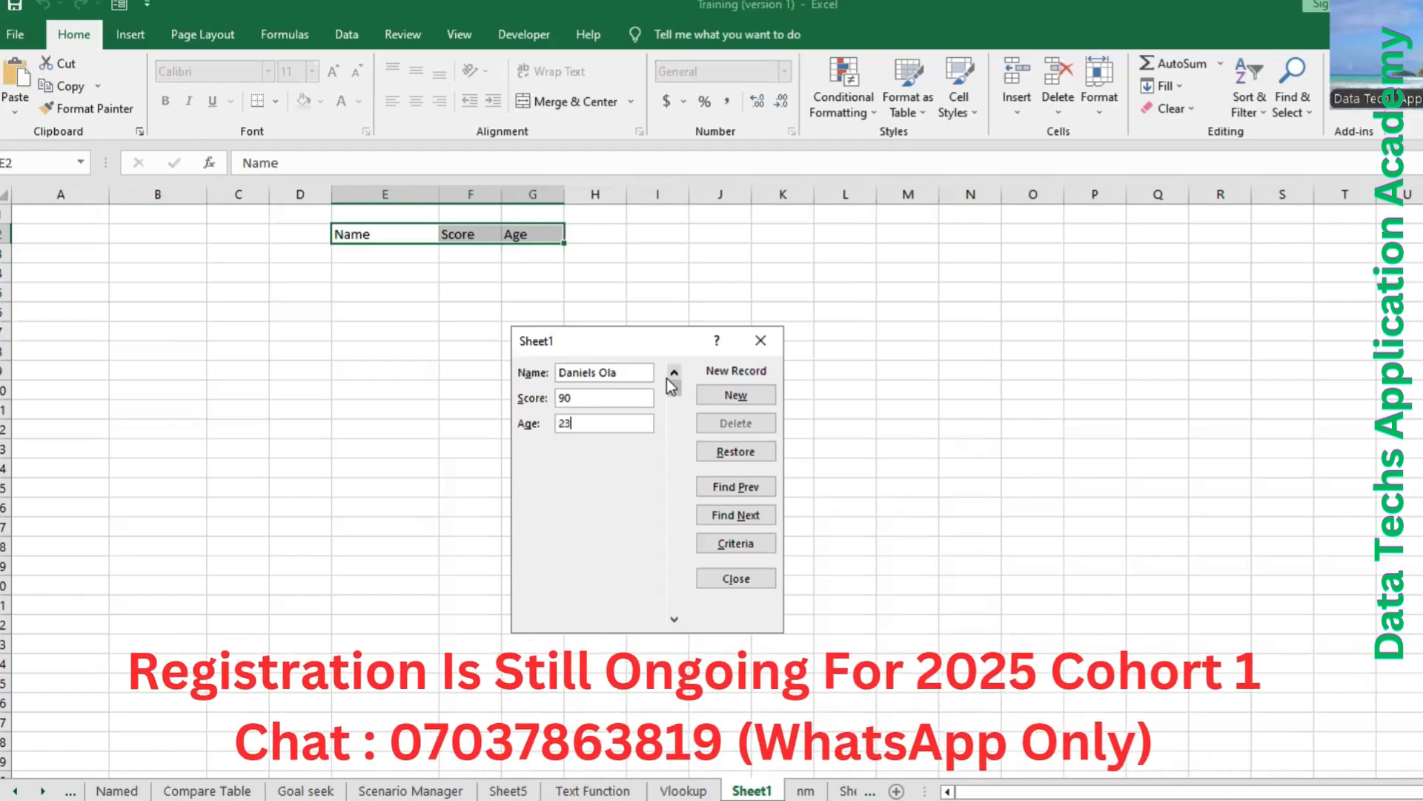
key("Return")
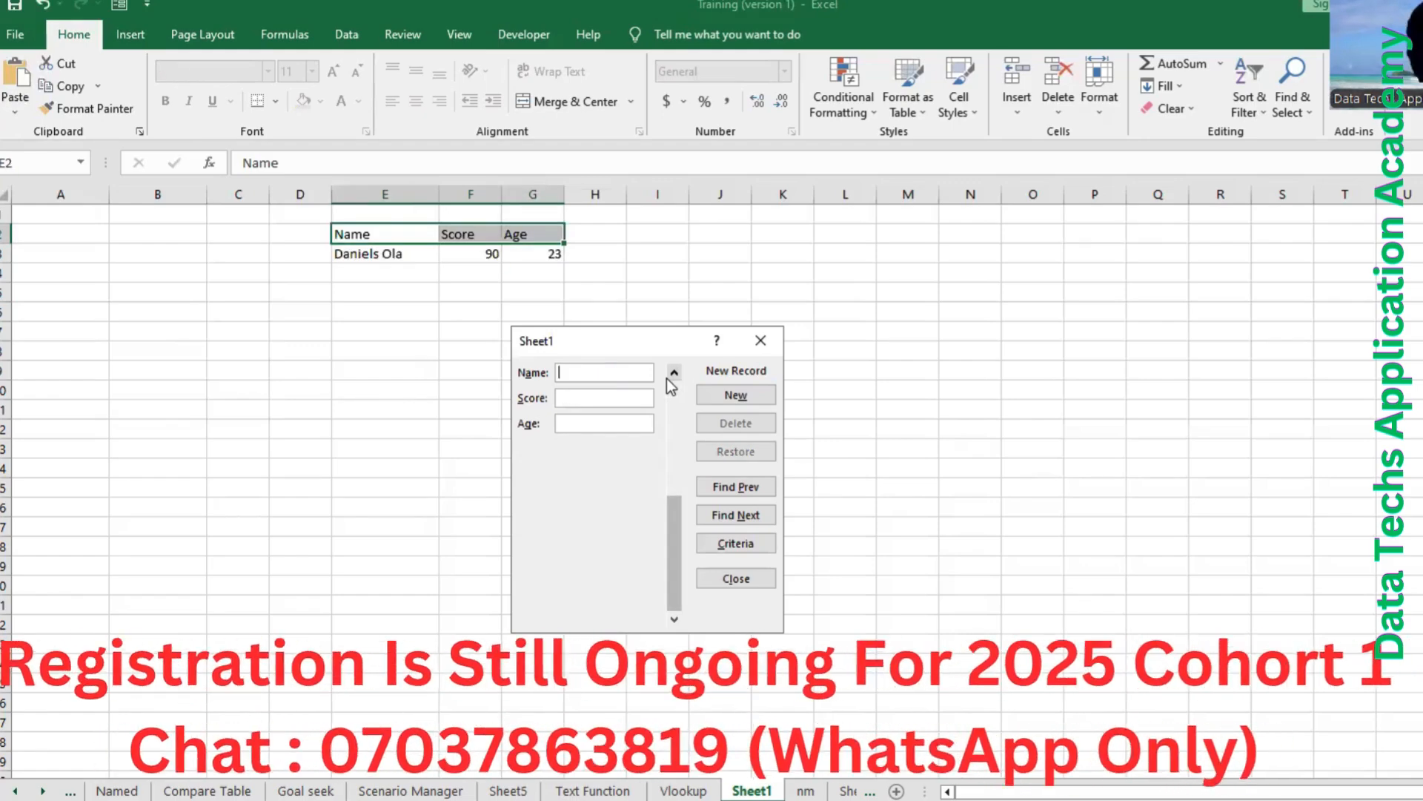
Add the second record through the data form with the person's full name, score 76 and age 31.
type("Willi")
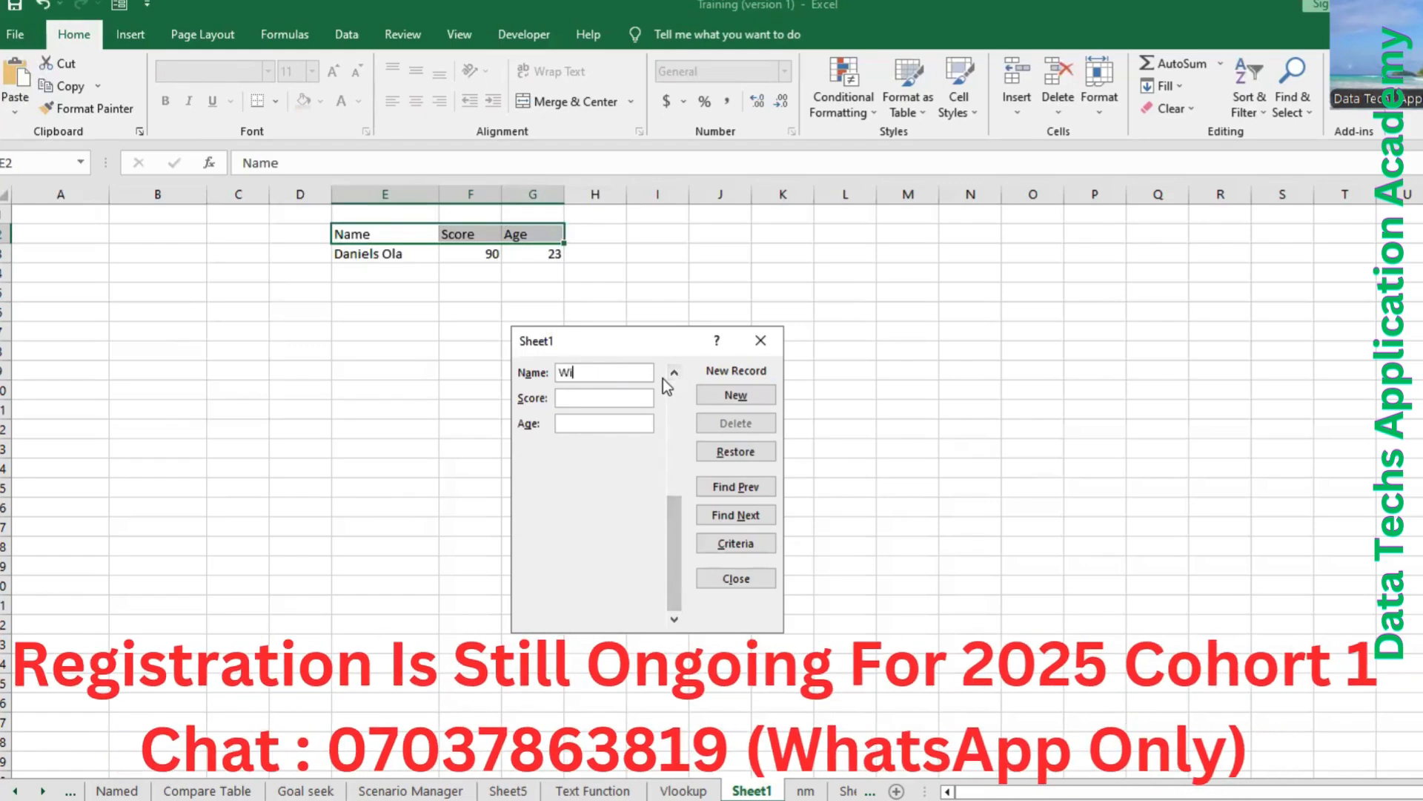
type("s")
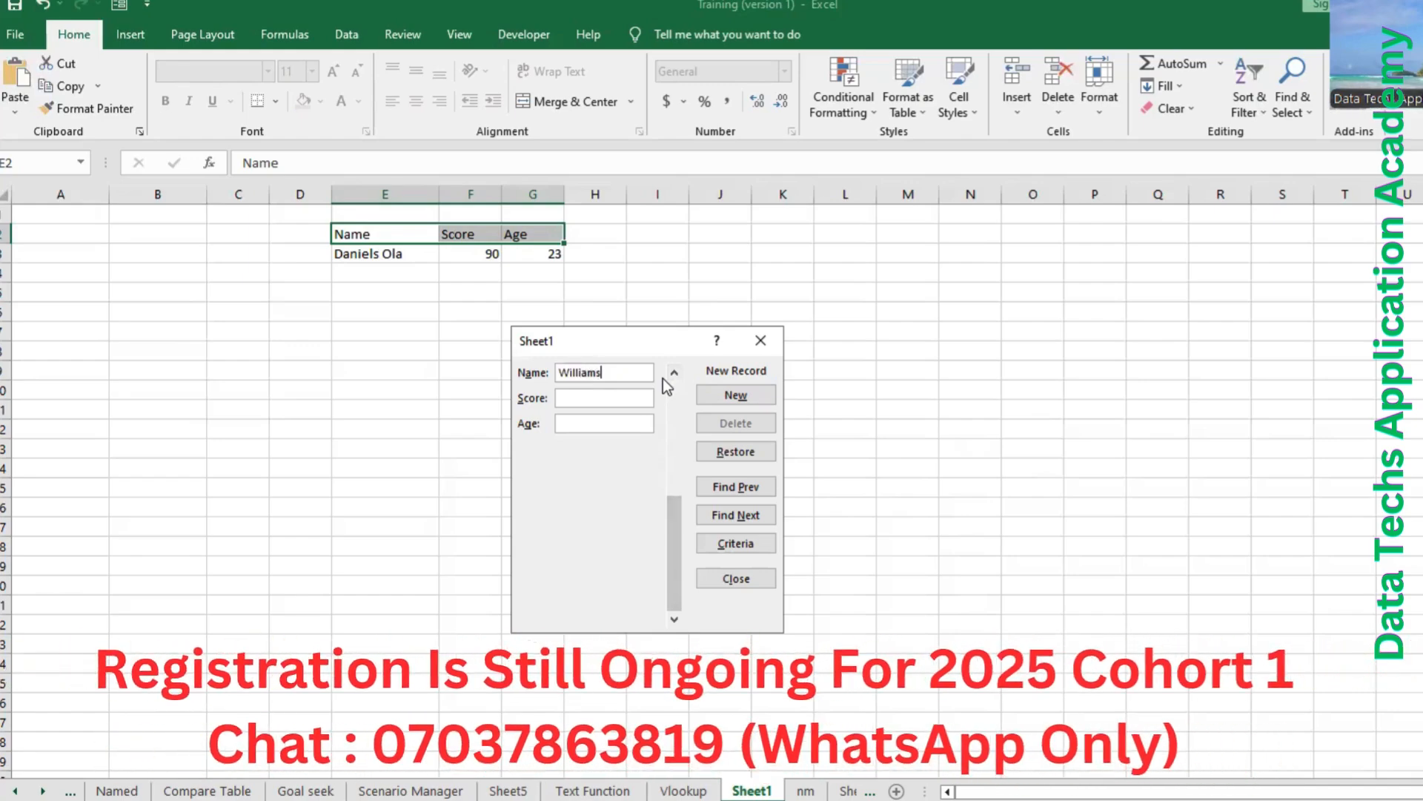
type(" T")
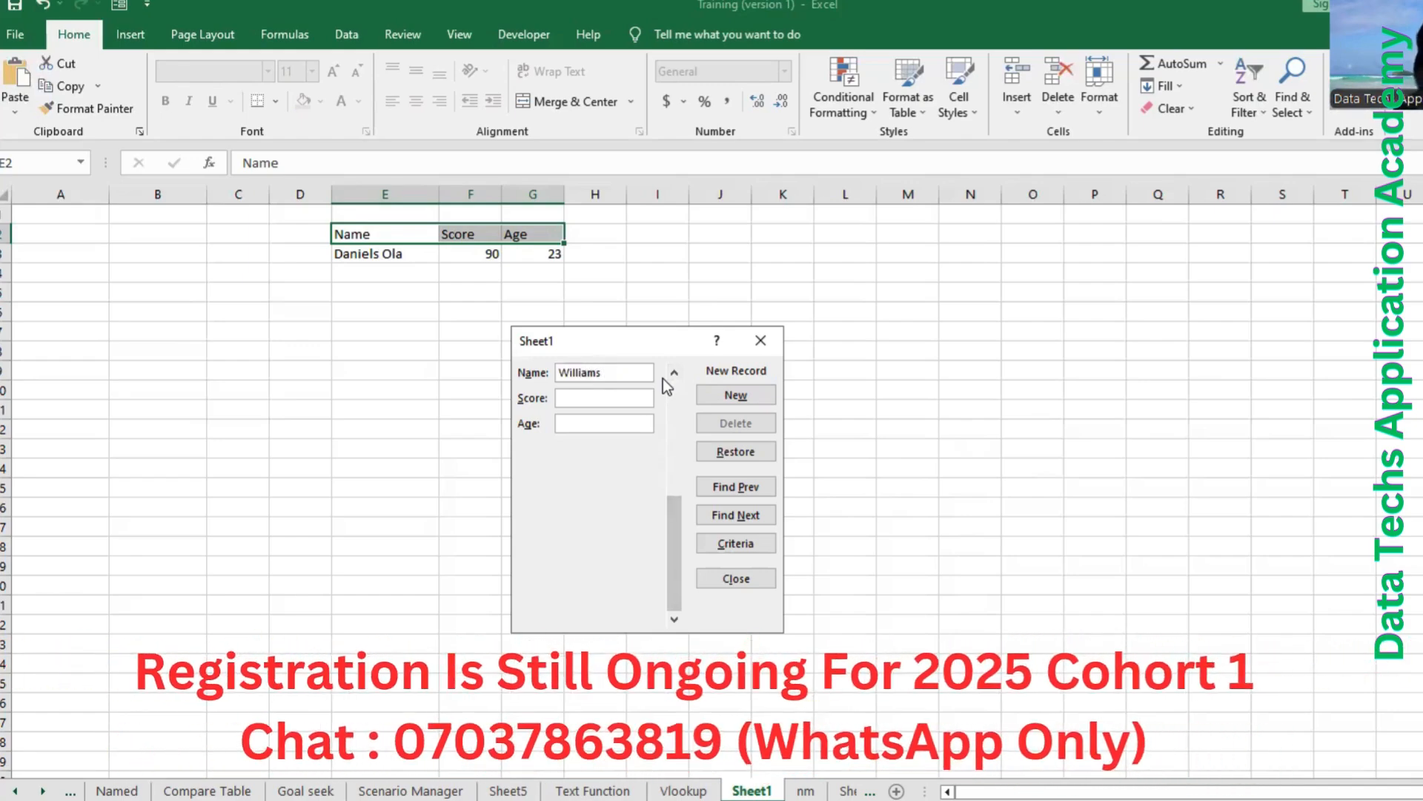
type("iti")
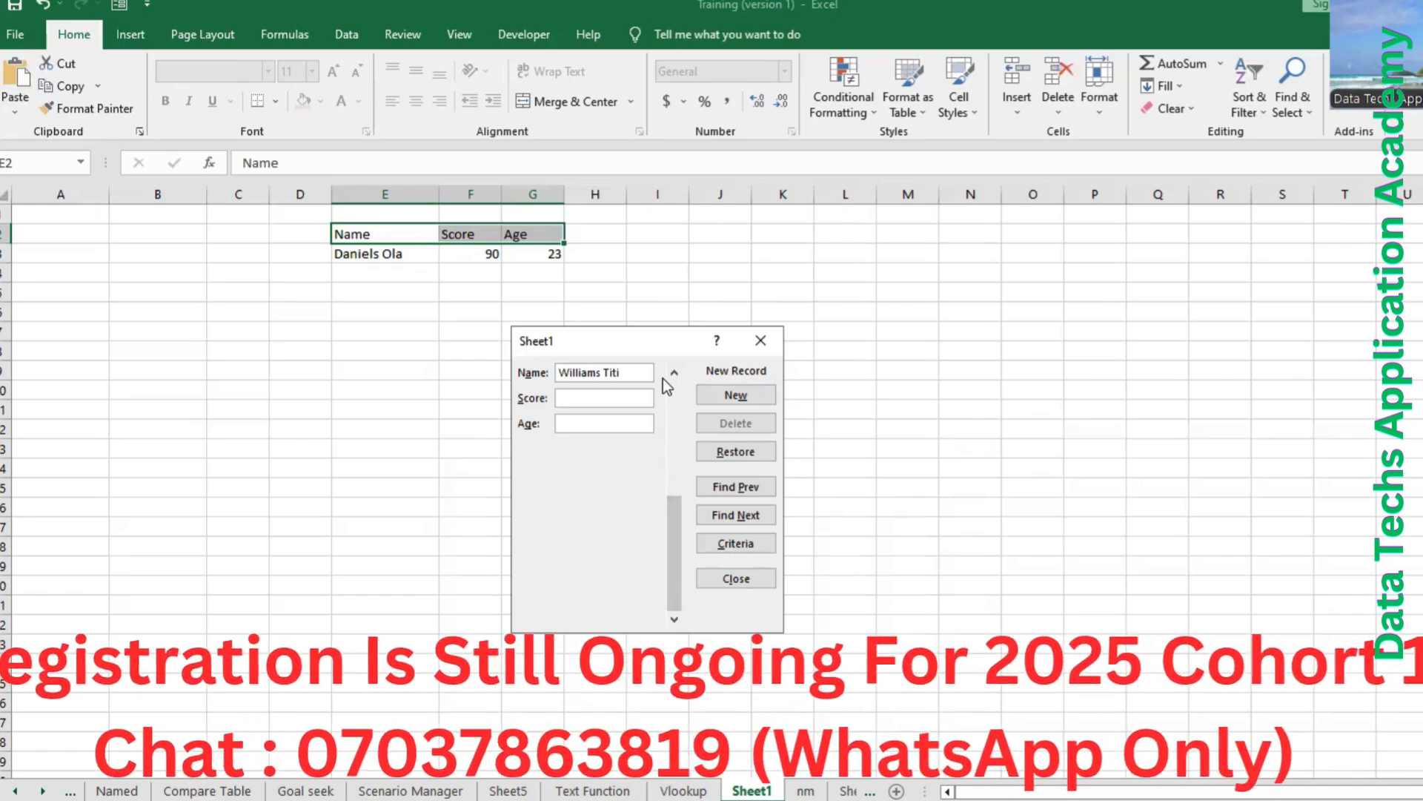
type("76")
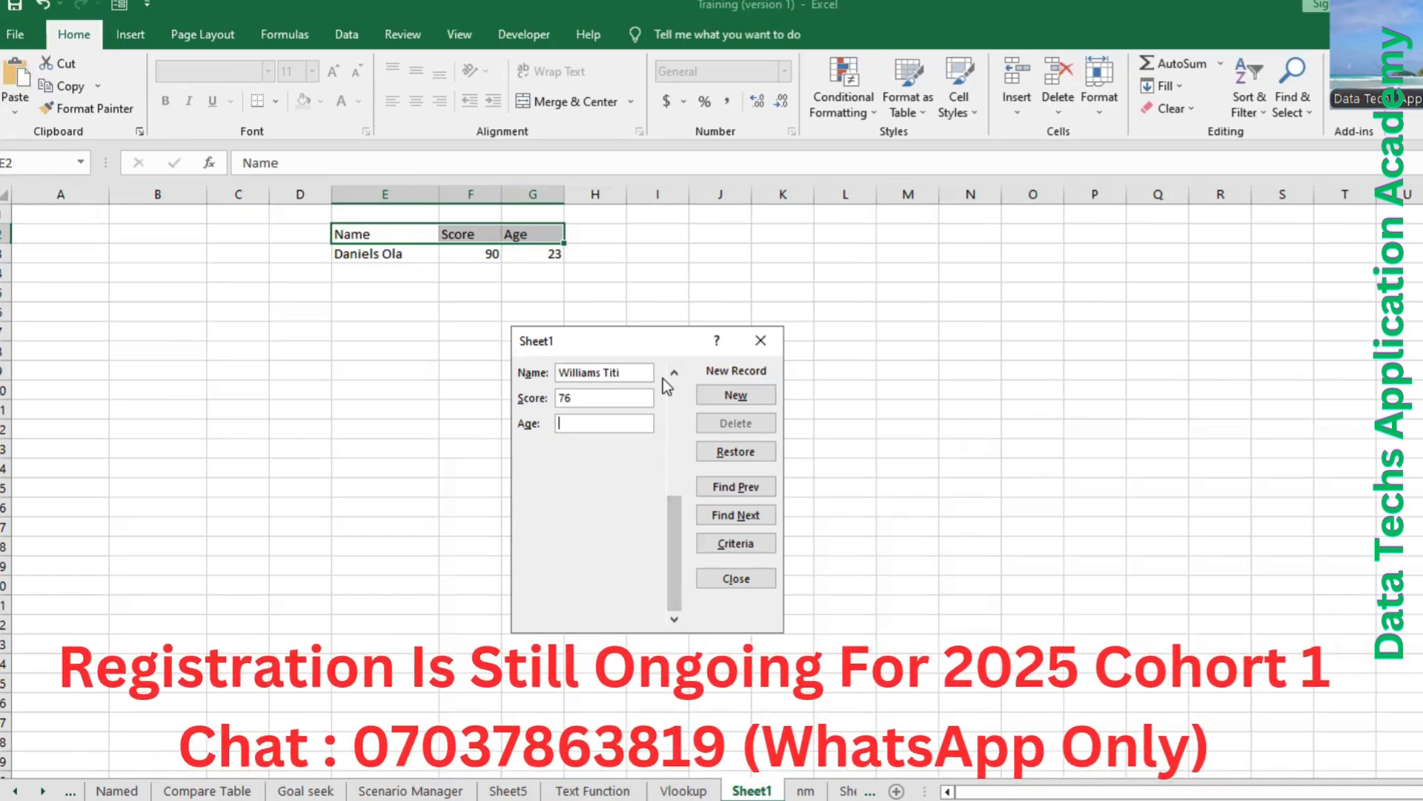
key("Tab")
type("31")
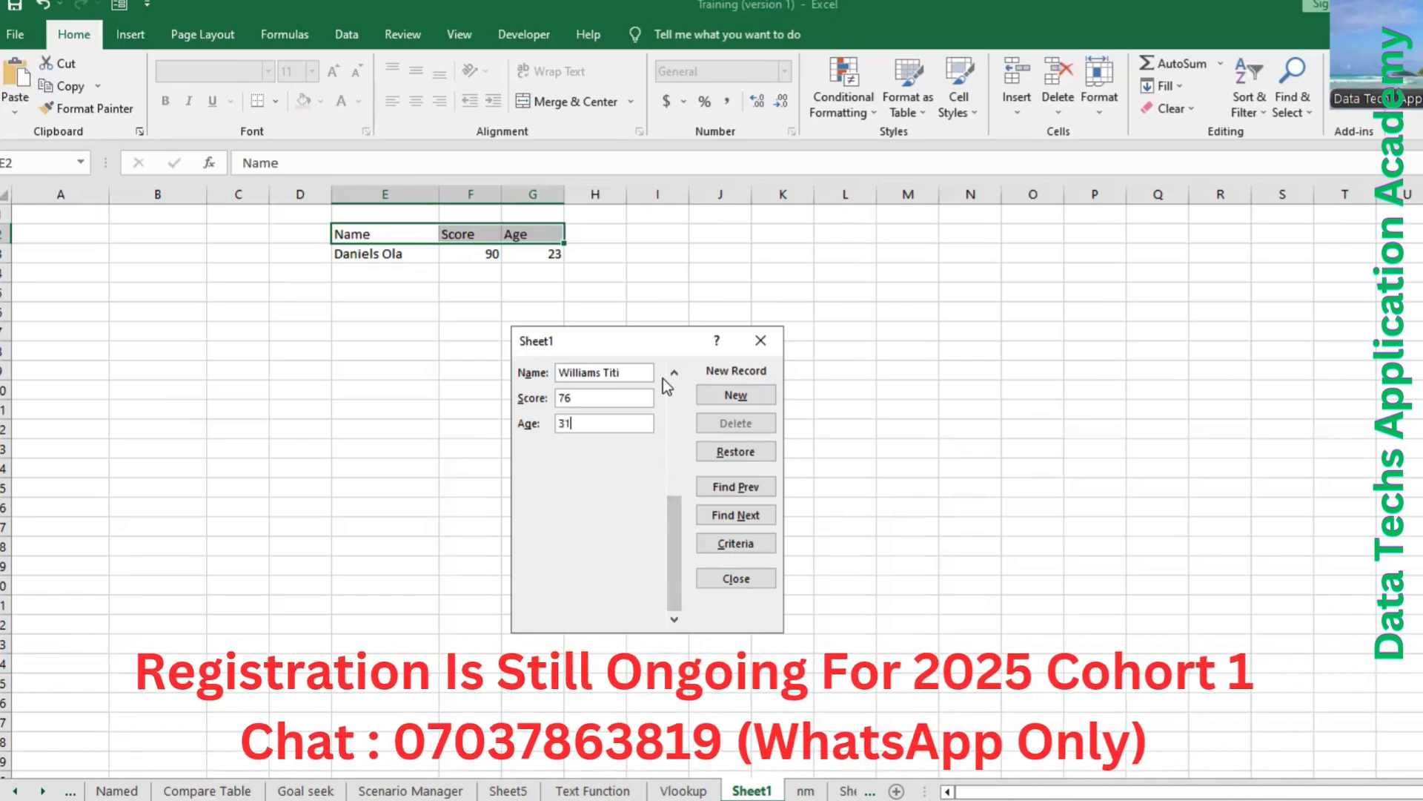
key("Return")
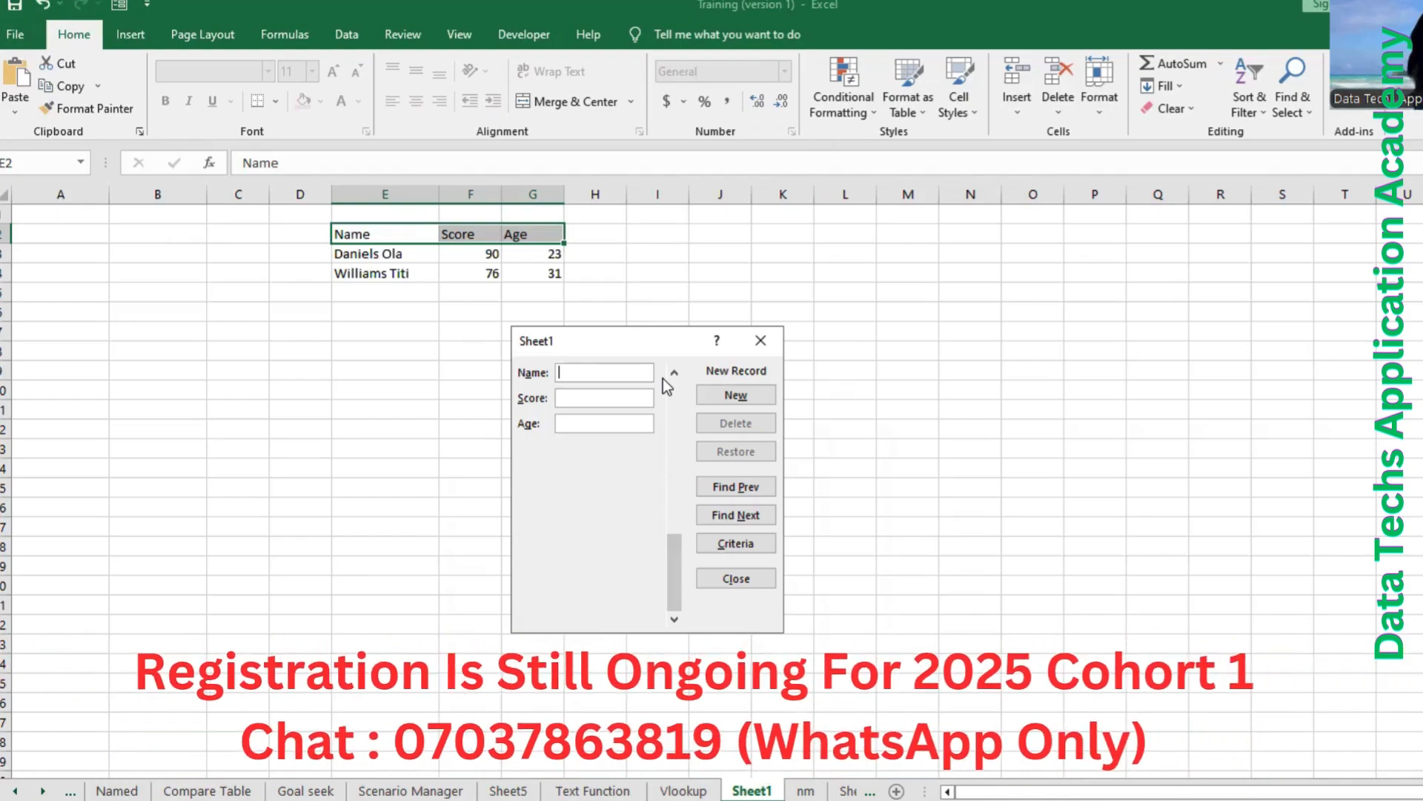
Add the third record through the data form with the person's full name, score 74 and age 21.
type("Lucky")
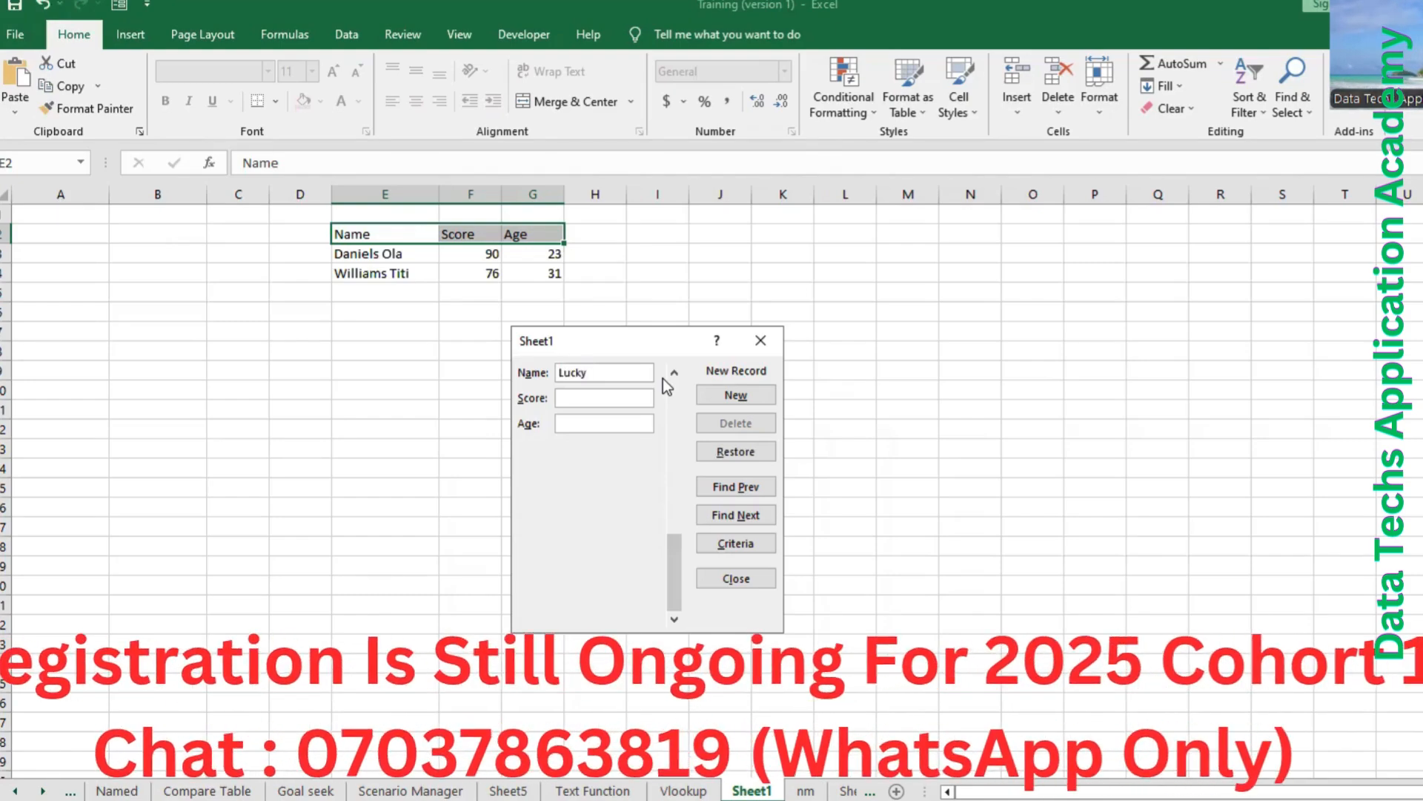
type(" En")
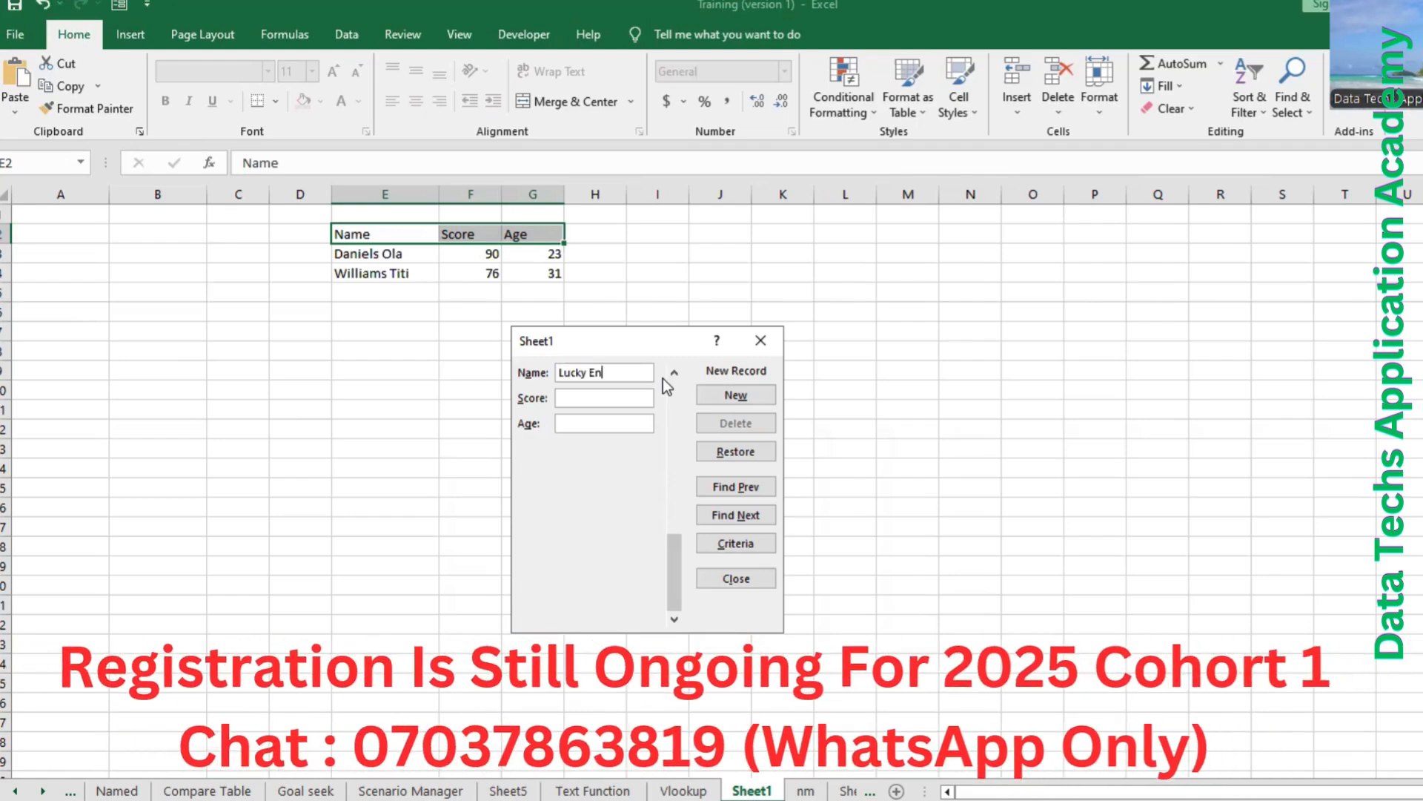
type("durance")
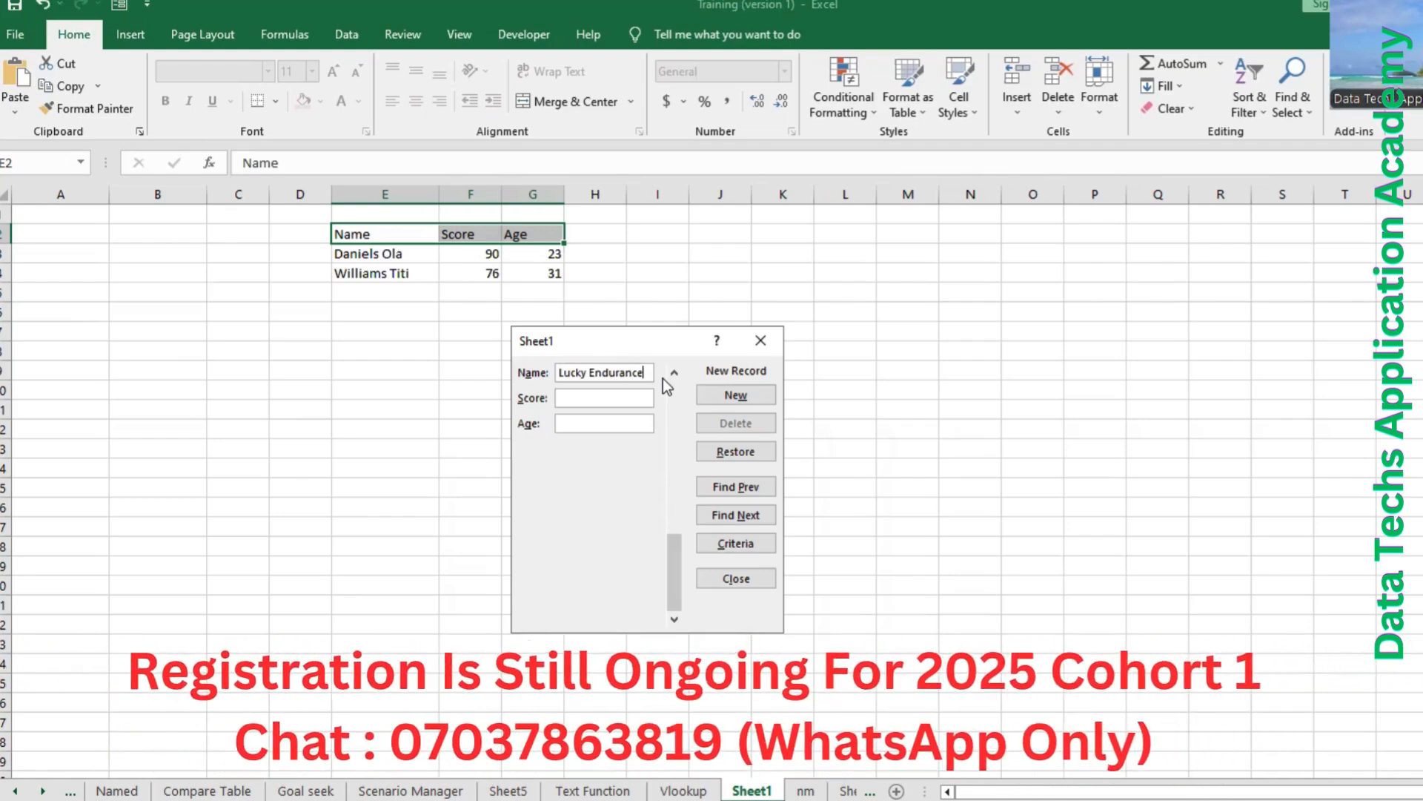
key("Tab")
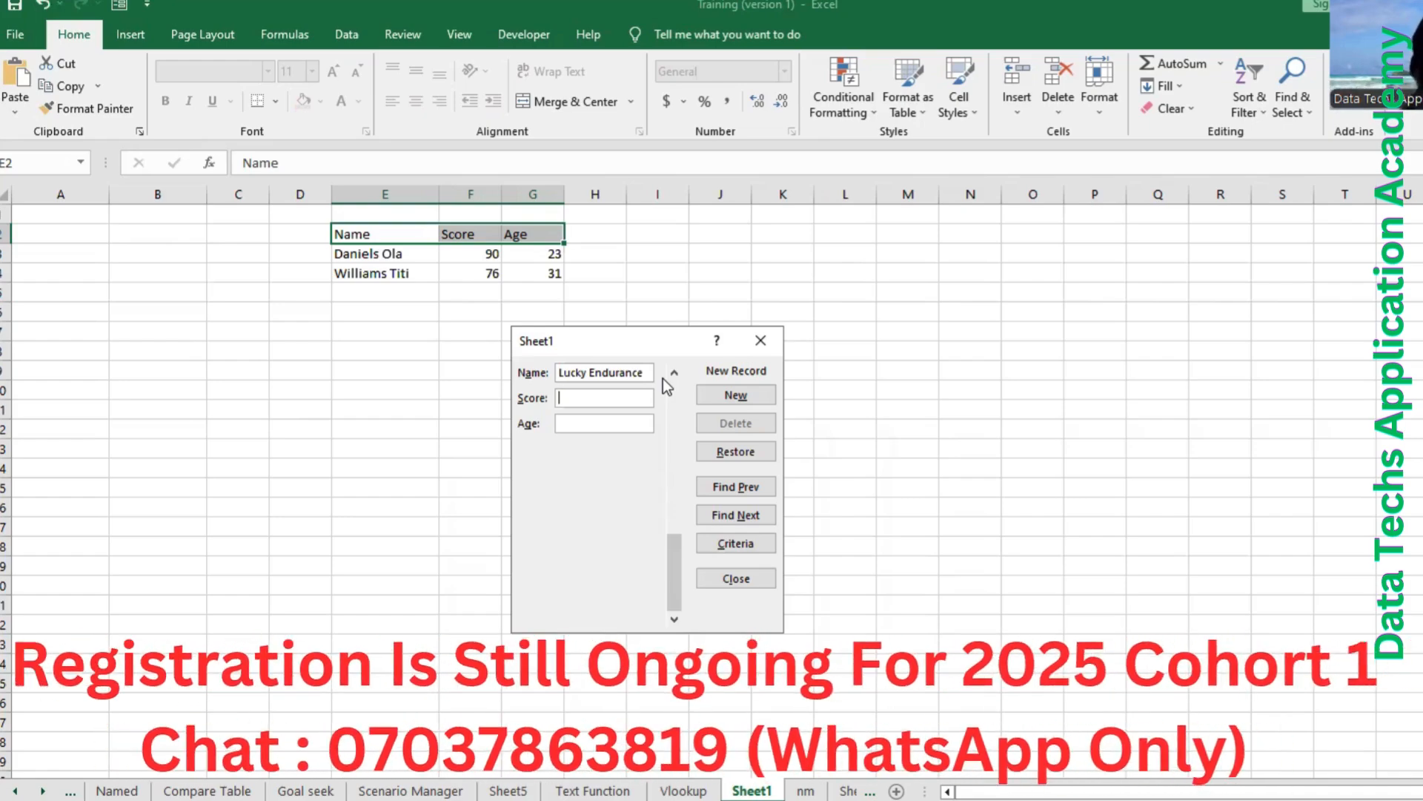
type("74")
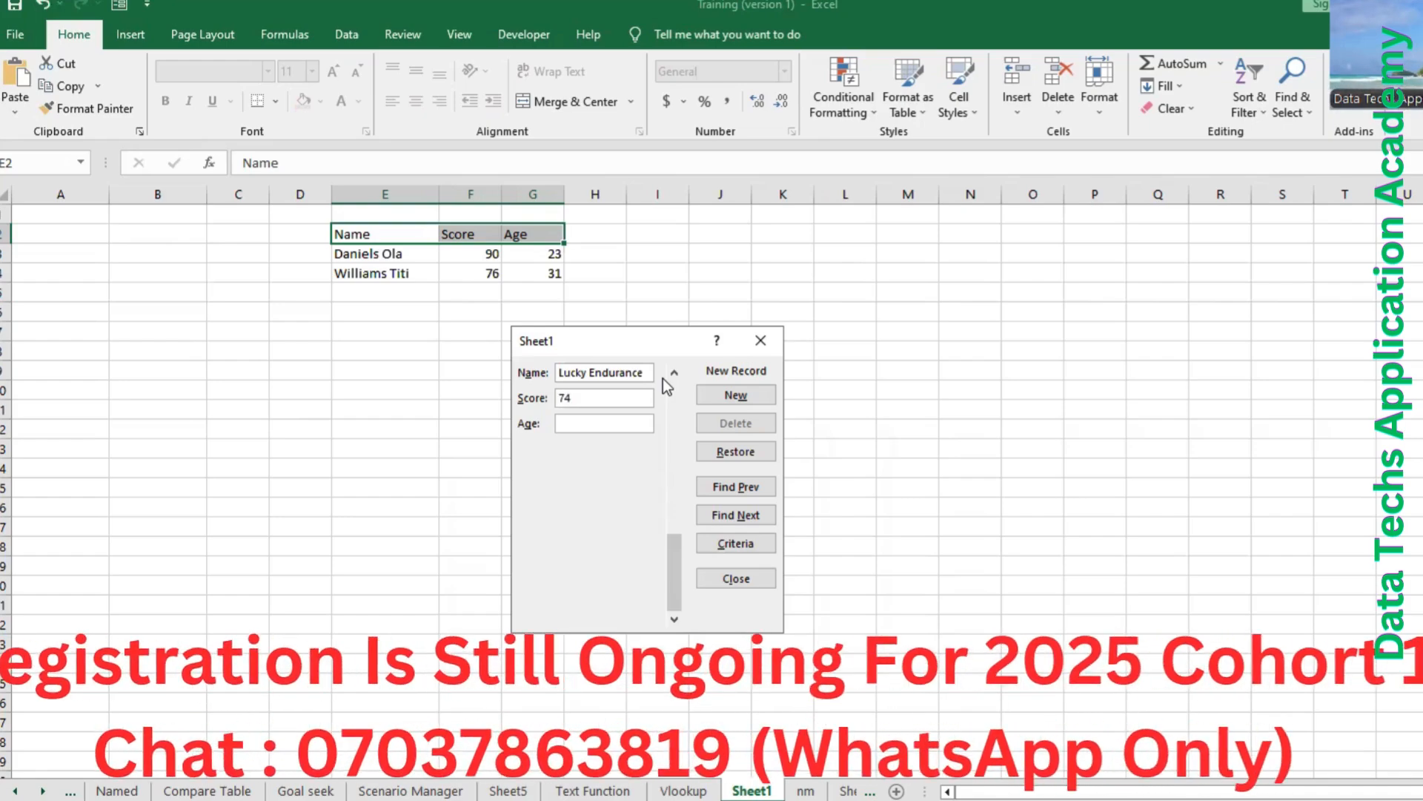
key("Tab")
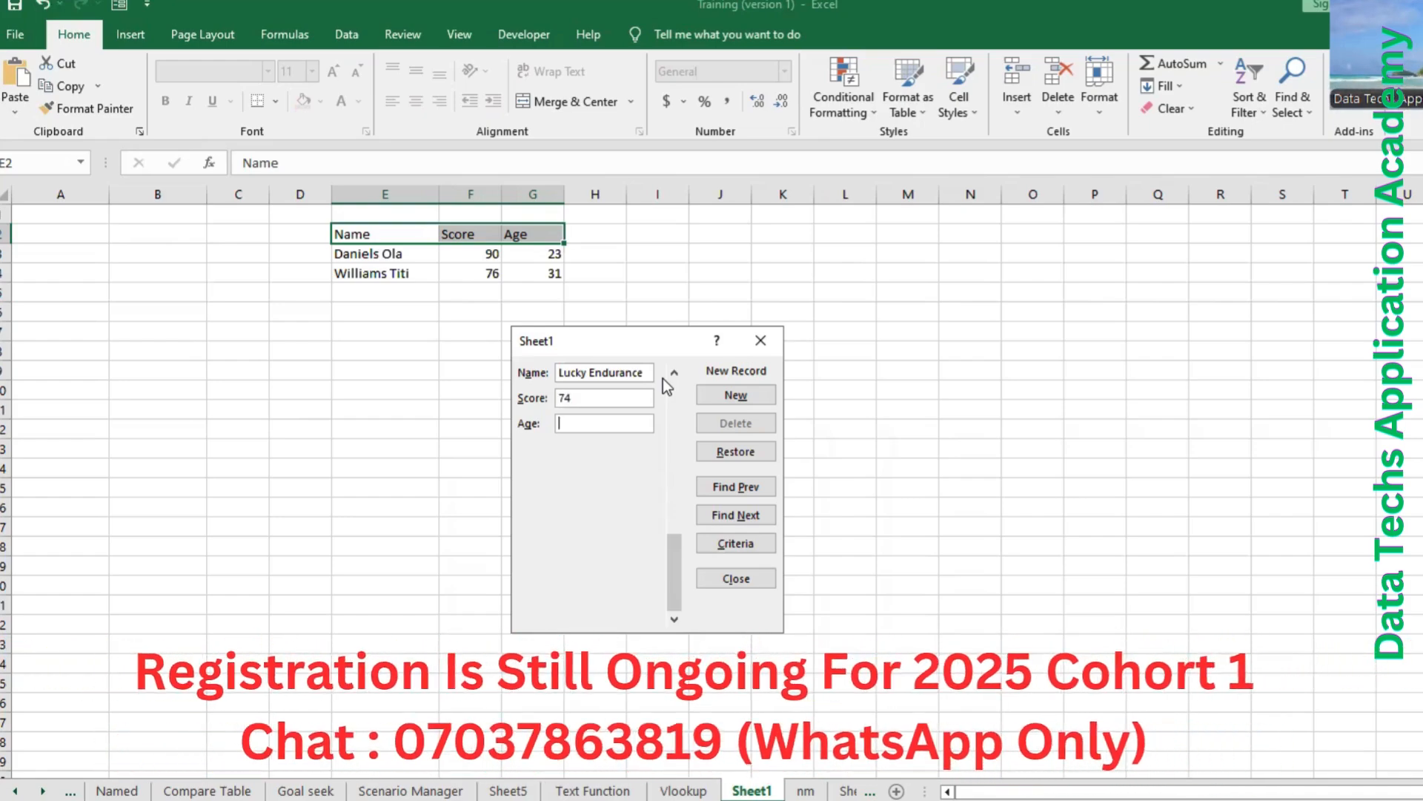
type("21")
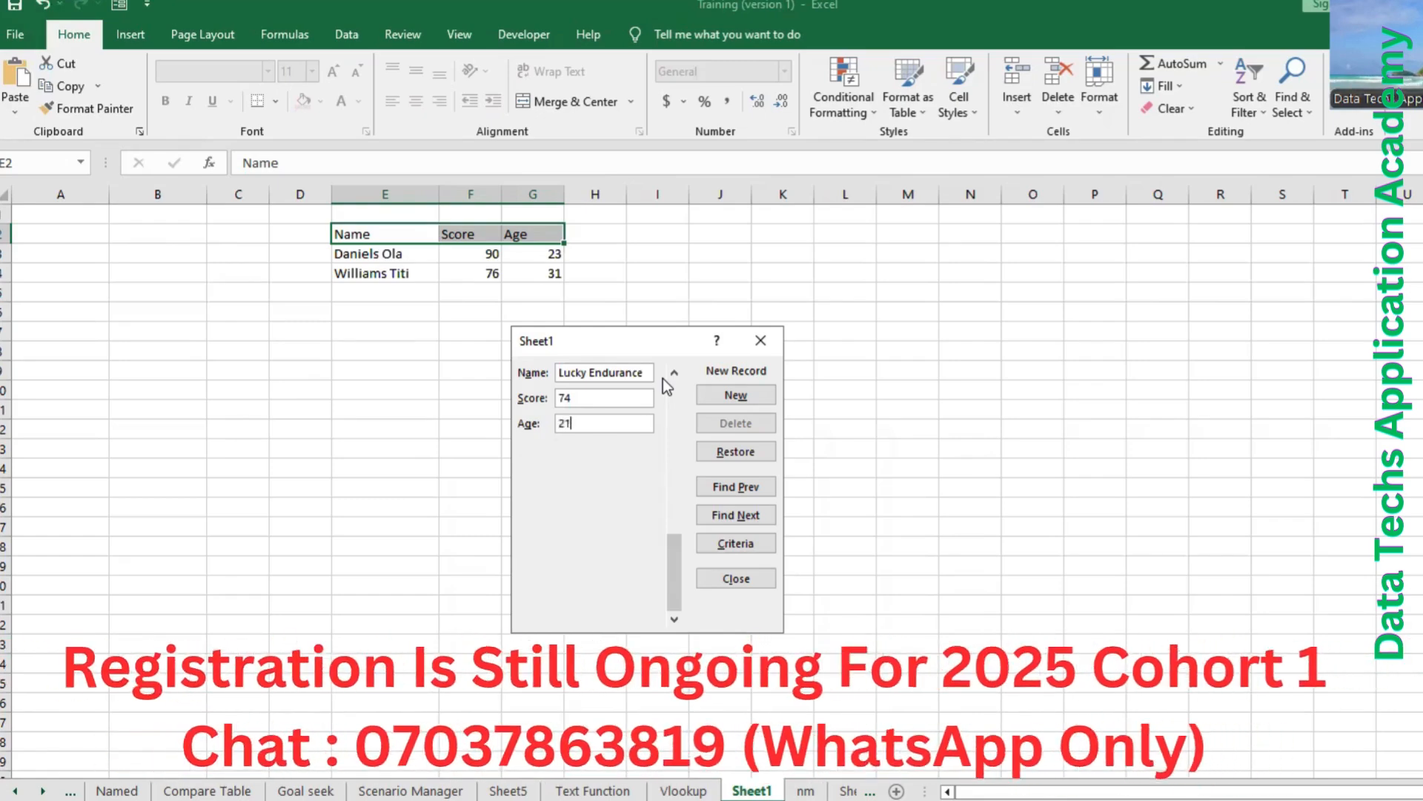
key("Return")
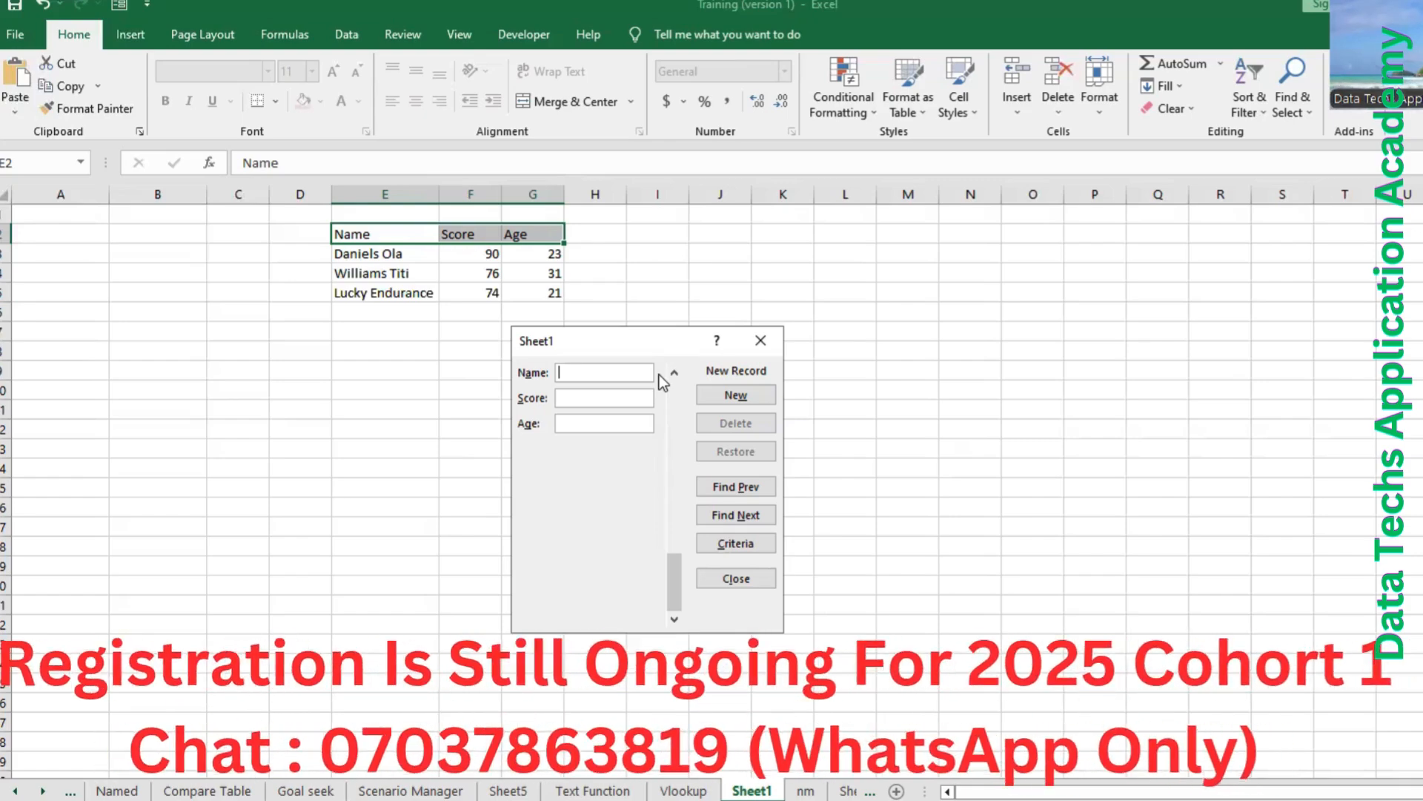
Add the fourth record with the person's full name, score 75 and age 29, and close the data form, selecting the Name header cell.
type("He")
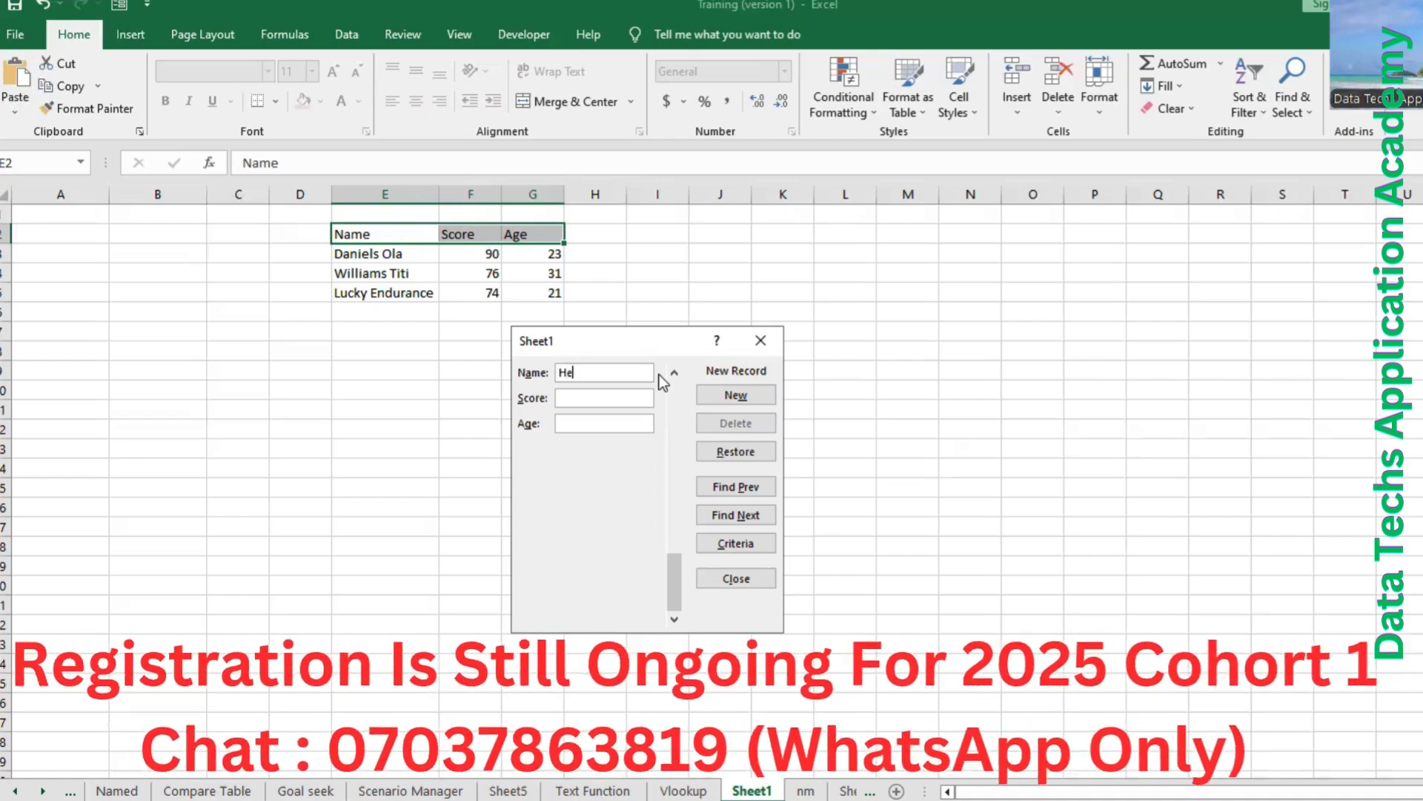
type("nry")
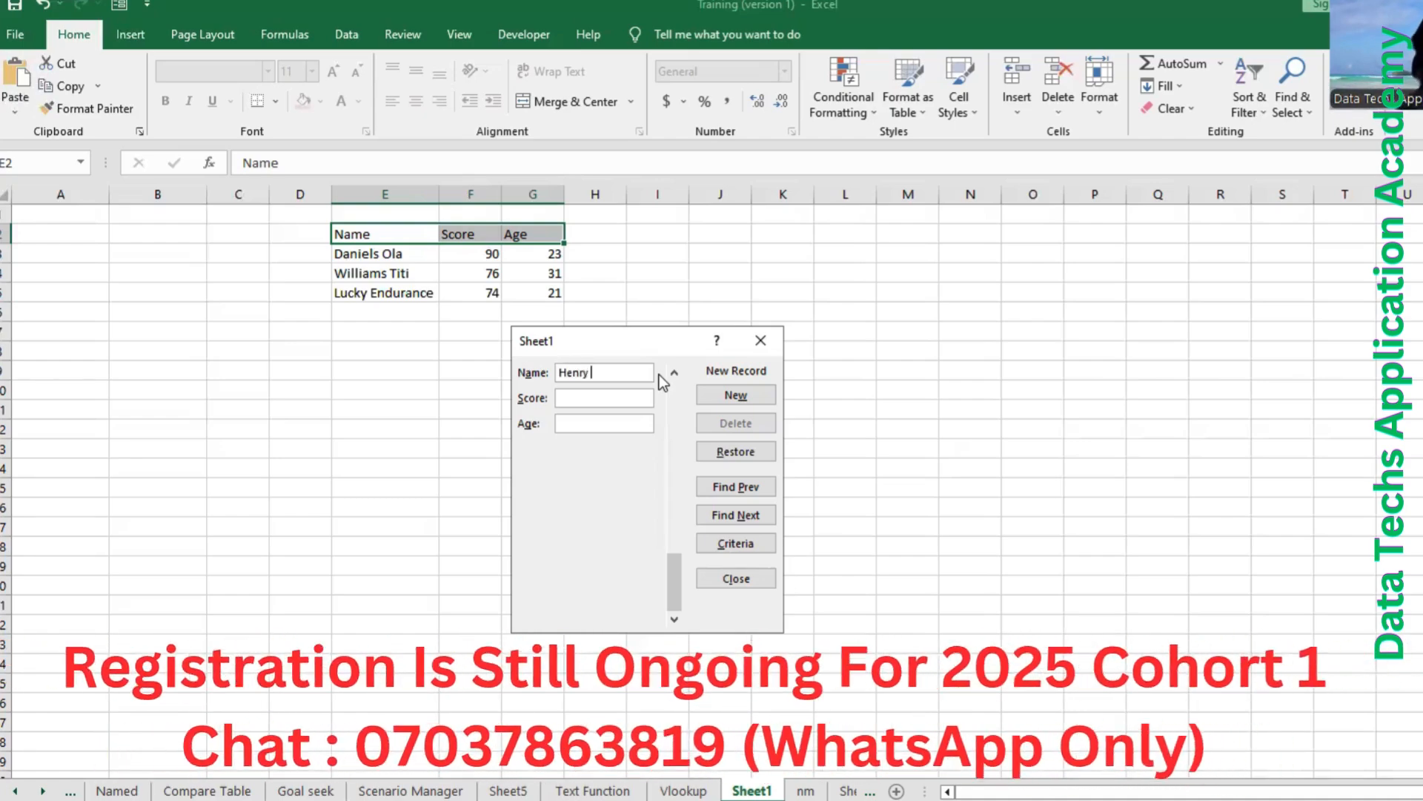
type("Tola")
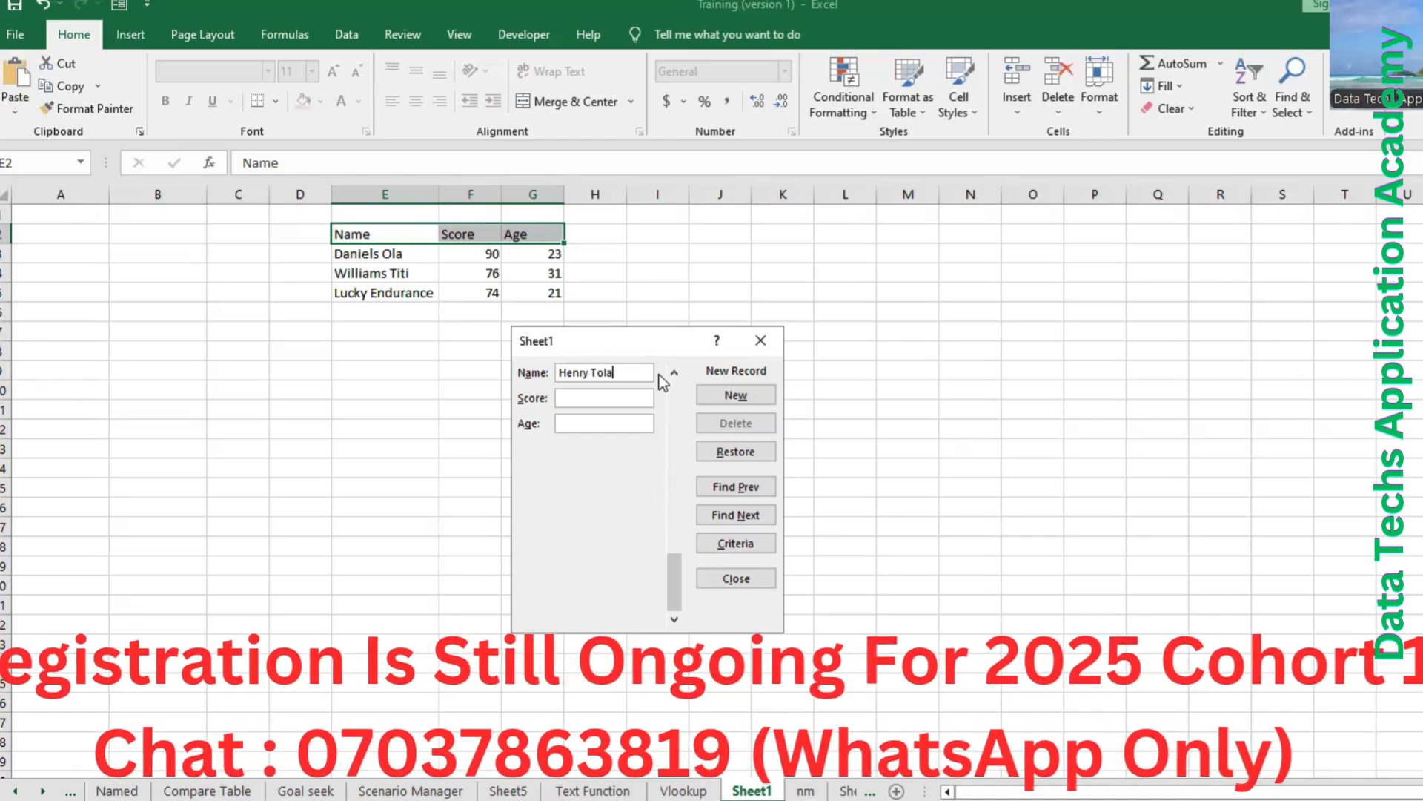
key("Tab")
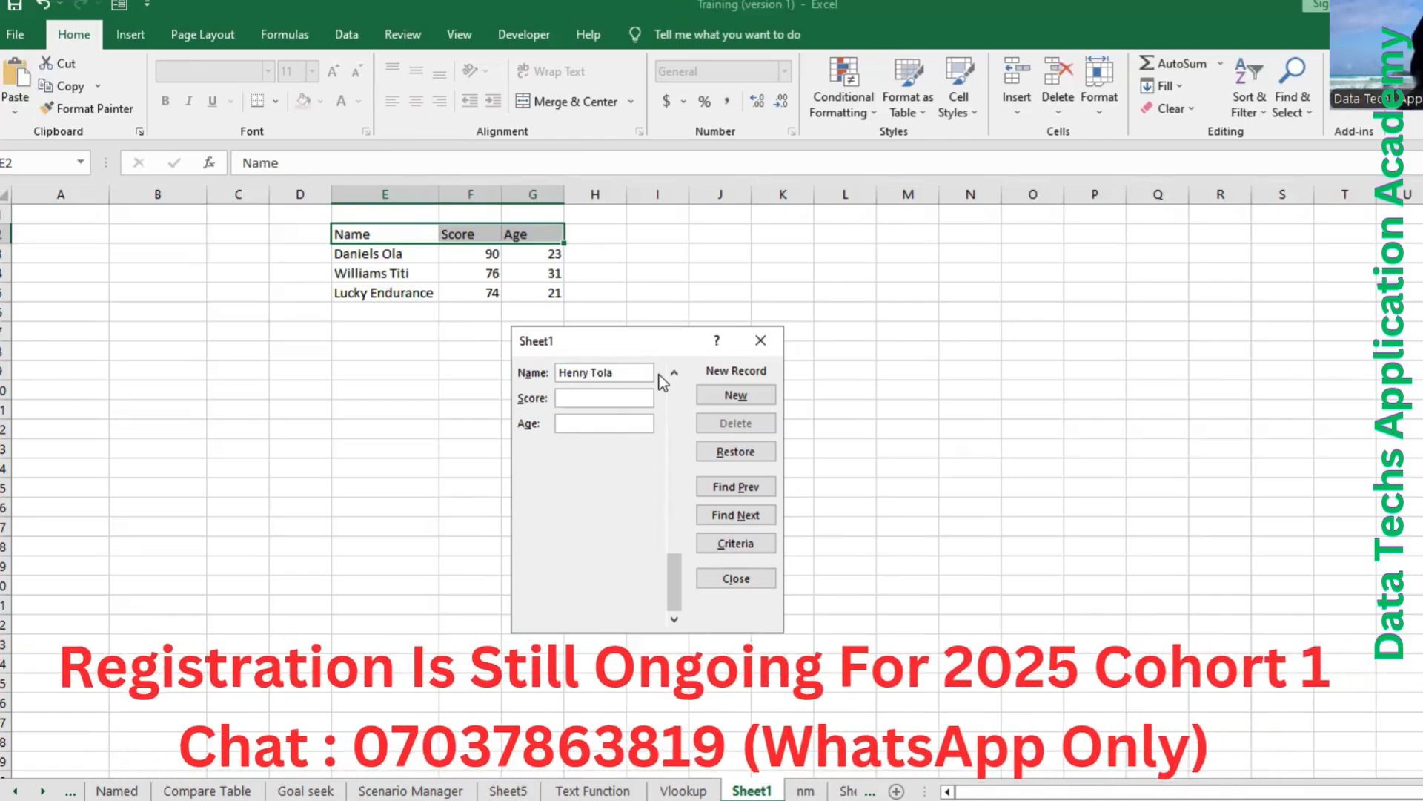
type("75")
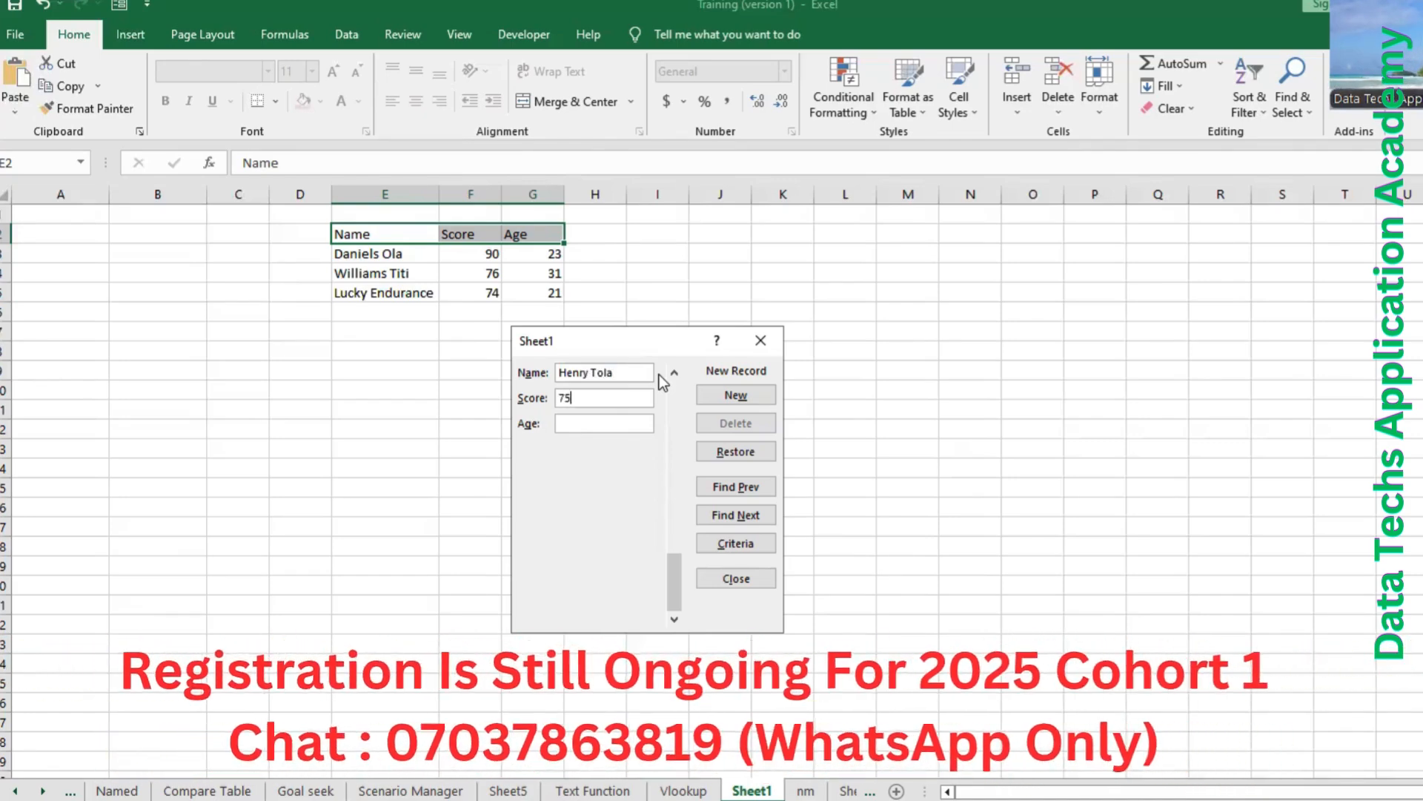
key("Tab")
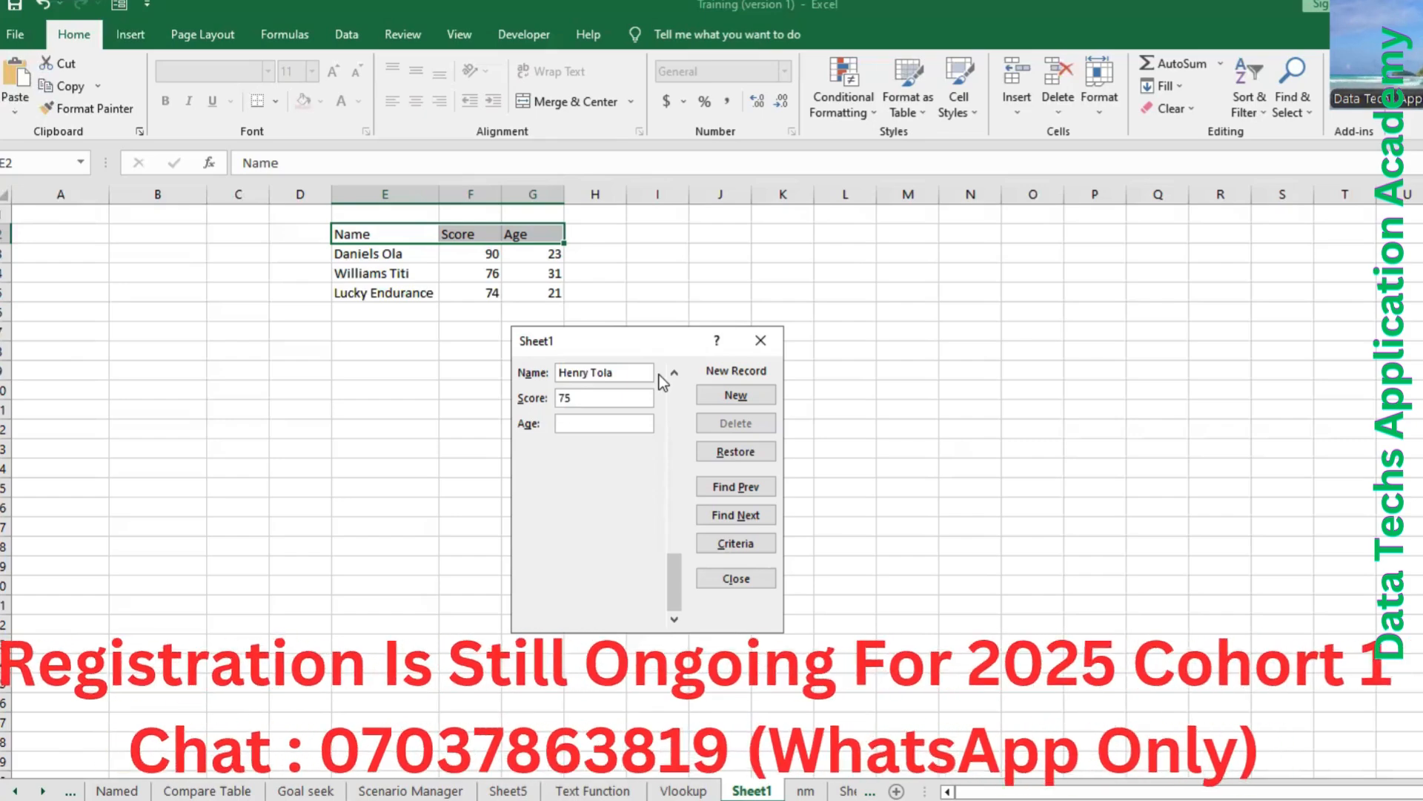
type("29")
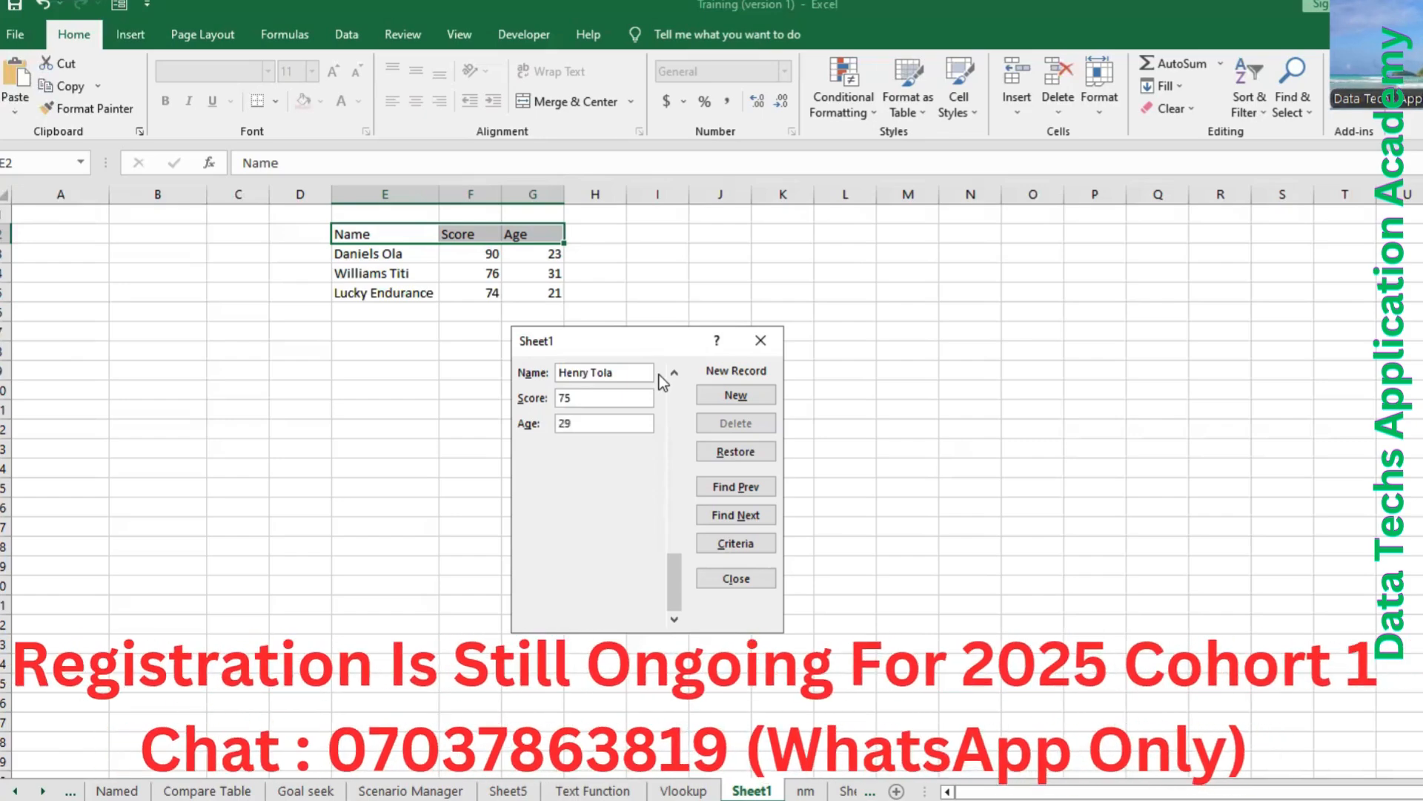
key("Return")
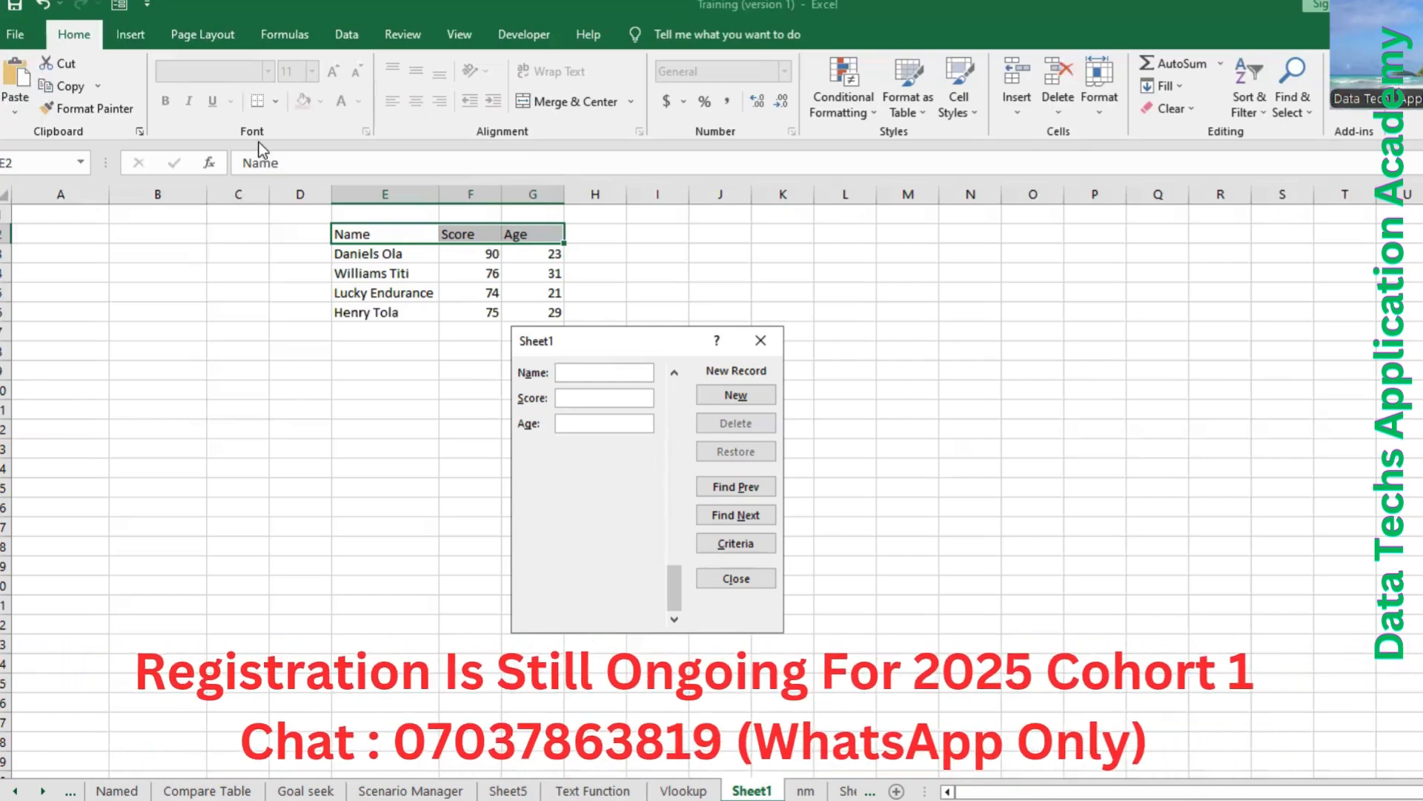
left_click(717, 576)
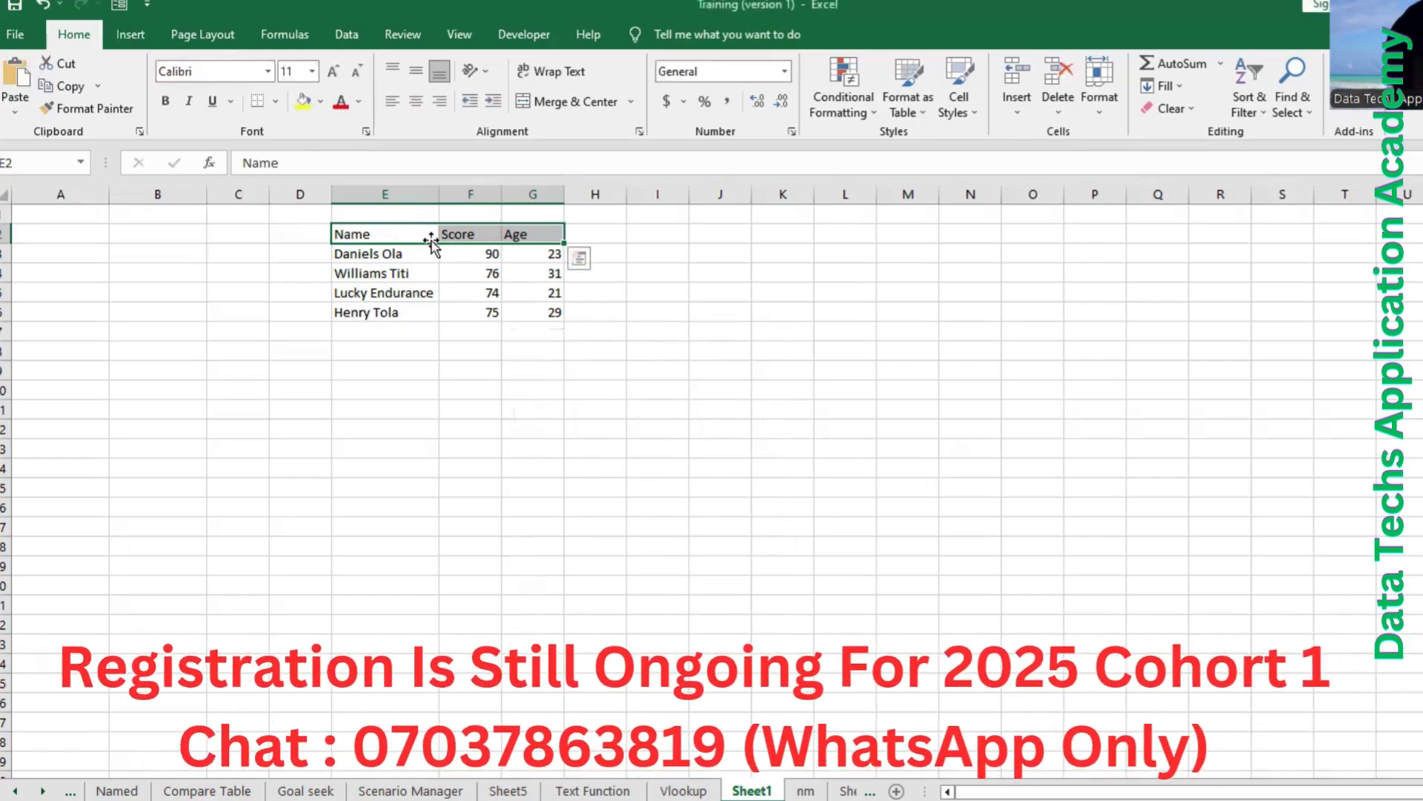
left_click(402, 226)
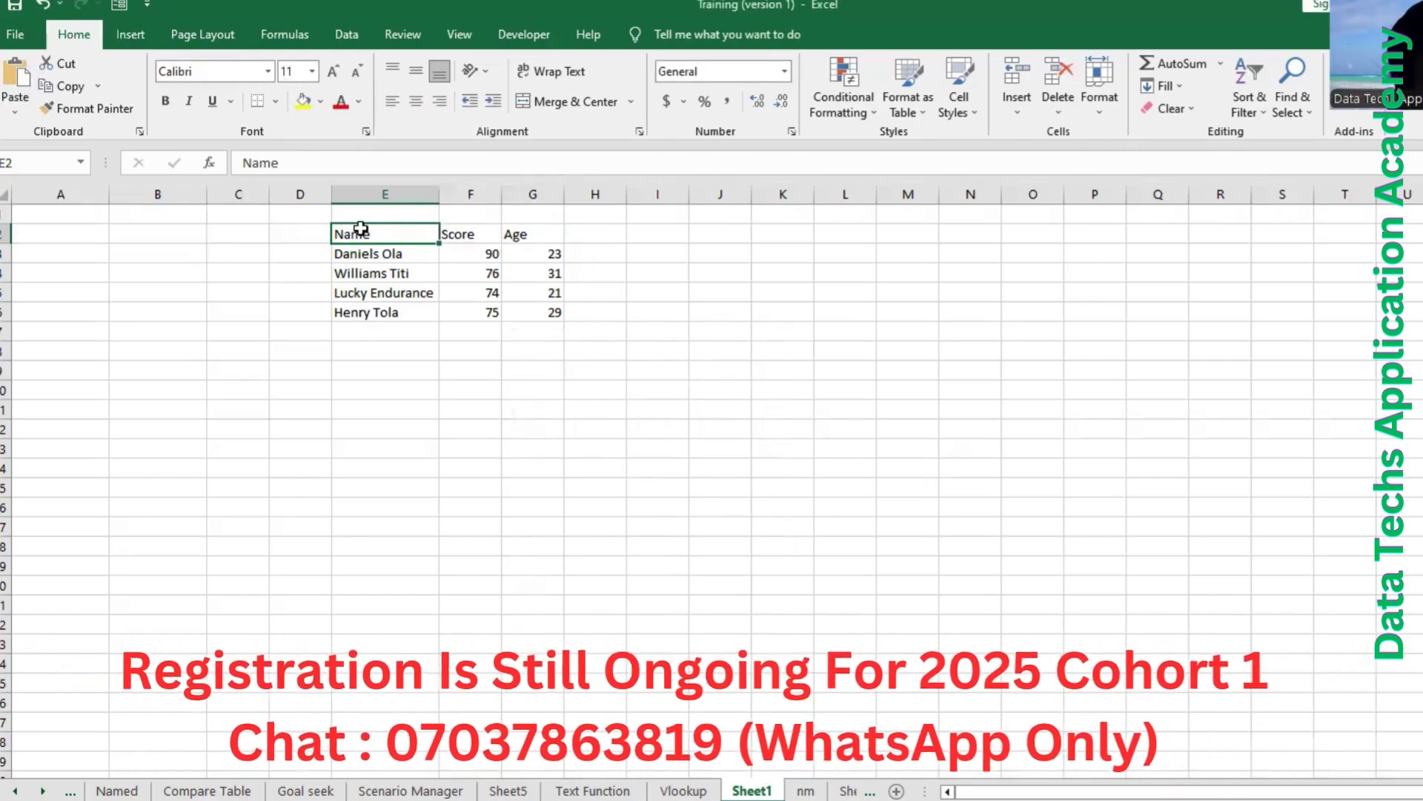